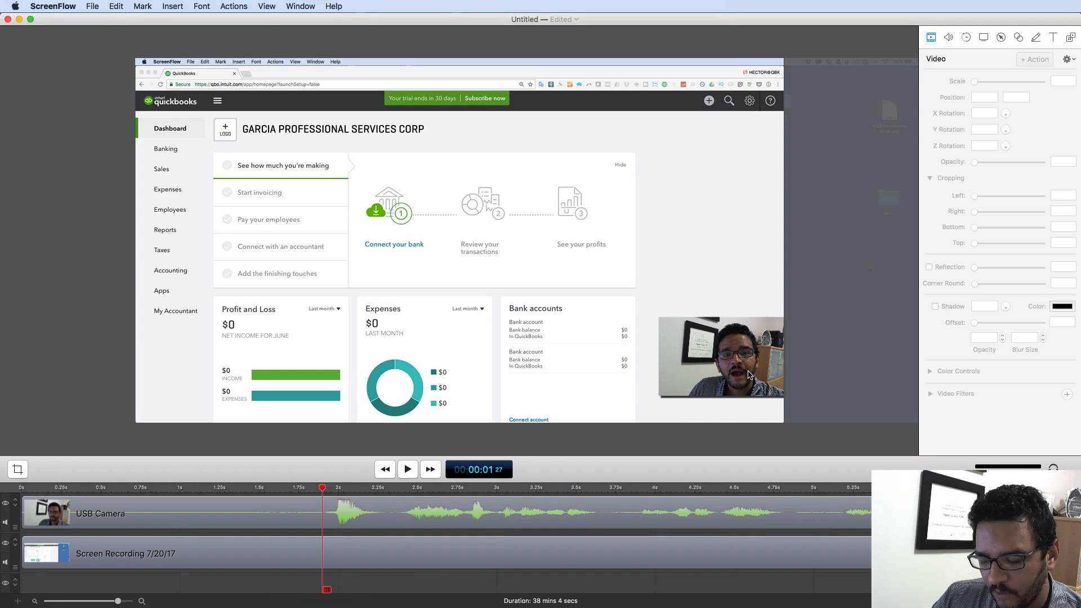
- Zoom the canvas in and out until the QuickBooks recording preview fills the editing area
{"action": "key", "text": "super+plus"}
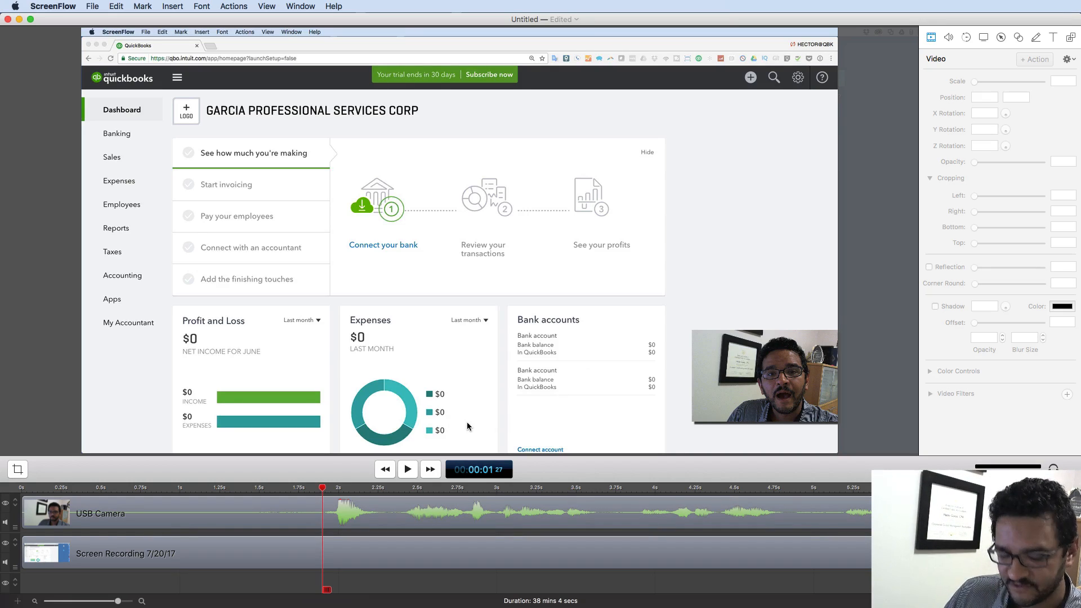
{"action": "key", "text": "super+minus"}
{"action": "key", "text": "super+minus"}
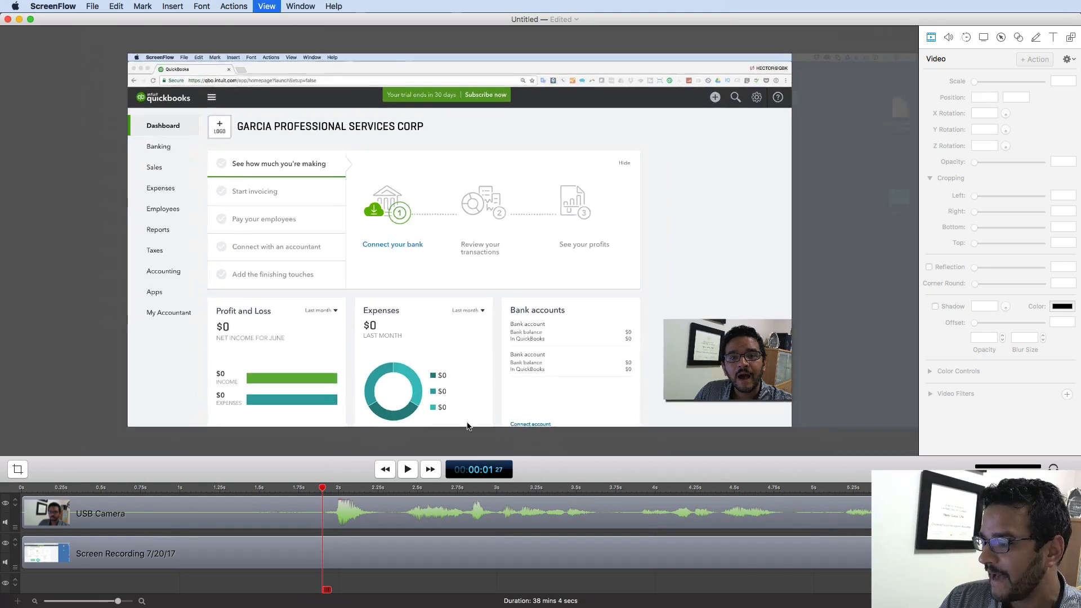
{"action": "key", "text": "super+plus"}
{"action": "key", "text": "super+plus"}
{"action": "key", "text": "super+plus"}
{"action": "key", "text": "super+minus"}
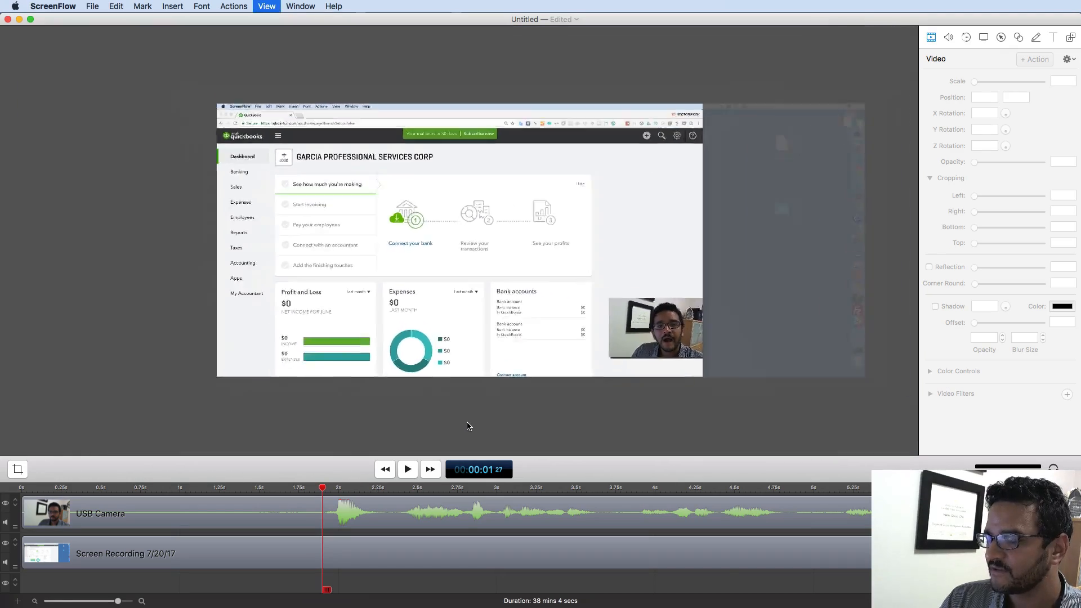
{"action": "key", "text": "super+minus"}
{"action": "key", "text": "super+plus"}
{"action": "key", "text": "super+minus"}
{"action": "key", "text": "super+minus"}
{"action": "key", "text": "super+plus"}
{"action": "key", "text": "super+plus"}
{"action": "key", "text": "super+plus"}
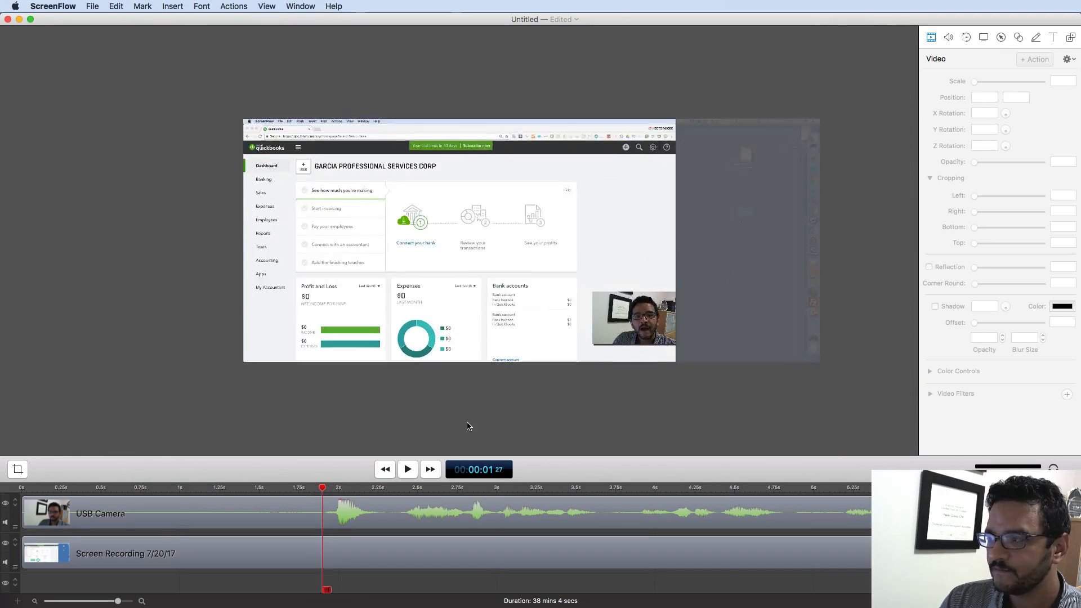
{"action": "key", "text": "super+minus"}
{"action": "key", "text": "super+plus"}
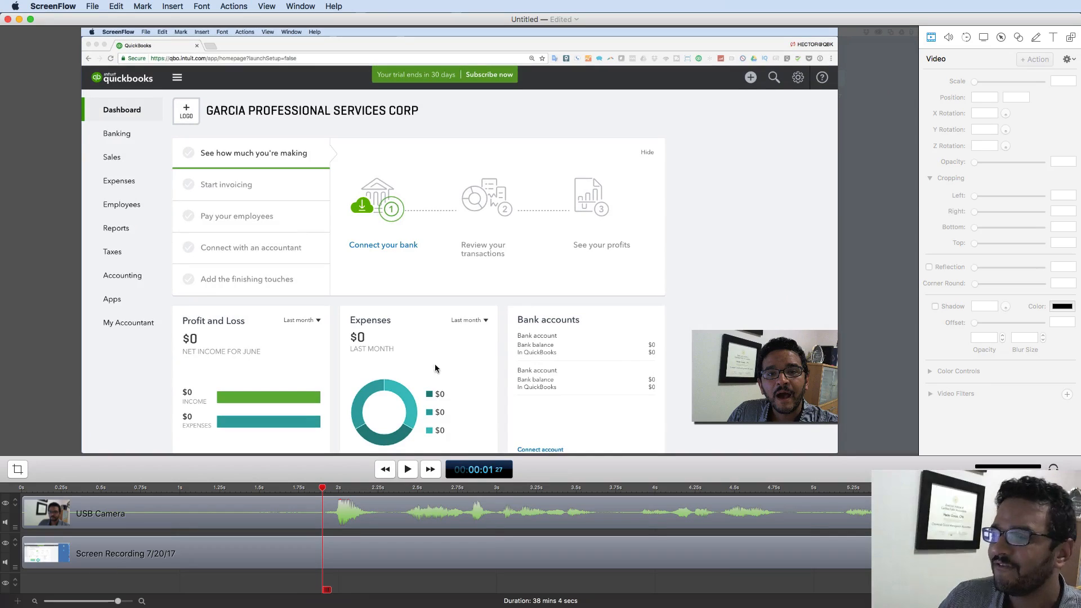
{"action": "left_click", "coordinate": [90, 7]}
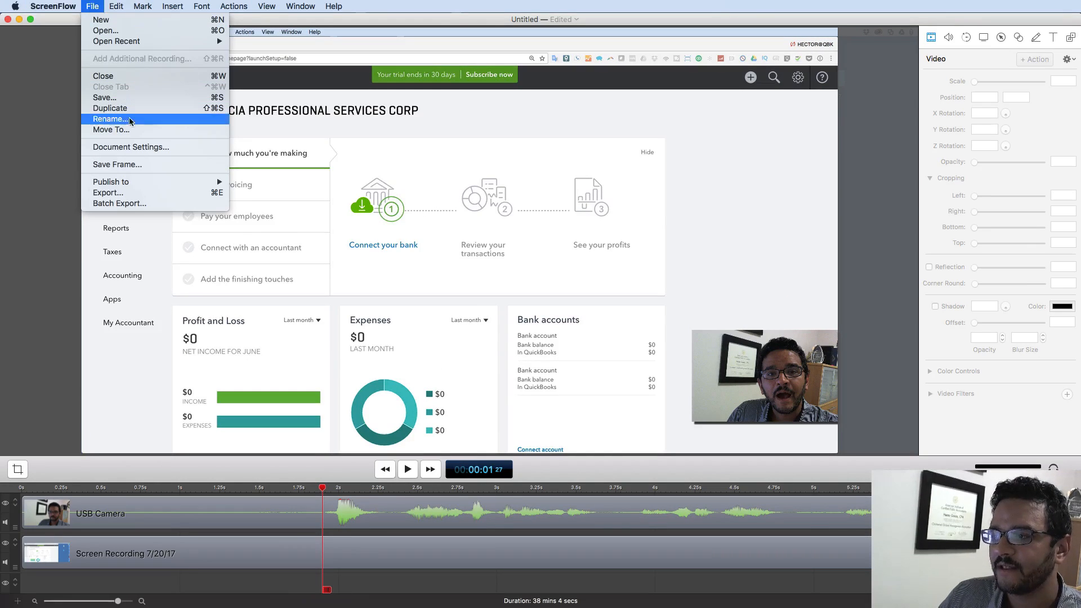
{"action": "left_click", "coordinate": [150, 147]}
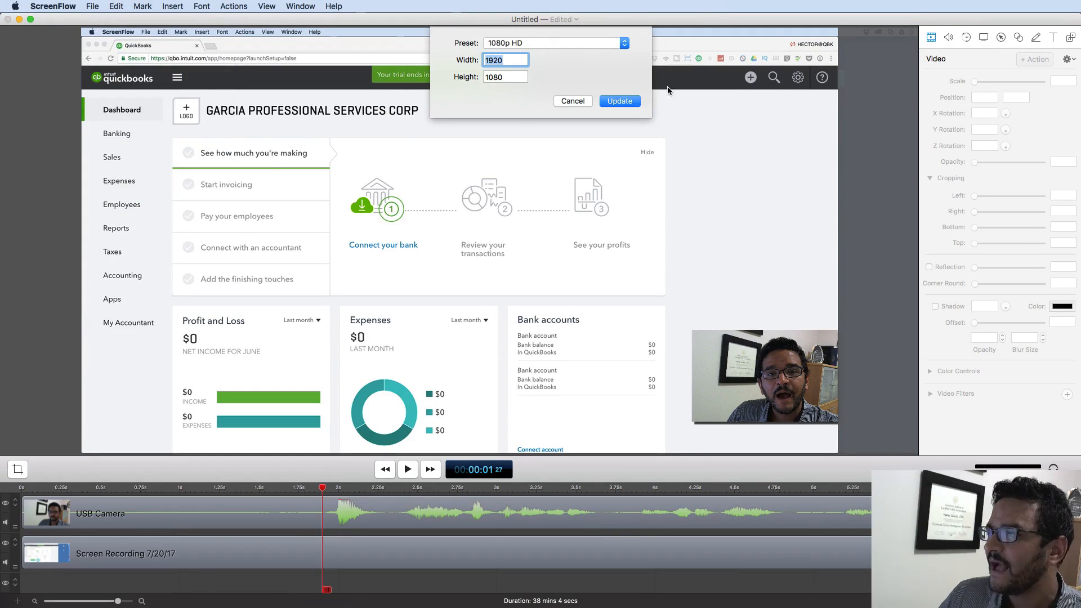
{"action": "left_click", "coordinate": [521, 39]}
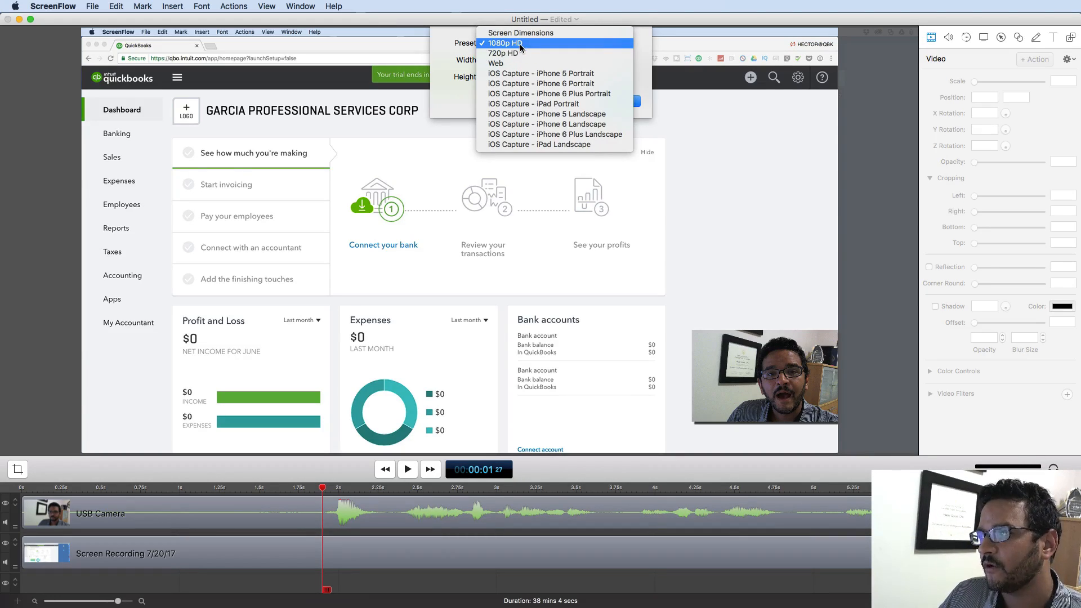
{"action": "left_click", "coordinate": [481, 43]}
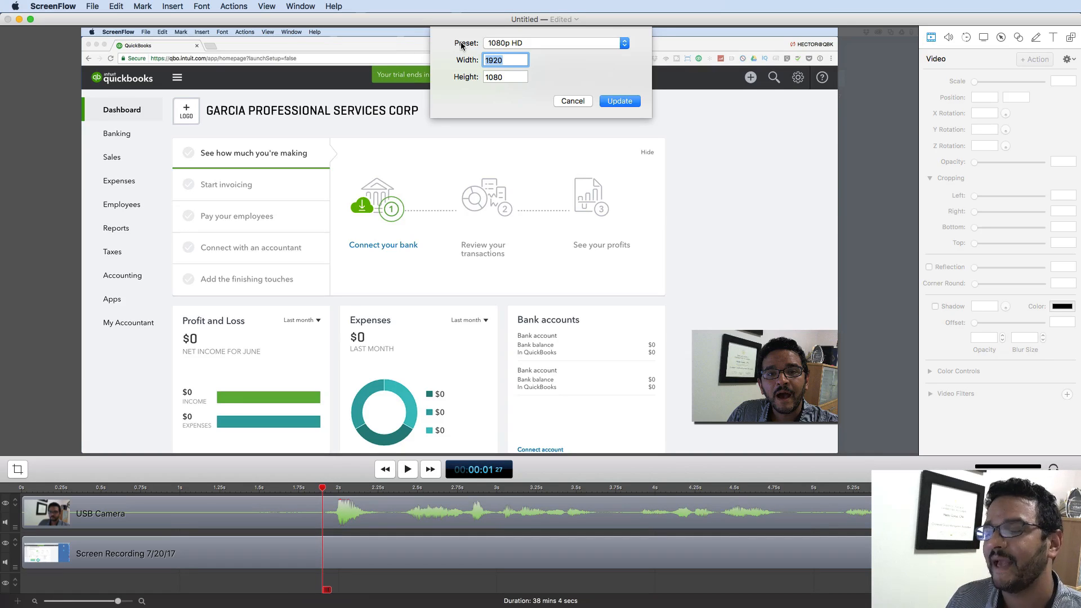
{"action": "left_click", "coordinate": [497, 45]}
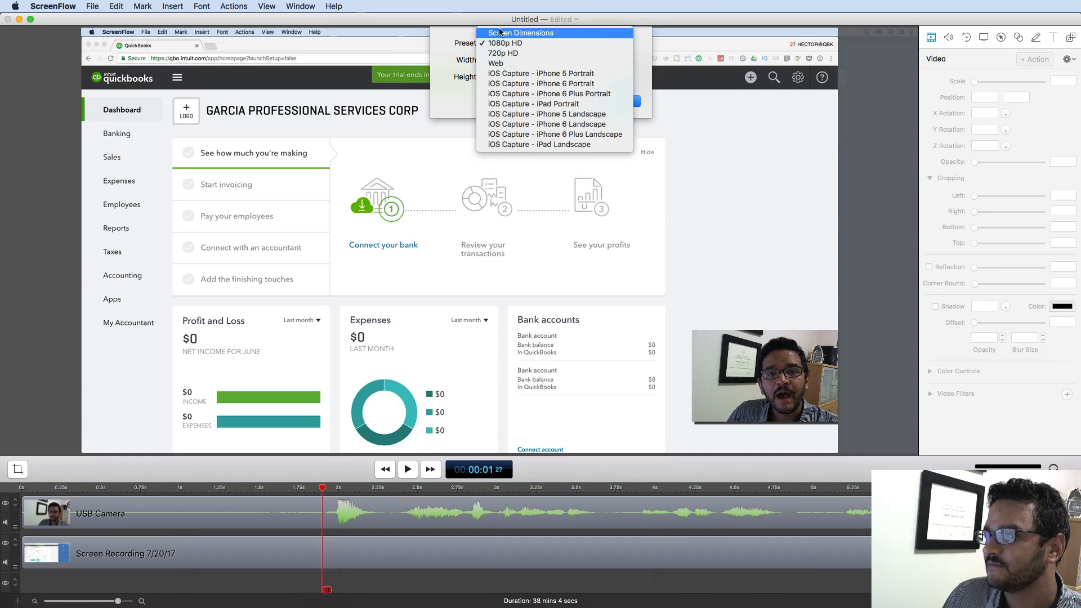
{"action": "left_click", "coordinate": [460, 38]}
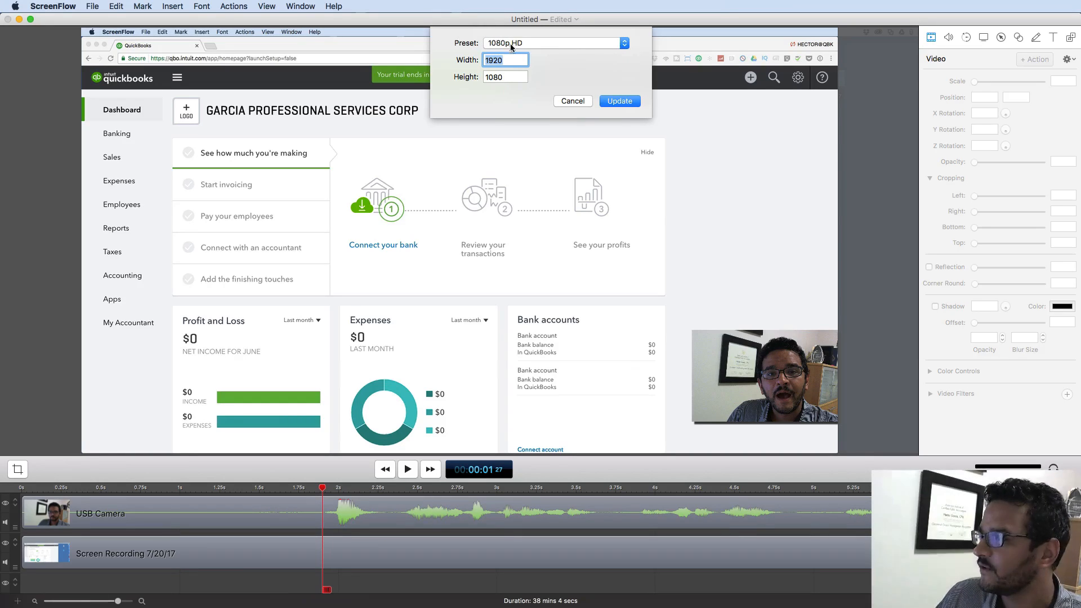
{"action": "left_click", "coordinate": [583, 100]}
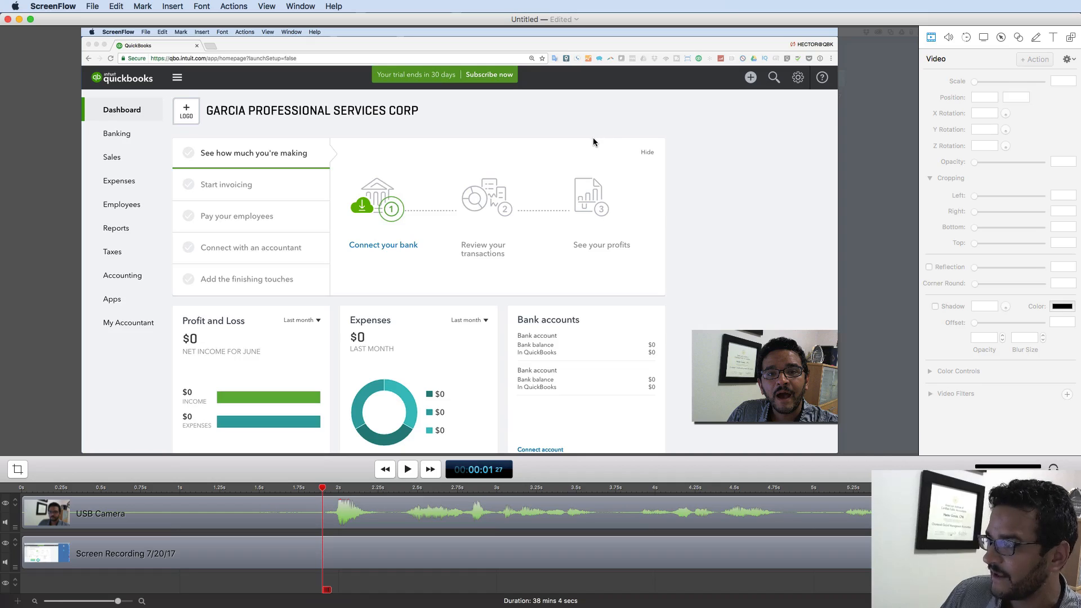
{"action": "scroll", "coordinate": [593, 138], "scroll_direction": "down", "scroll_amount": 3}
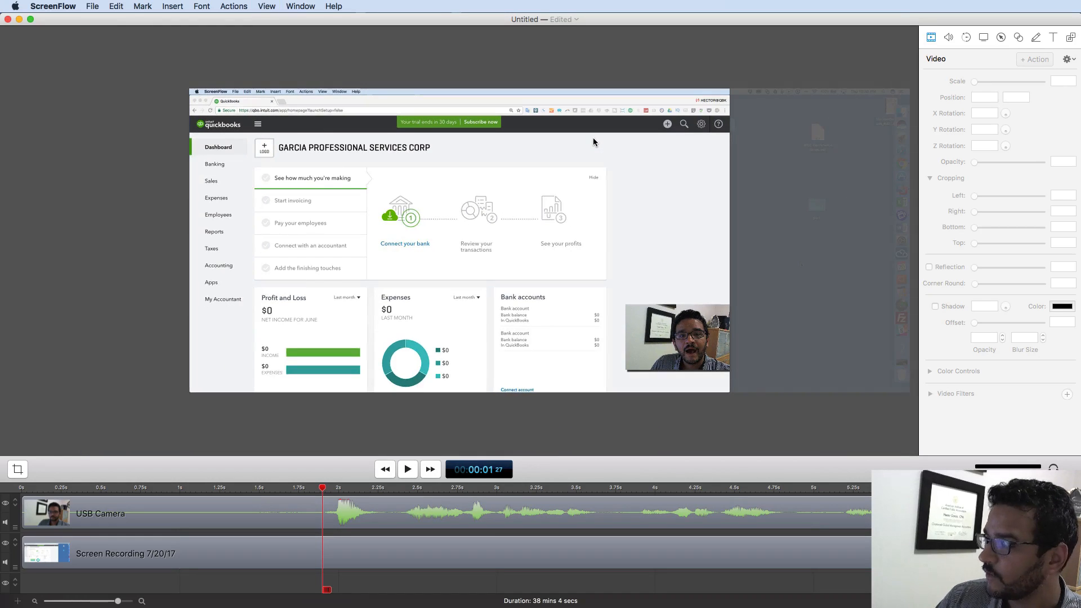
{"action": "left_click", "coordinate": [526, 135]}
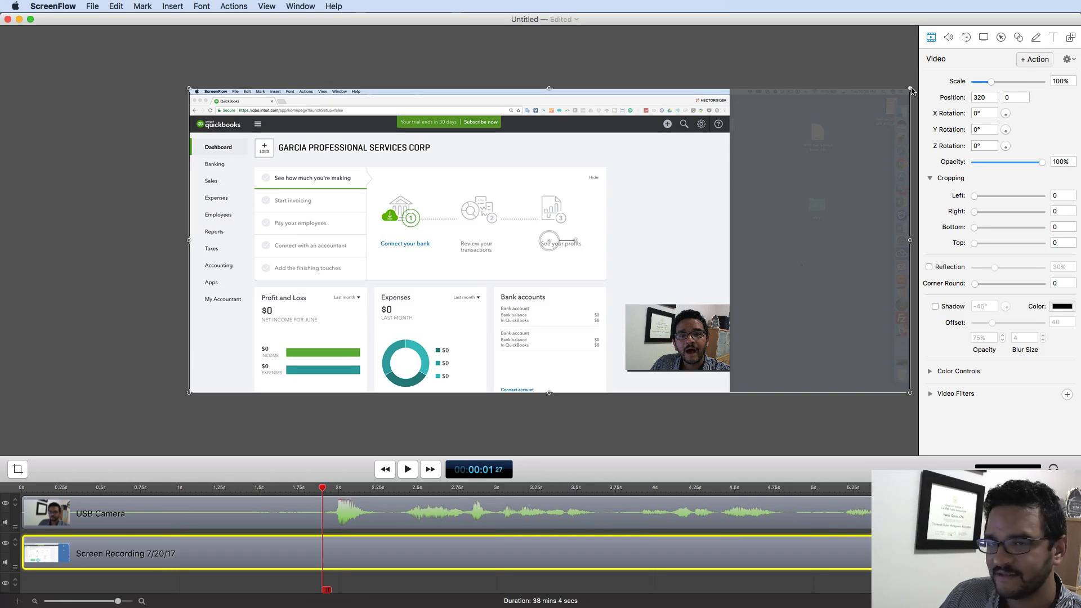
{"action": "left_click_drag", "start_coordinate": [910, 89], "coordinate": [679, 144]}
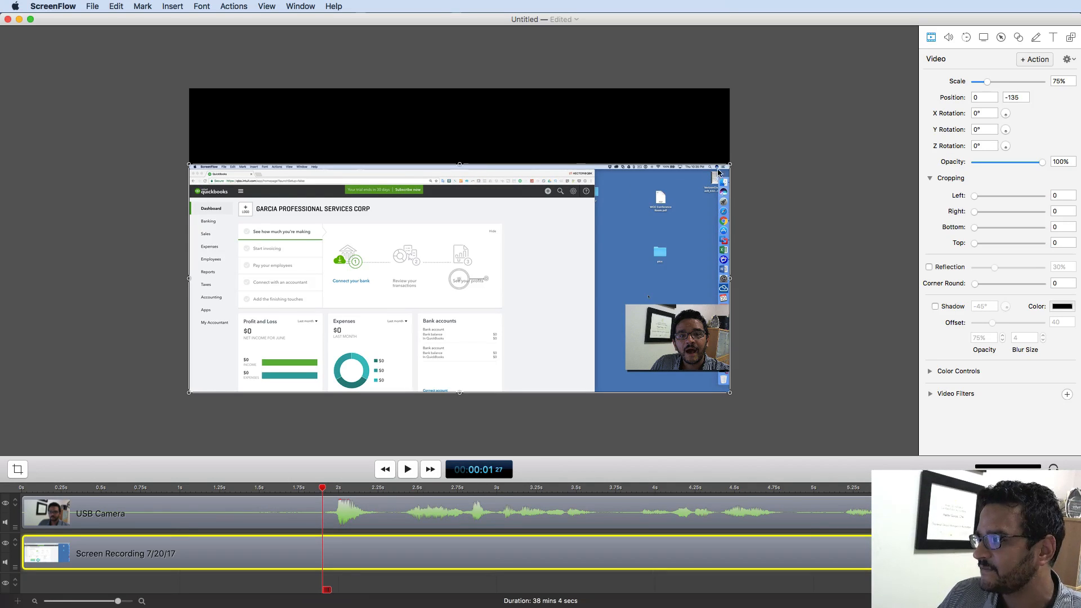
{"action": "left_click_drag", "start_coordinate": [730, 166], "coordinate": [905, 89]}
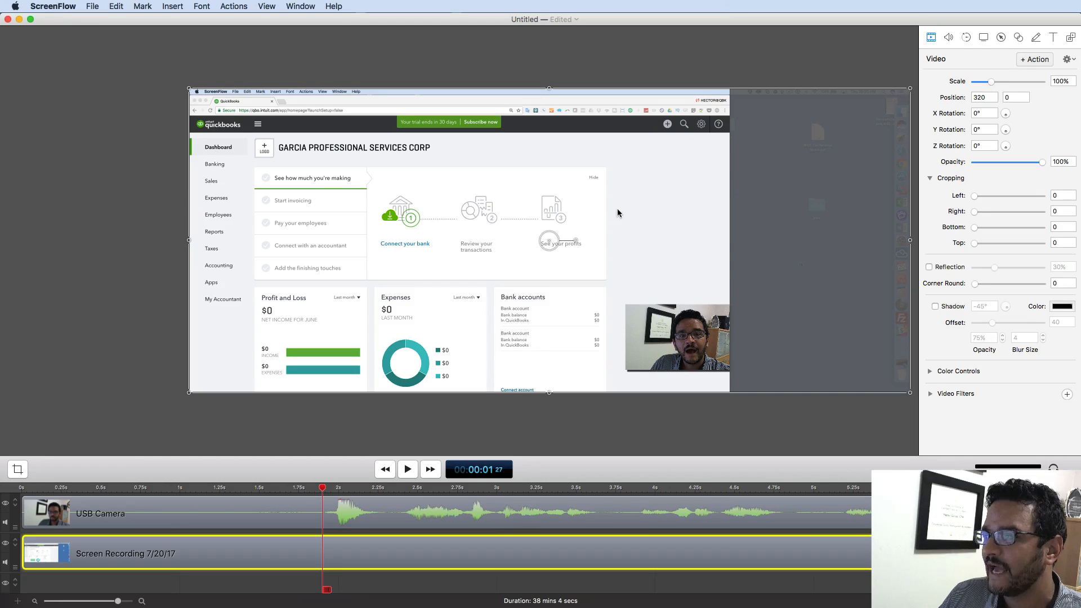
{"action": "left_click", "coordinate": [138, 202]}
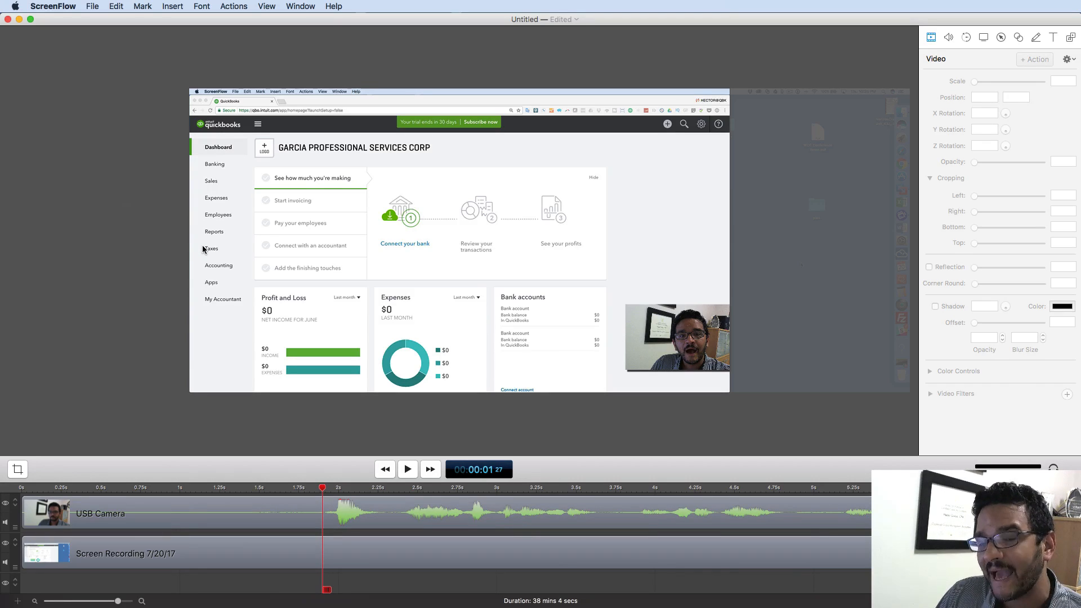
- Resize the webcam overlay to 27% scale and place it bottom-right over the Bank accounts card
{"action": "left_click_drag", "start_coordinate": [644, 328], "coordinate": [227, 353]}
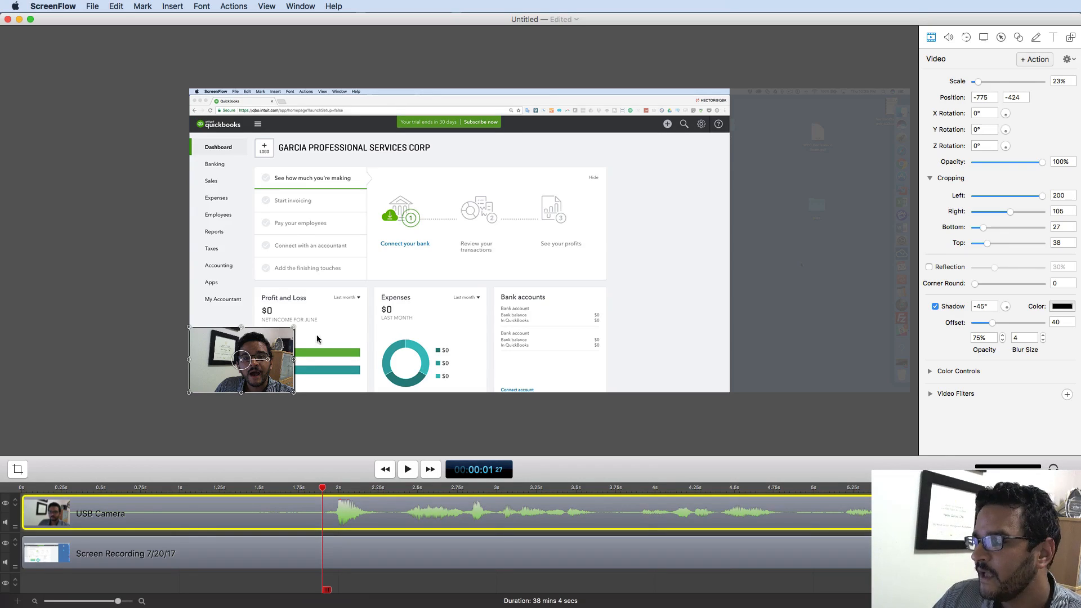
{"action": "left_click_drag", "start_coordinate": [294, 327], "coordinate": [196, 362]}
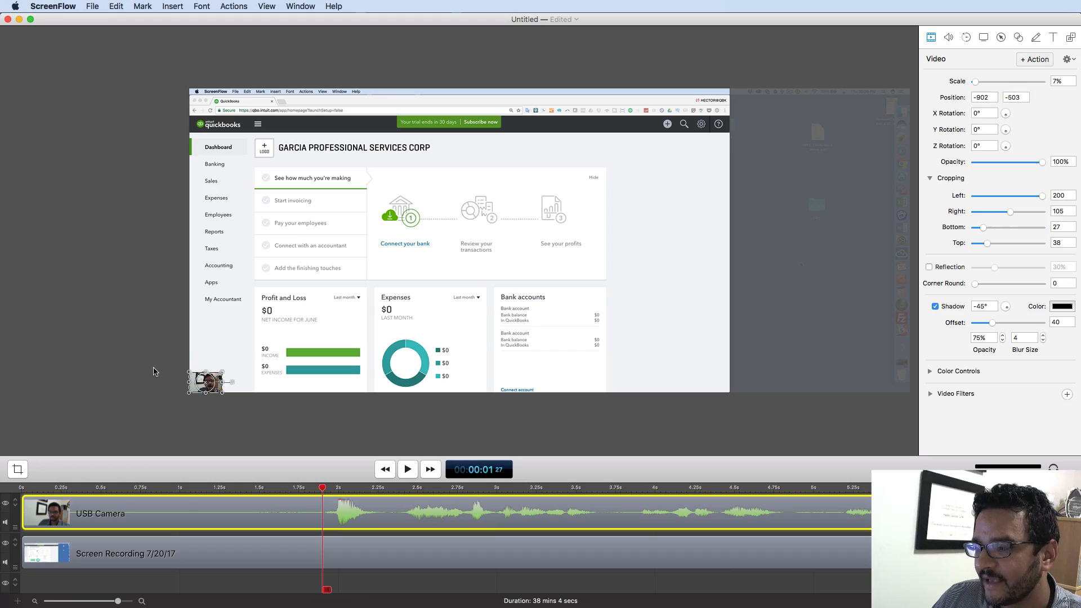
{"action": "left_click", "coordinate": [155, 369]}
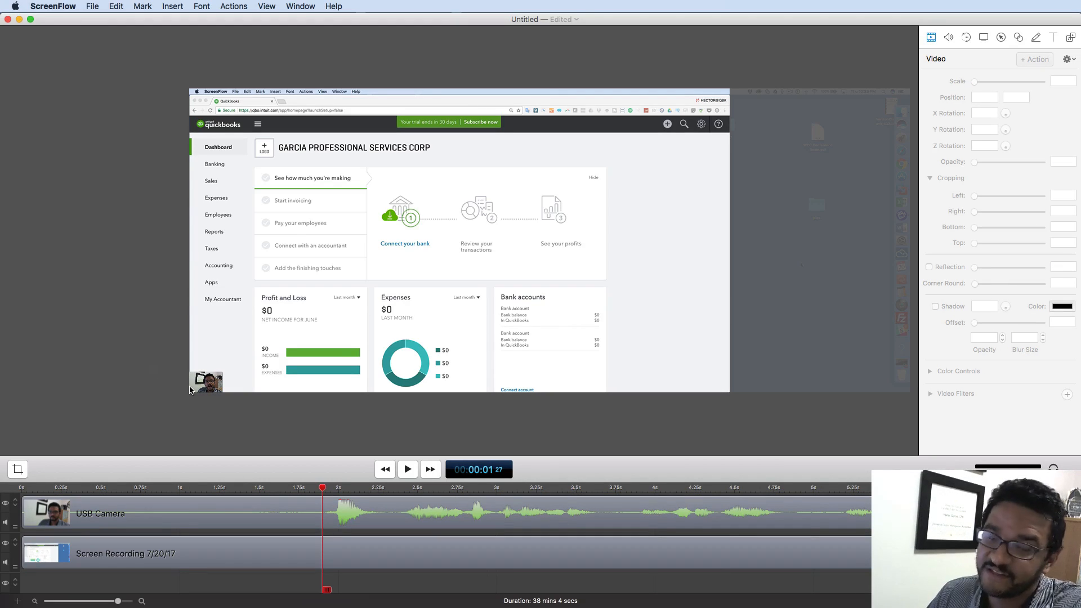
{"action": "left_click", "coordinate": [216, 387]}
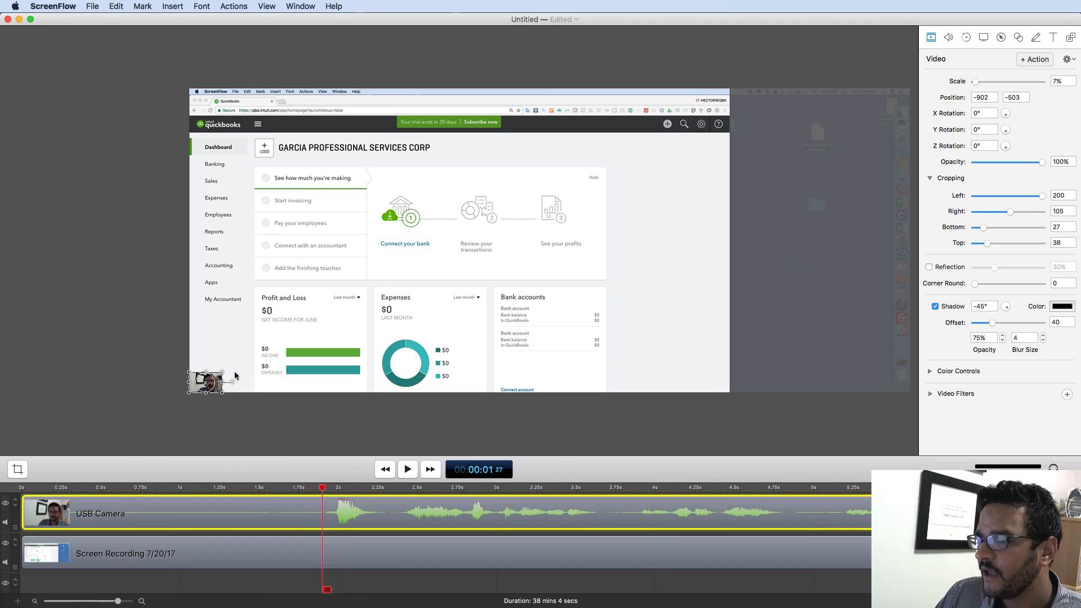
{"action": "left_click_drag", "start_coordinate": [223, 373], "coordinate": [314, 313]}
{"action": "left_click_drag", "start_coordinate": [219, 333], "coordinate": [635, 335]}
{"action": "left_click", "coordinate": [156, 259]}
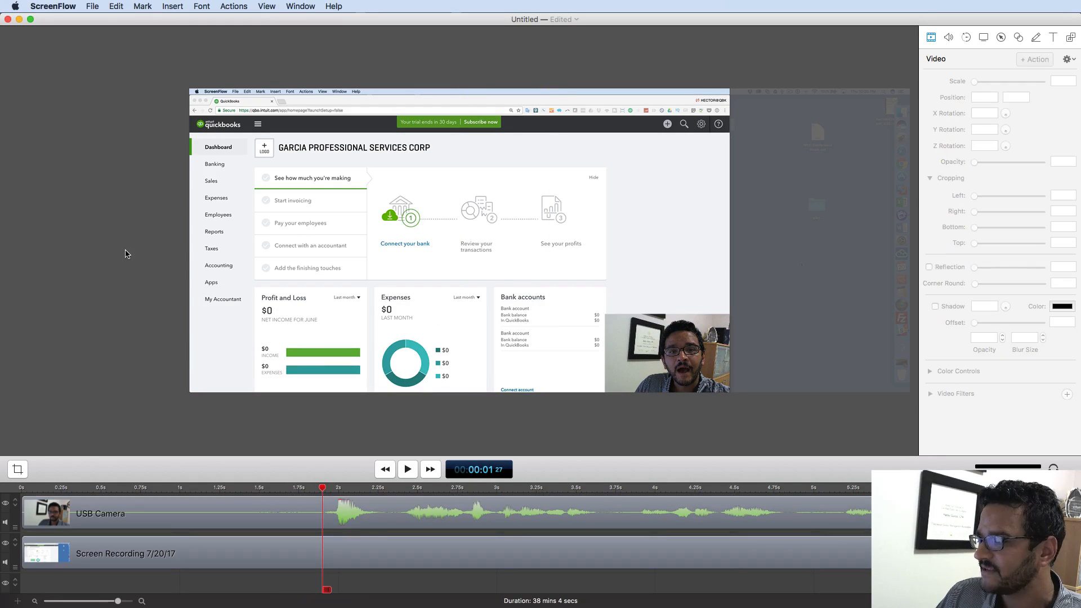
- Preview the opening, park the playhead near 00:01, and marquee-select both camera and screen clips
{"action": "left_click_drag", "start_coordinate": [323, 488], "coordinate": [21, 490]}
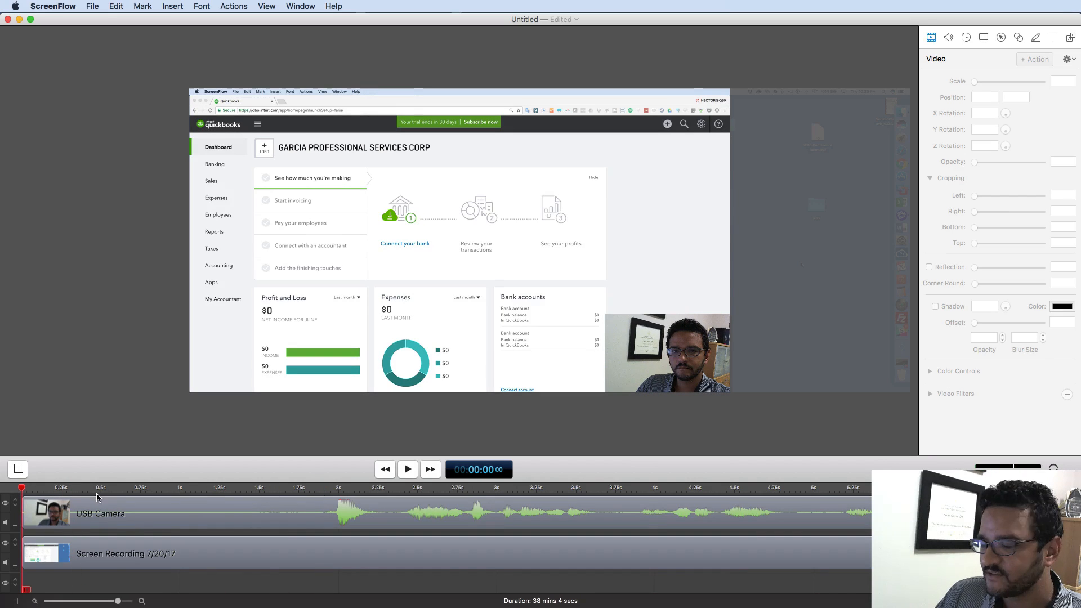
{"action": "left_click", "coordinate": [409, 469]}
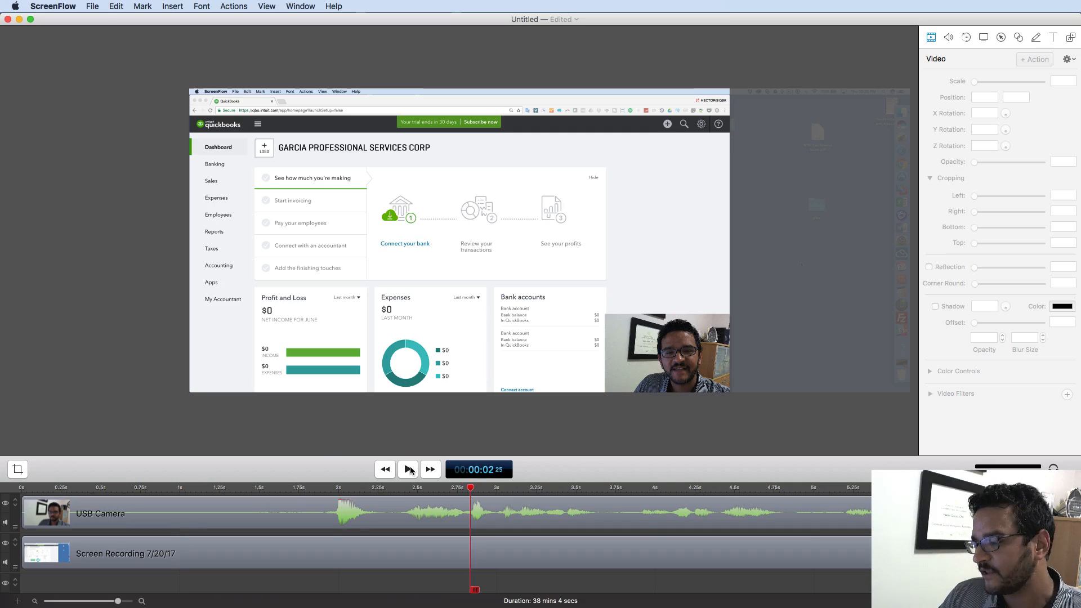
{"action": "left_click_drag", "start_coordinate": [332, 489], "coordinate": [237, 491]}
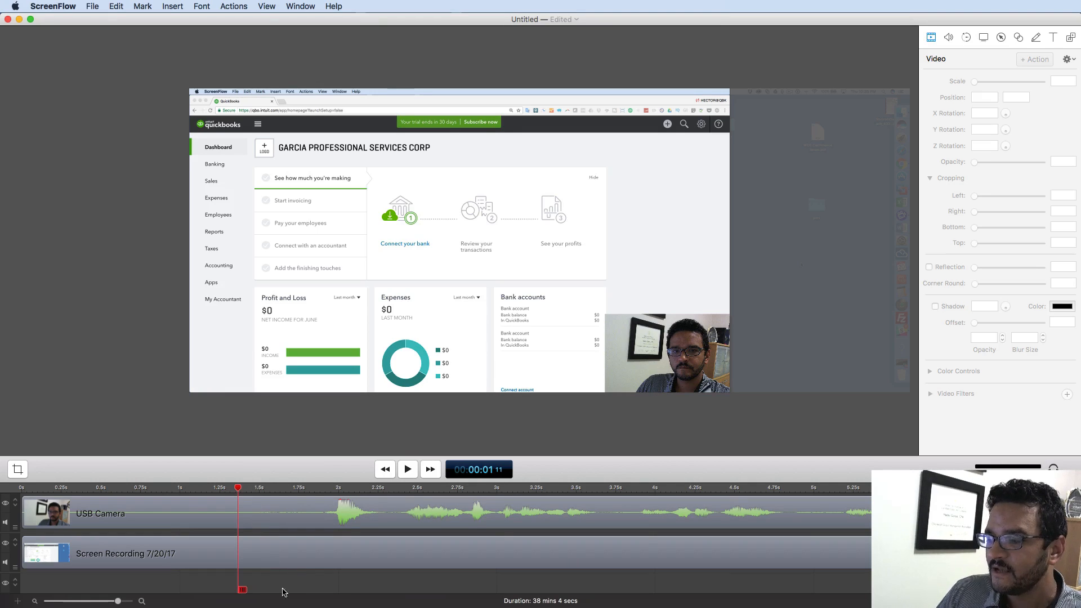
{"action": "left_click_drag", "start_coordinate": [279, 582], "coordinate": [299, 478]}
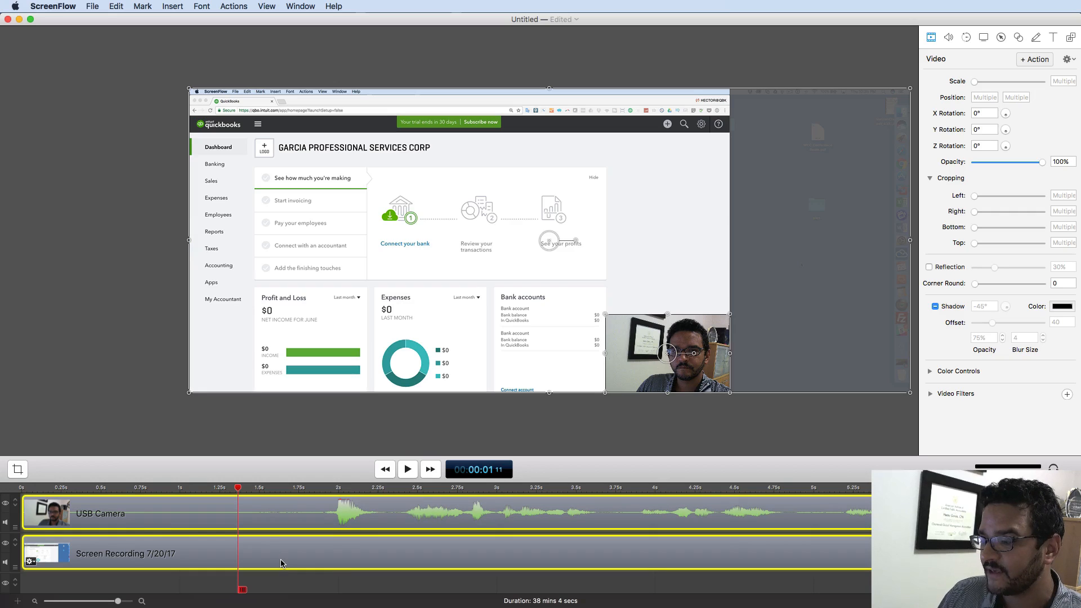
- Split both the camera and screen recording clips at the playhead, about 1.3 seconds
{"action": "key", "text": "t"}
{"action": "left_click", "coordinate": [115, 6]}
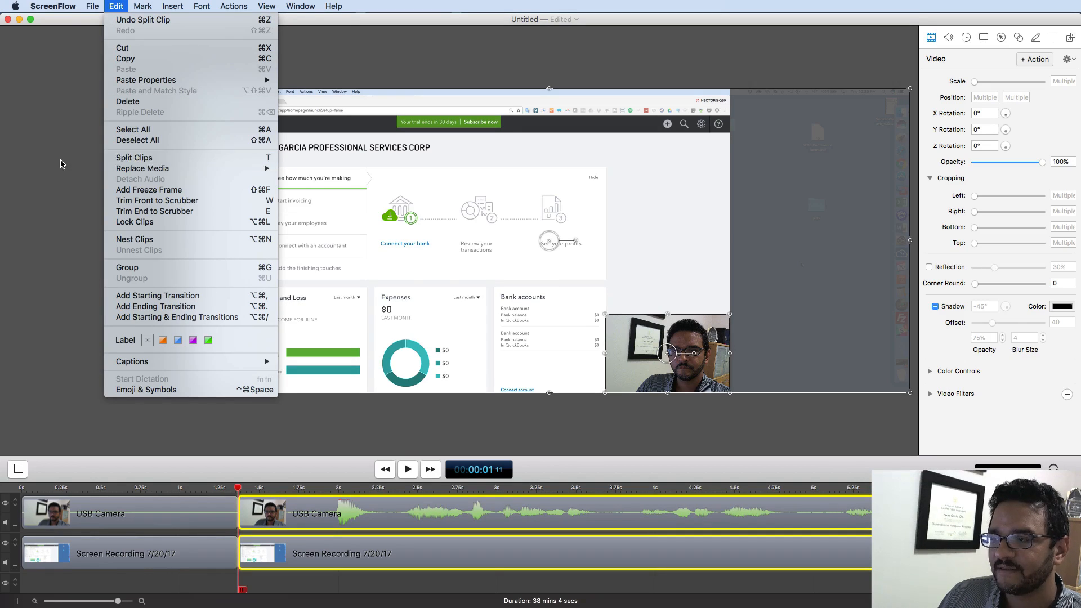
{"action": "left_click", "coordinate": [61, 164]}
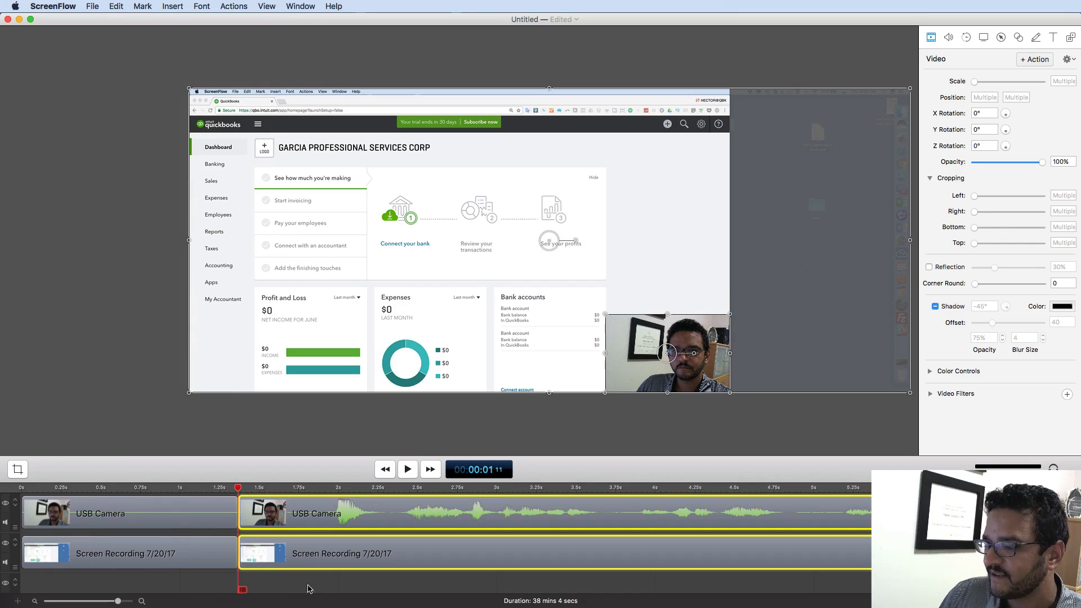
- Delete the opening pieces of both clips that sit before the split
{"action": "left_click_drag", "start_coordinate": [108, 578], "coordinate": [200, 489]}
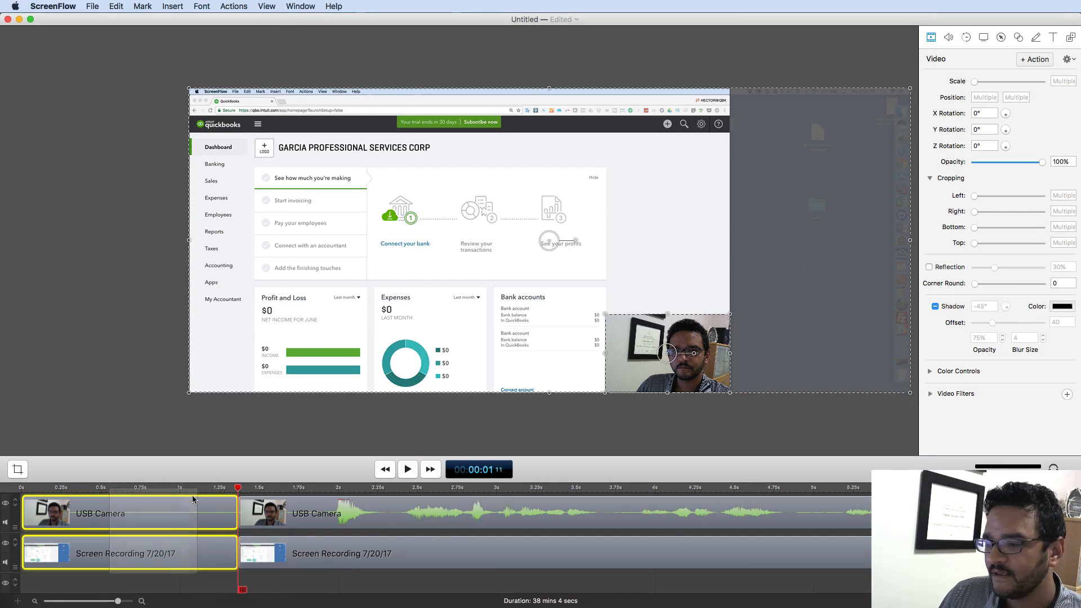
{"action": "right_click", "coordinate": [146, 511]}
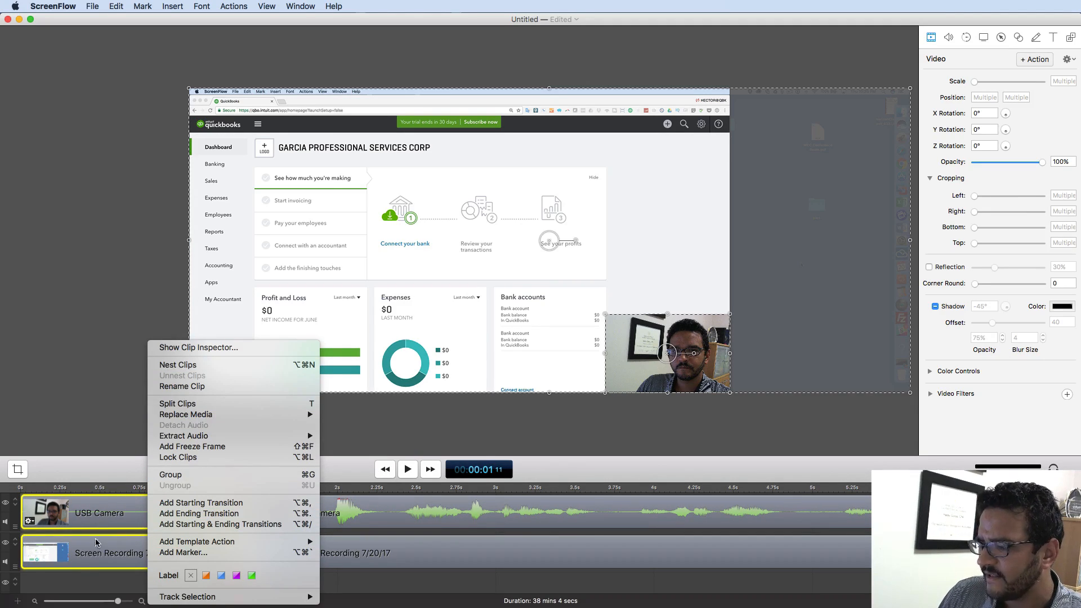
{"action": "left_click", "coordinate": [80, 579]}
{"action": "left_click_drag", "start_coordinate": [80, 580], "coordinate": [179, 486]}
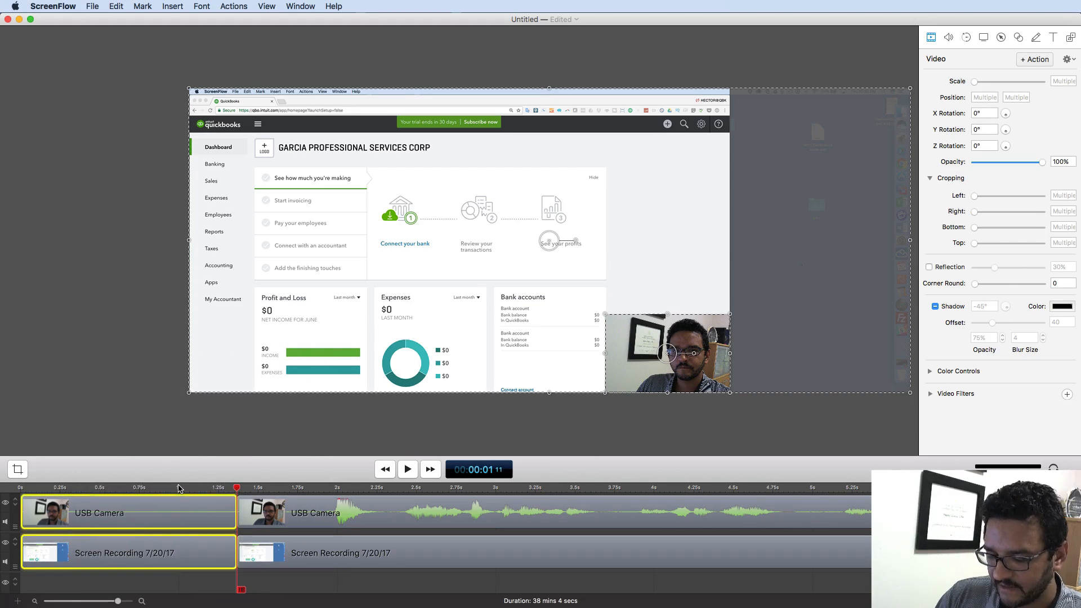
{"action": "key", "text": "Delete"}
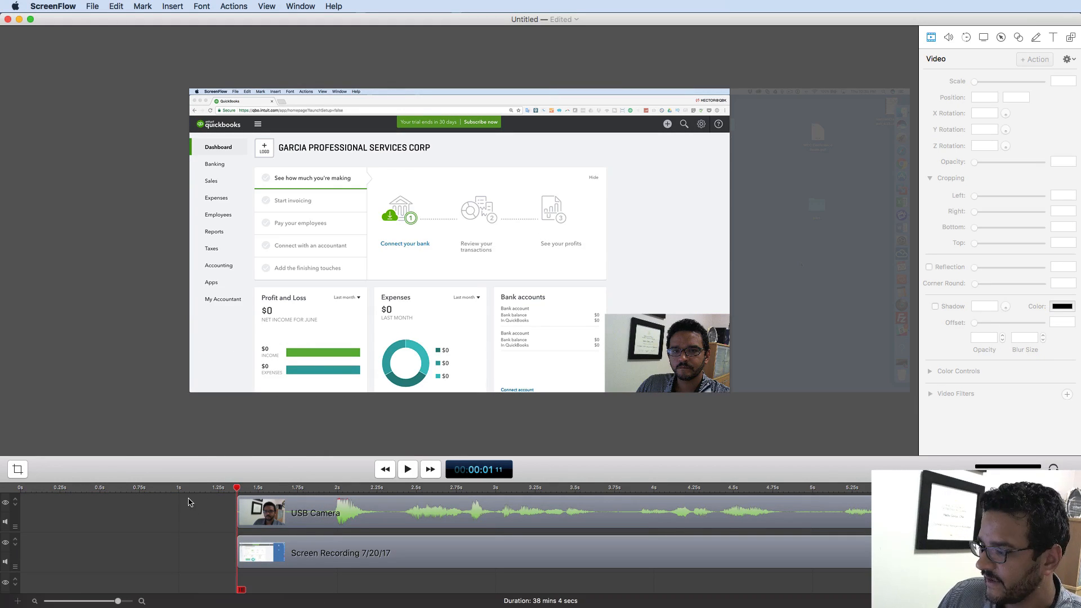
- Slide both remaining clips to the timeline start and play the video from the beginning
{"action": "left_click_drag", "start_coordinate": [196, 504], "coordinate": [360, 580]}
{"action": "left_click_drag", "start_coordinate": [581, 520], "coordinate": [357, 514]}
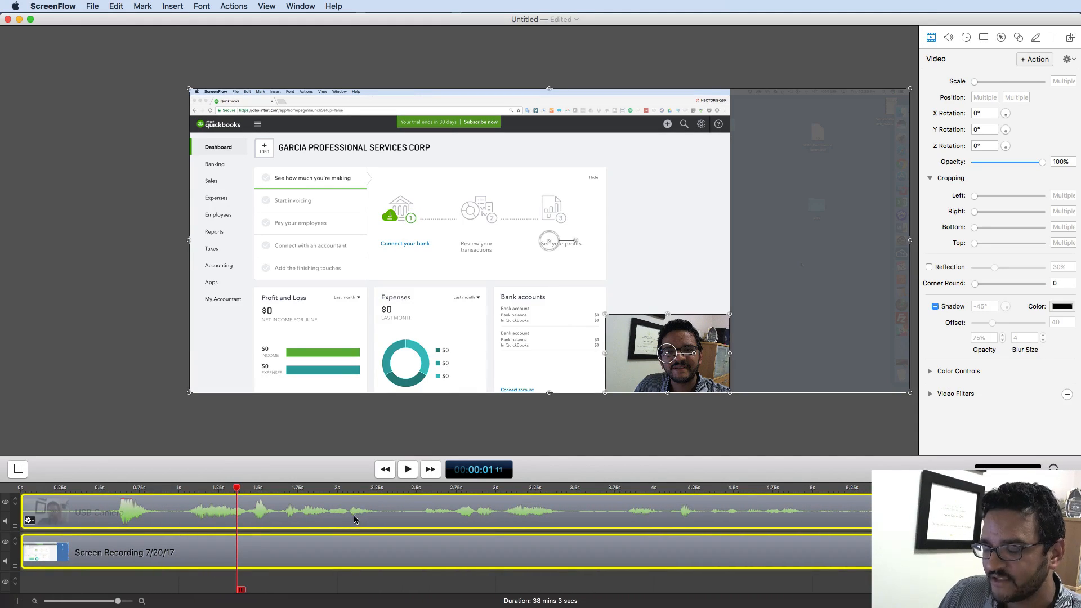
{"action": "left_click_drag", "start_coordinate": [233, 492], "coordinate": [4, 493]}
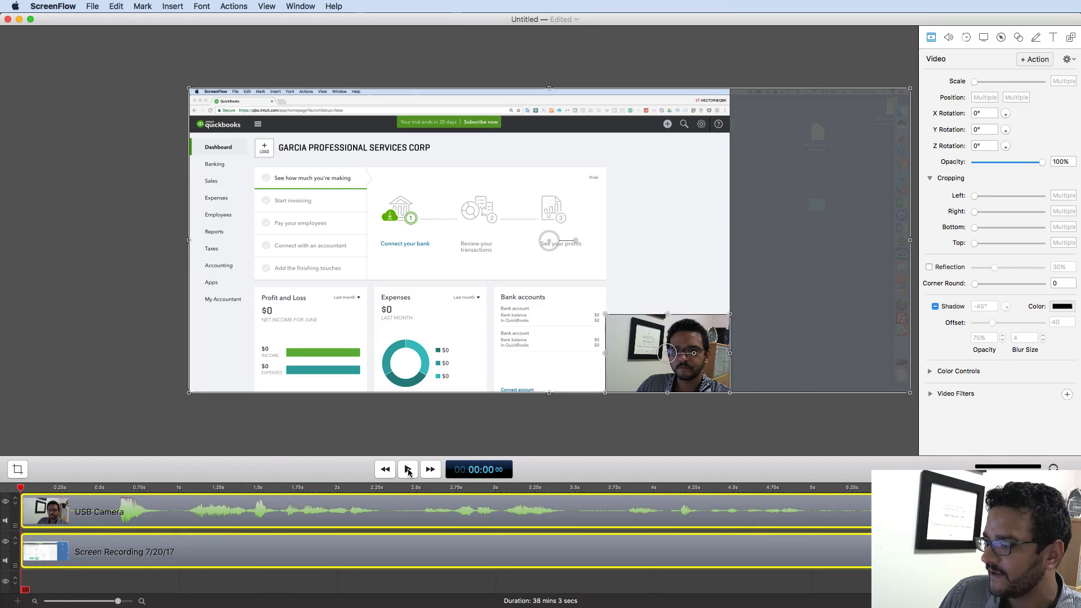
{"action": "left_click", "coordinate": [409, 471]}
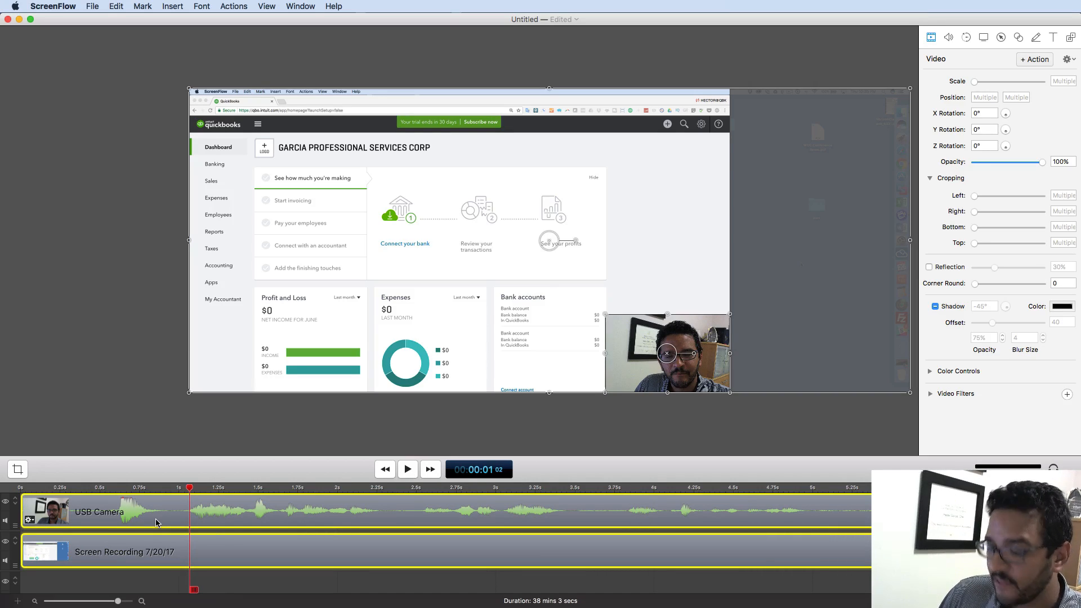
- Zoom the timeline between minute and fraction-of-a-second scales, then scrub ahead to later footage
{"action": "key", "text": "super+equal"}
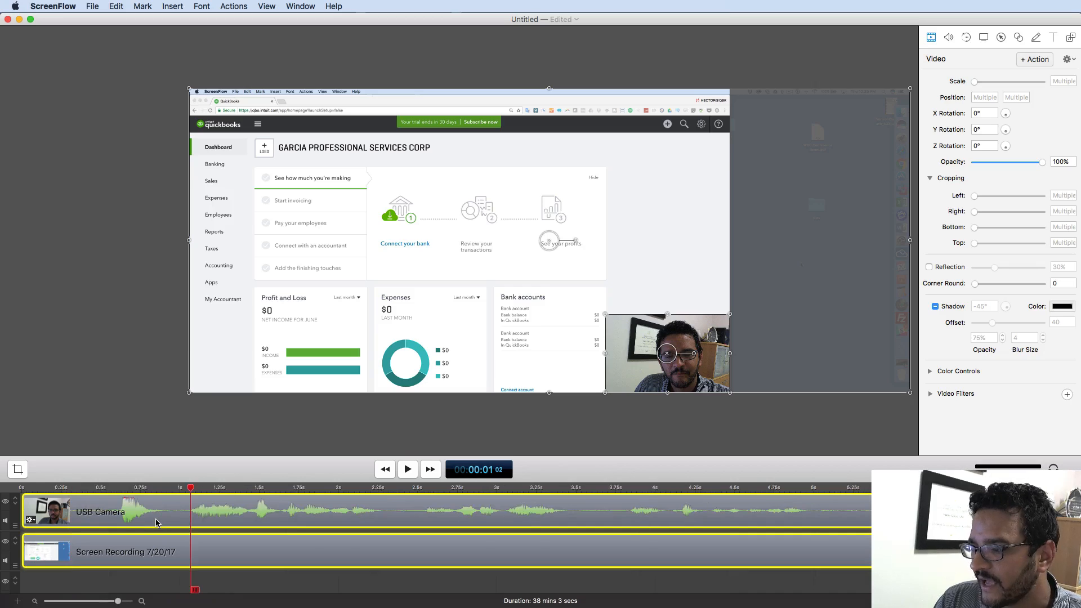
{"action": "key", "text": "super+minus"}
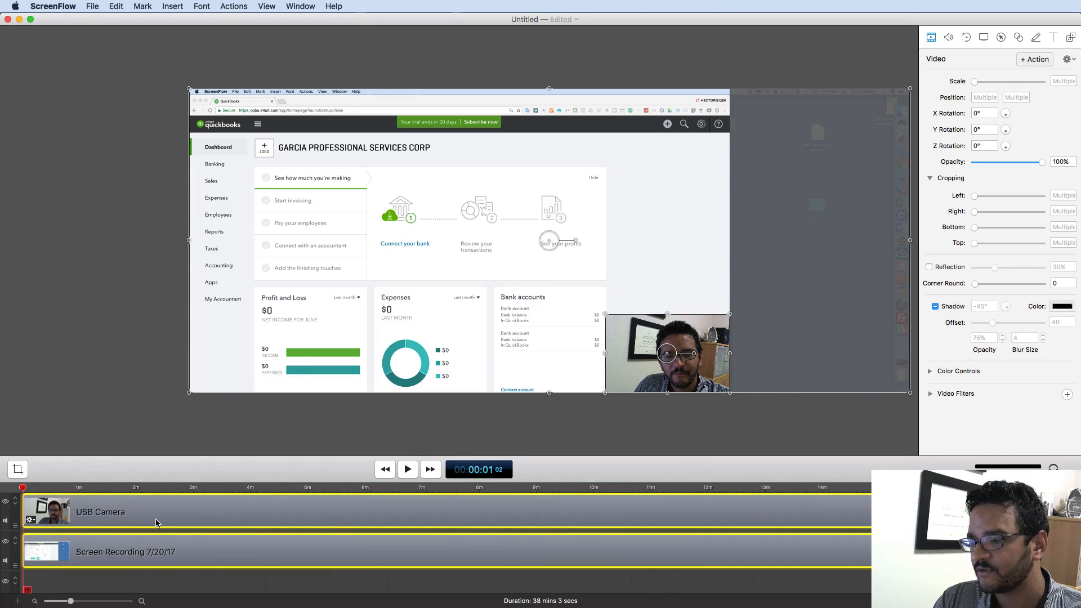
{"action": "key", "text": "super+equal"}
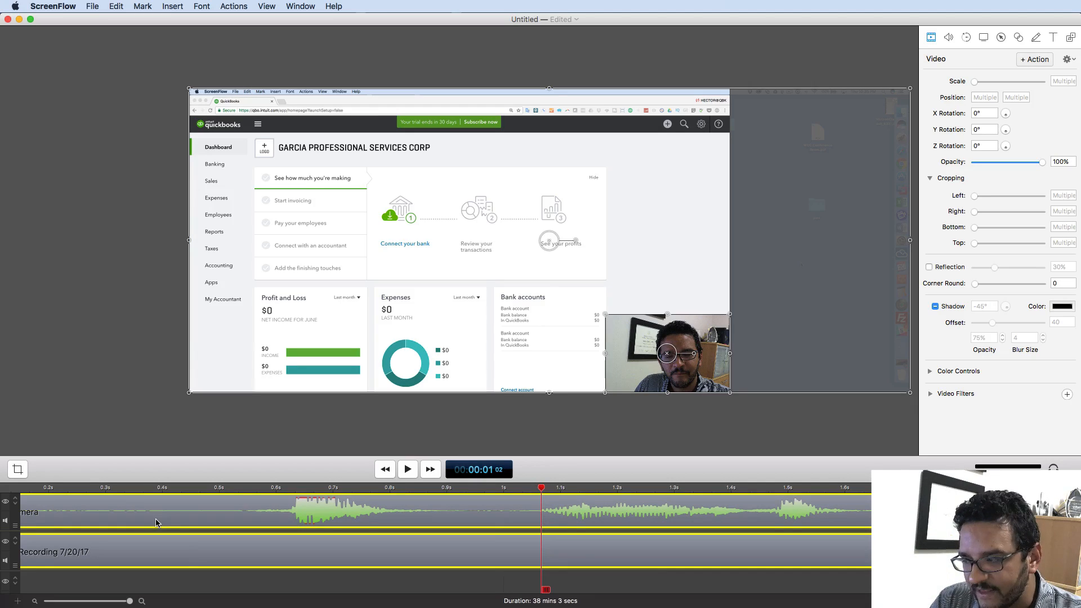
{"action": "key", "text": "super+minus"}
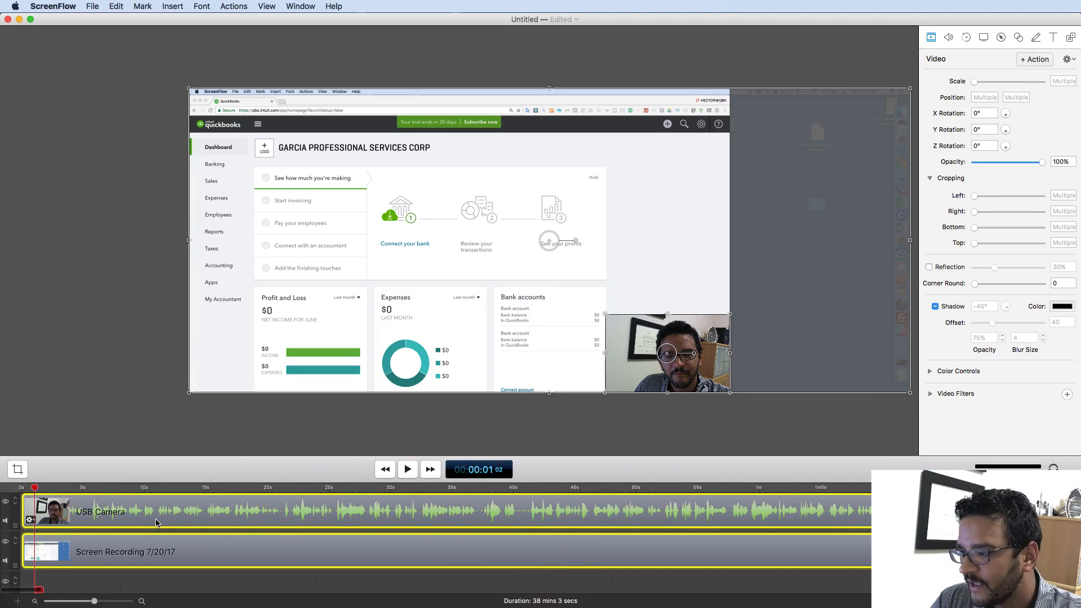
{"action": "key", "text": "super+minus"}
{"action": "key", "text": "super+minus"}
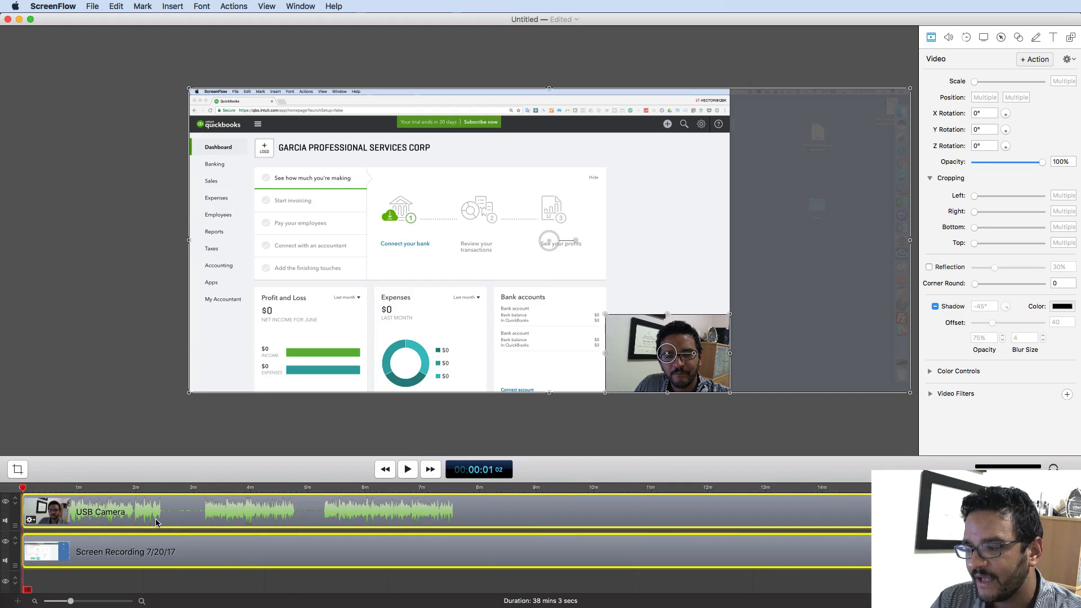
{"action": "key", "text": "super+equal"}
{"action": "key", "text": "super+equal"}
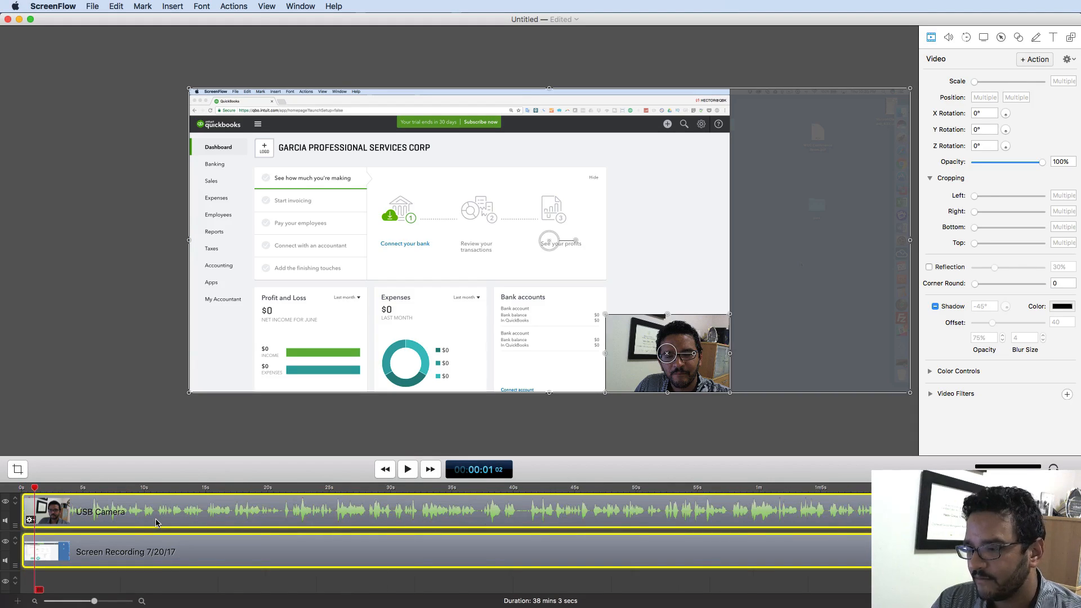
{"action": "key", "text": "super+equal"}
{"action": "key", "text": "super+equal"}
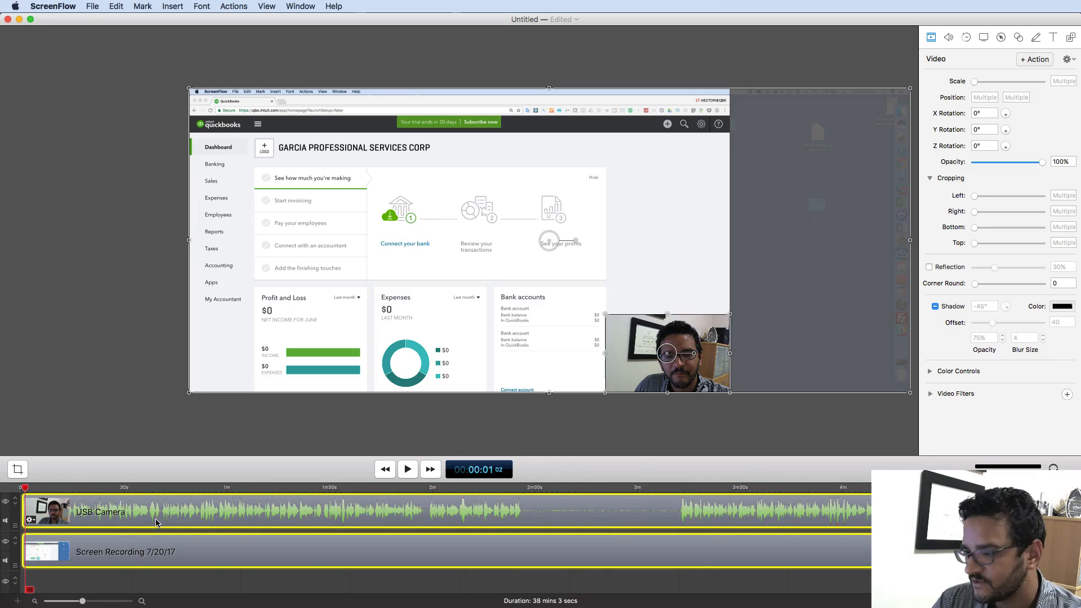
{"action": "key", "text": "super+equal"}
{"action": "key", "text": "super+equal"}
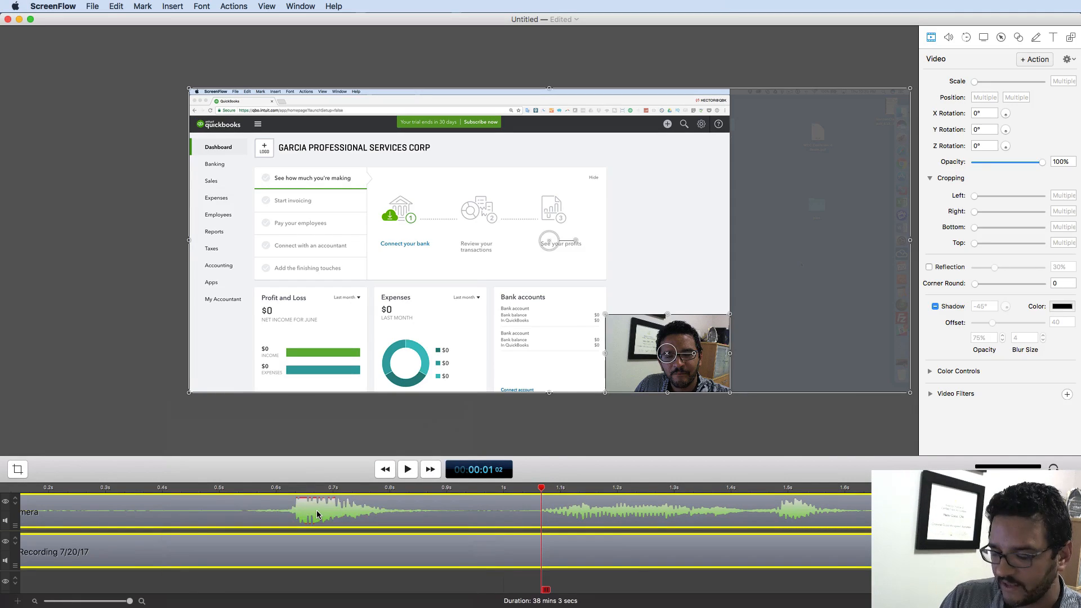
{"action": "key", "text": "super+minus"}
{"action": "key", "text": "super+minus"}
{"action": "key", "text": "super+minus"}
{"action": "key", "text": "super+minus"}
{"action": "key", "text": "super+minus"}
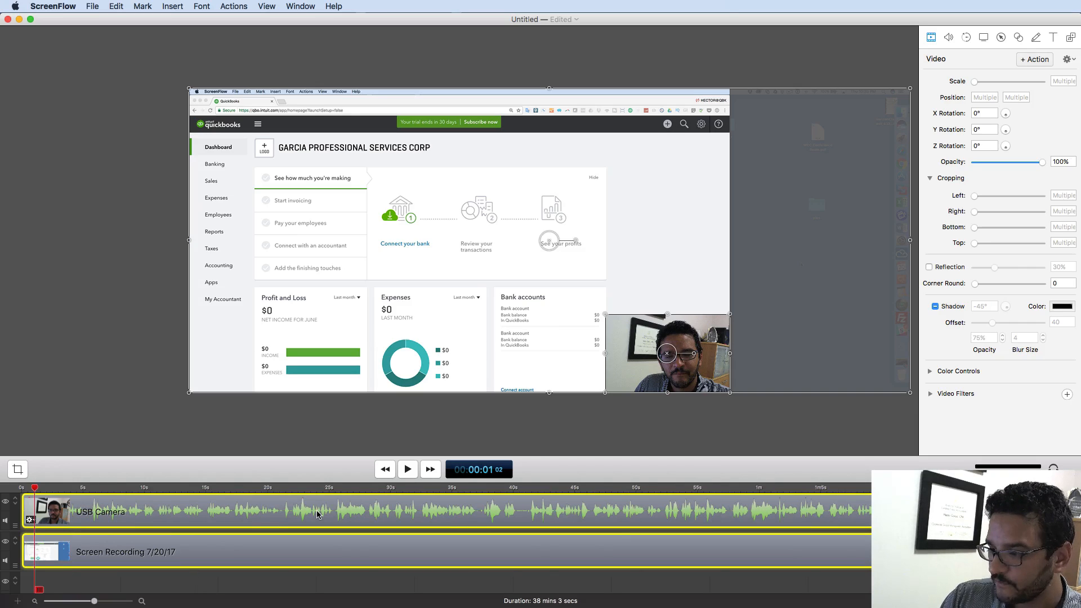
{"action": "key", "text": "super+minus"}
{"action": "key", "text": "super+minus"}
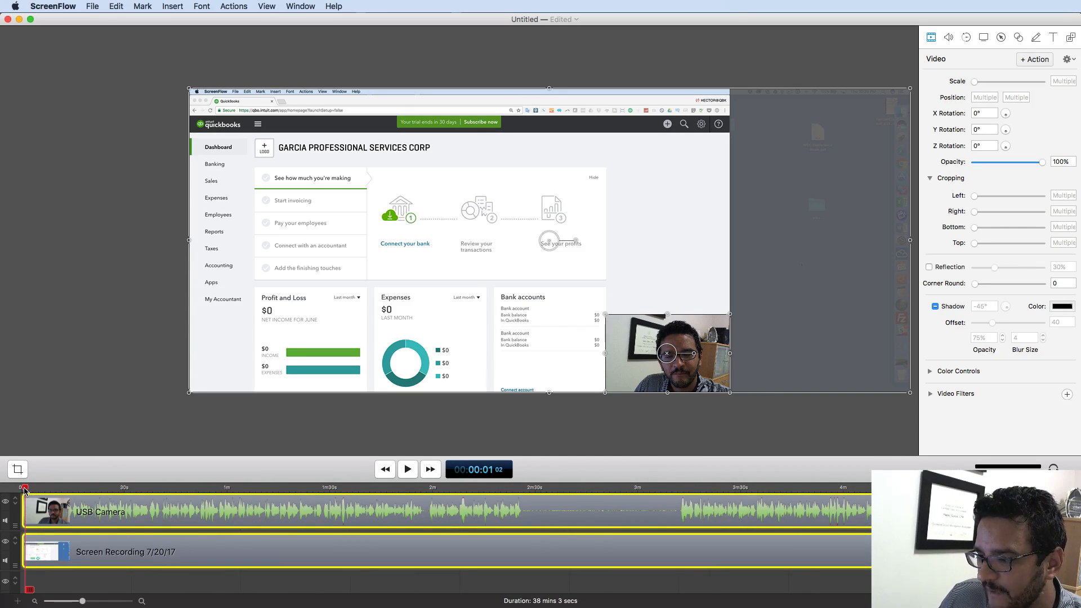
{"action": "left_click_drag", "start_coordinate": [25, 491], "coordinate": [516, 490]}
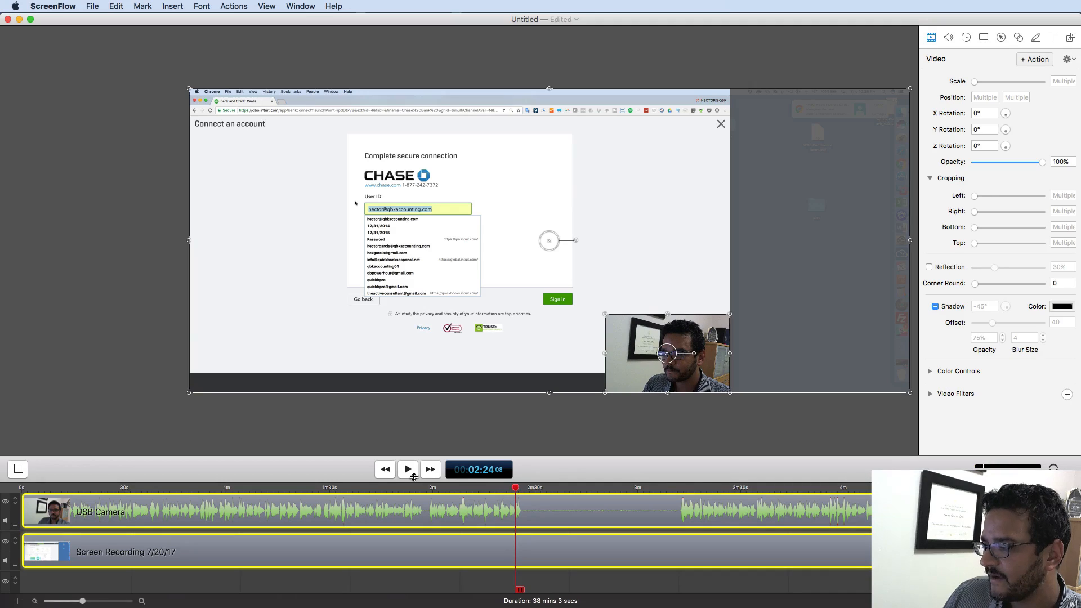
- Split both clips at the frame just before the Chase sign-in entry
{"action": "left_click", "coordinate": [414, 477]}
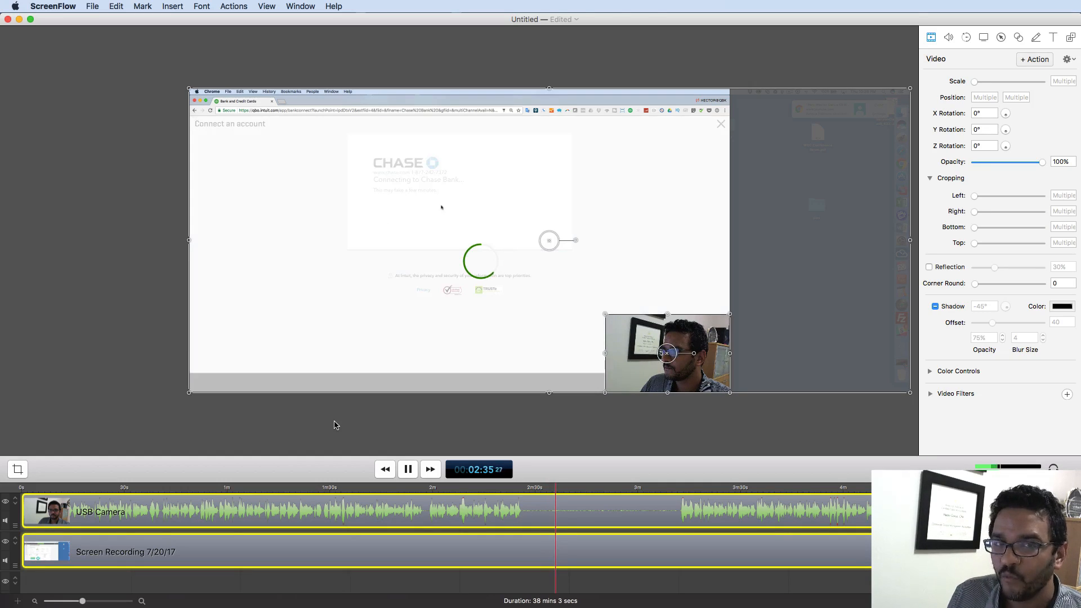
{"action": "left_click", "coordinate": [408, 470]}
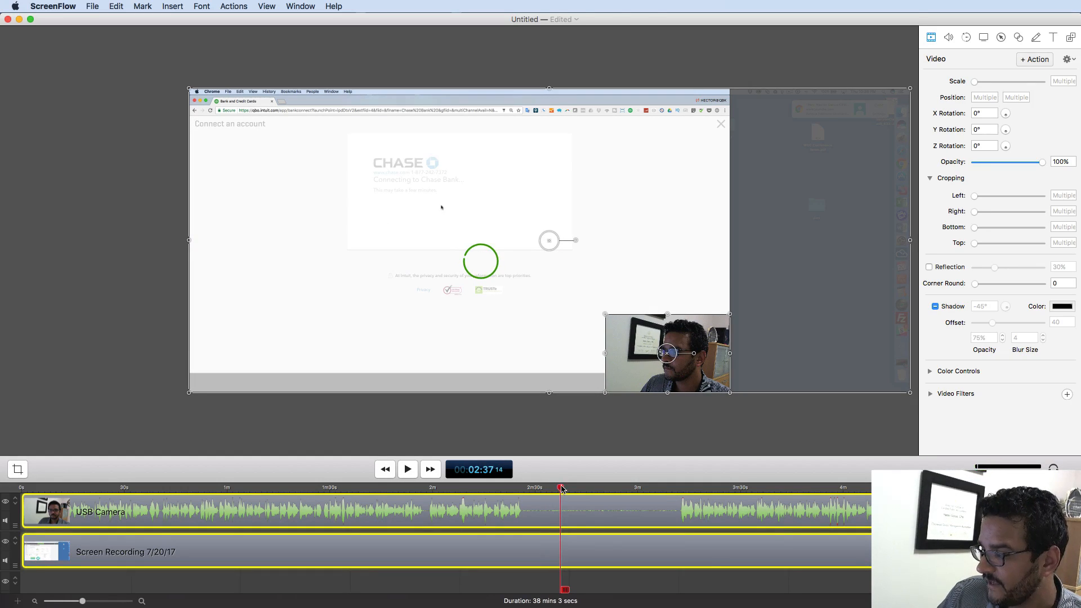
{"action": "left_click_drag", "start_coordinate": [561, 488], "coordinate": [522, 498]}
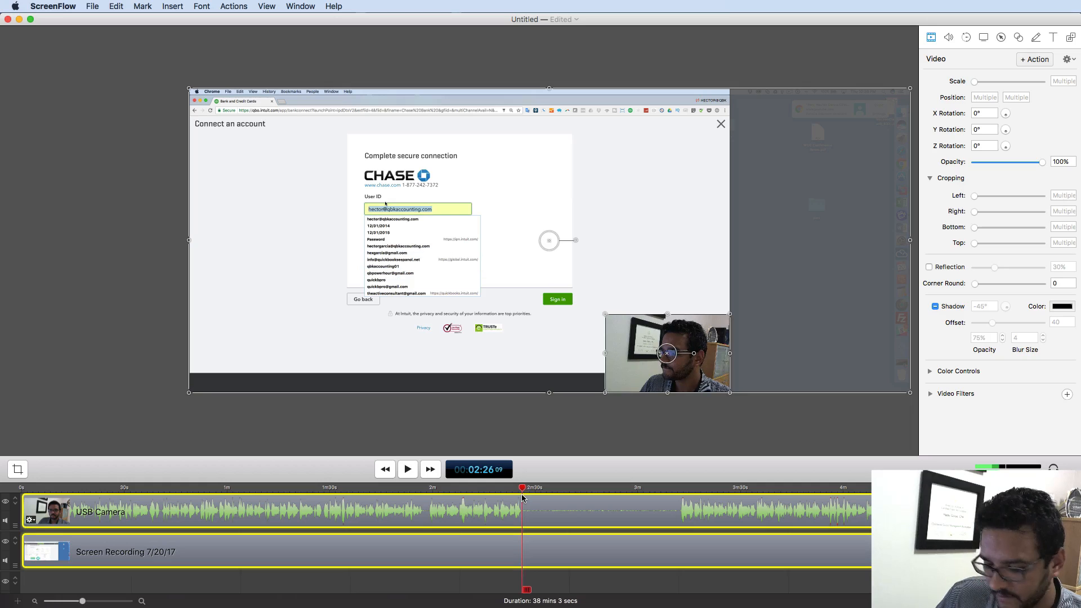
{"action": "key", "text": "super+="}
{"action": "key", "text": "super+="}
{"action": "key", "text": "super+="}
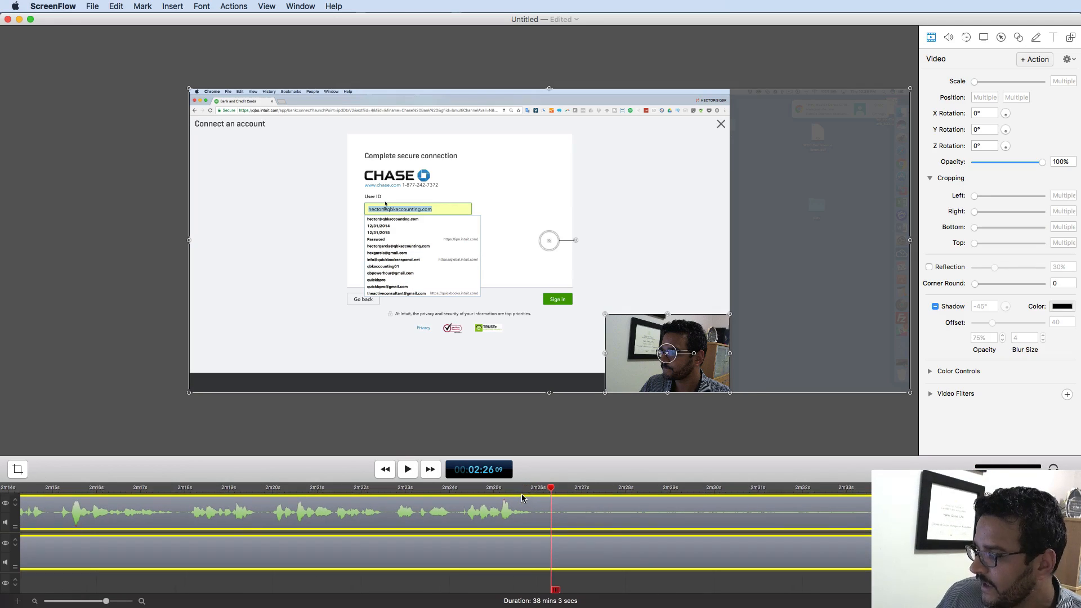
{"action": "mouse_move", "coordinate": [553, 493]}
{"action": "left_mouse_down"}
{"action": "mouse_move", "coordinate": [517, 495]}
{"action": "mouse_move", "coordinate": [568, 497]}
{"action": "mouse_move", "coordinate": [557, 498]}
{"action": "left_mouse_up"}
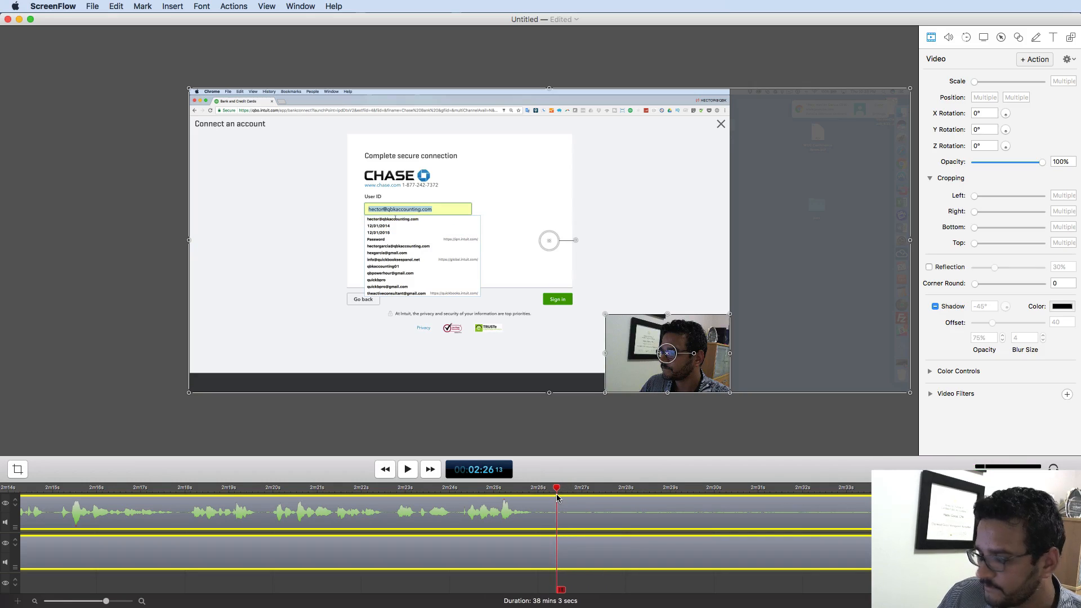
{"action": "key", "text": "t"}
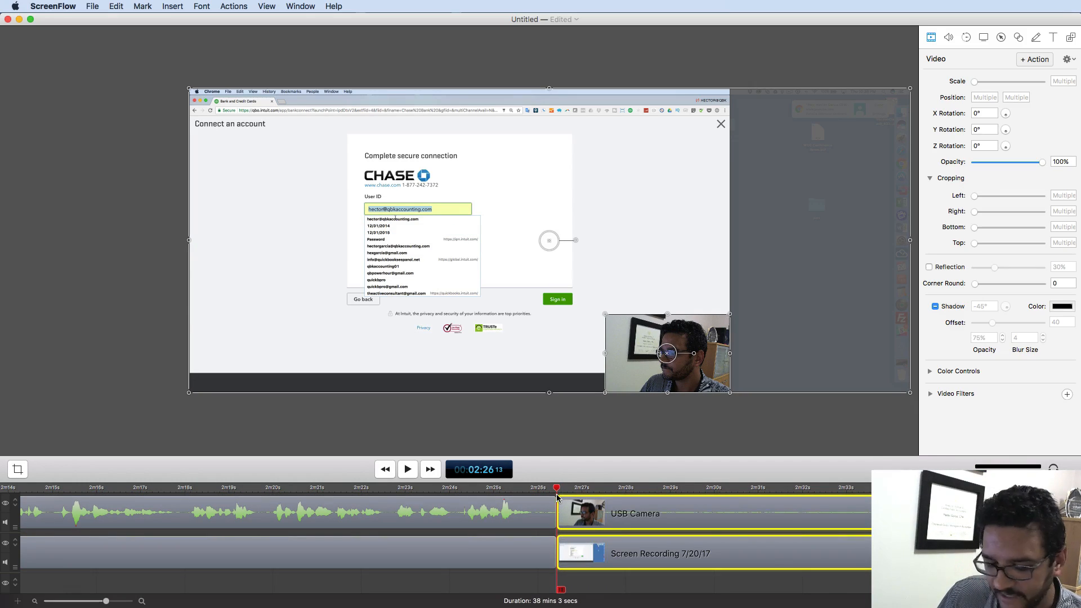
- Split both clips again just past the identification code prompt
{"action": "key", "text": "super+minus"}
{"action": "key", "text": "super+minus"}
{"action": "key", "text": "super+minus"}
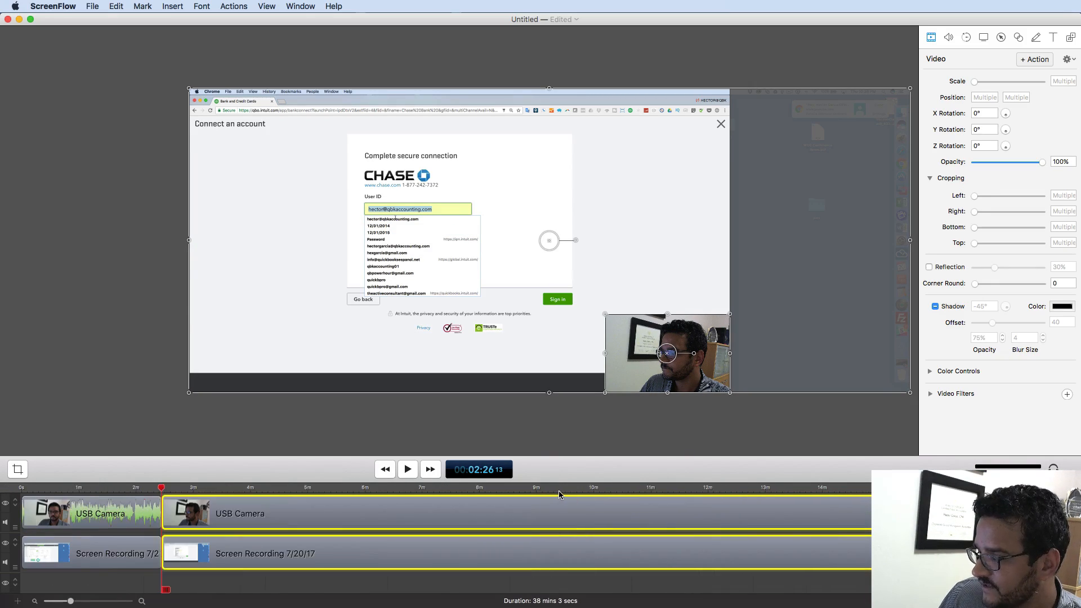
{"action": "left_click_drag", "start_coordinate": [166, 491], "coordinate": [204, 489]}
{"action": "key", "text": "super+plus"}
{"action": "key", "text": "super+plus"}
{"action": "key", "text": "super+plus"}
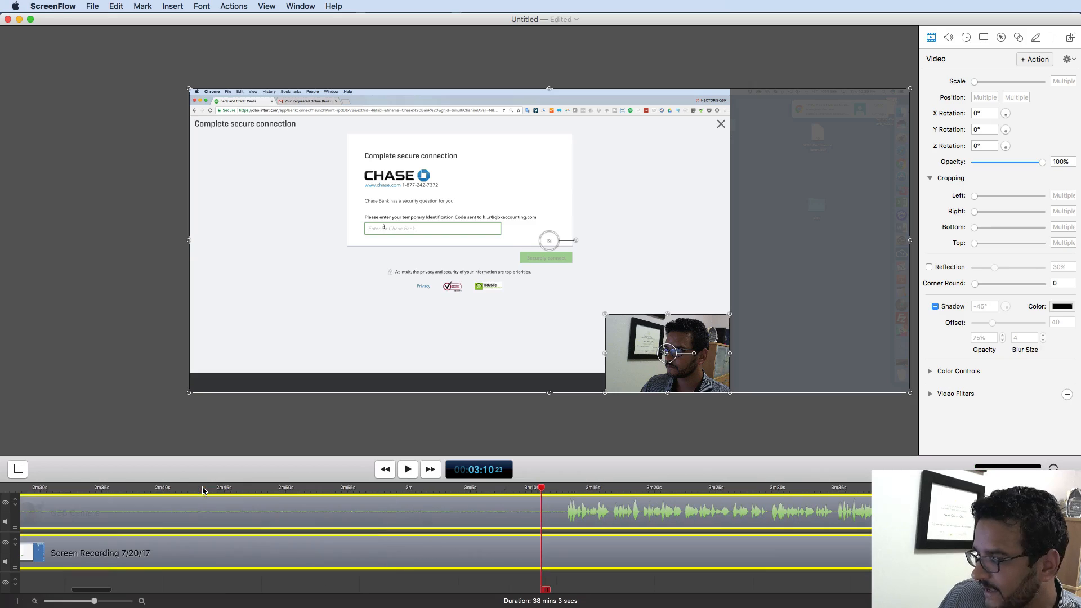
{"action": "left_click_drag", "start_coordinate": [542, 492], "coordinate": [560, 492]}
{"action": "key", "text": "t"}
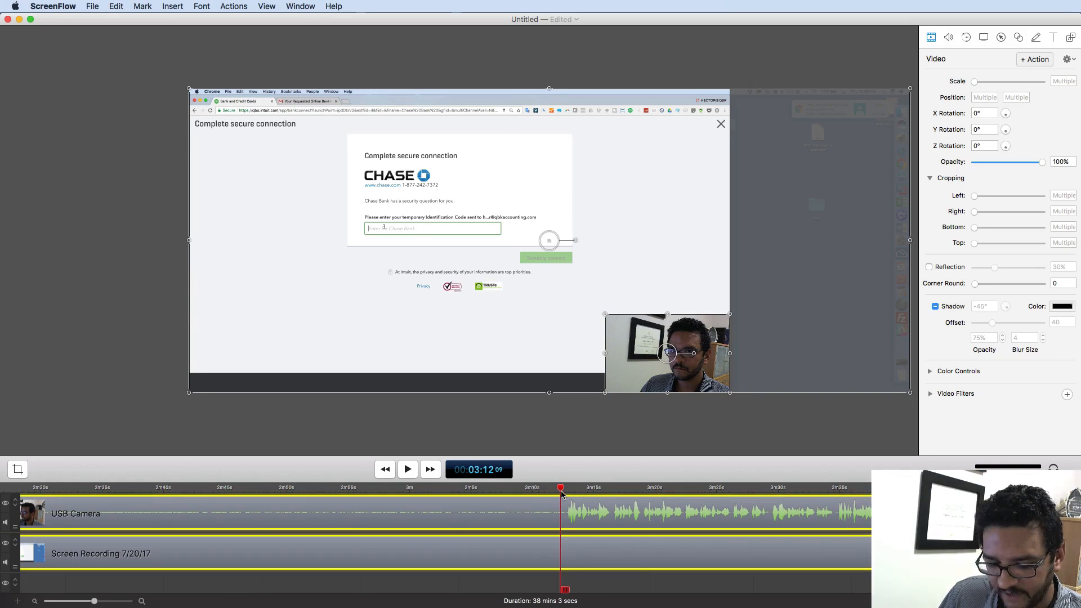
- Delete the short sign-in section between the two splits from both tracks
{"action": "key", "text": "super+minus"}
{"action": "key", "text": "super+minus"}
{"action": "key", "text": "super+minus"}
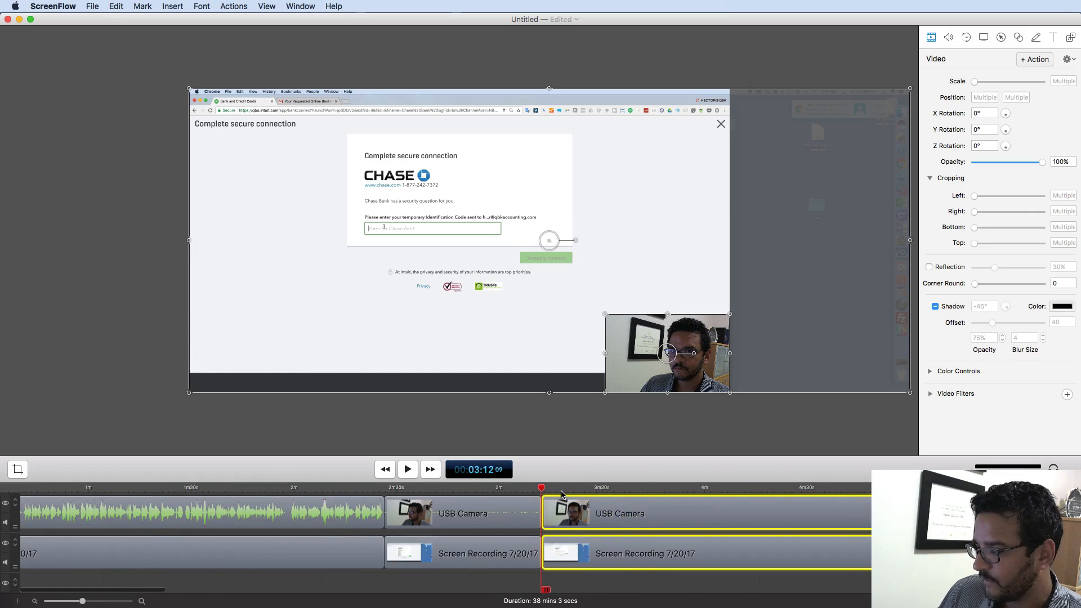
{"action": "left_click", "coordinate": [115, 513]}
{"action": "left_click", "coordinate": [172, 515]}
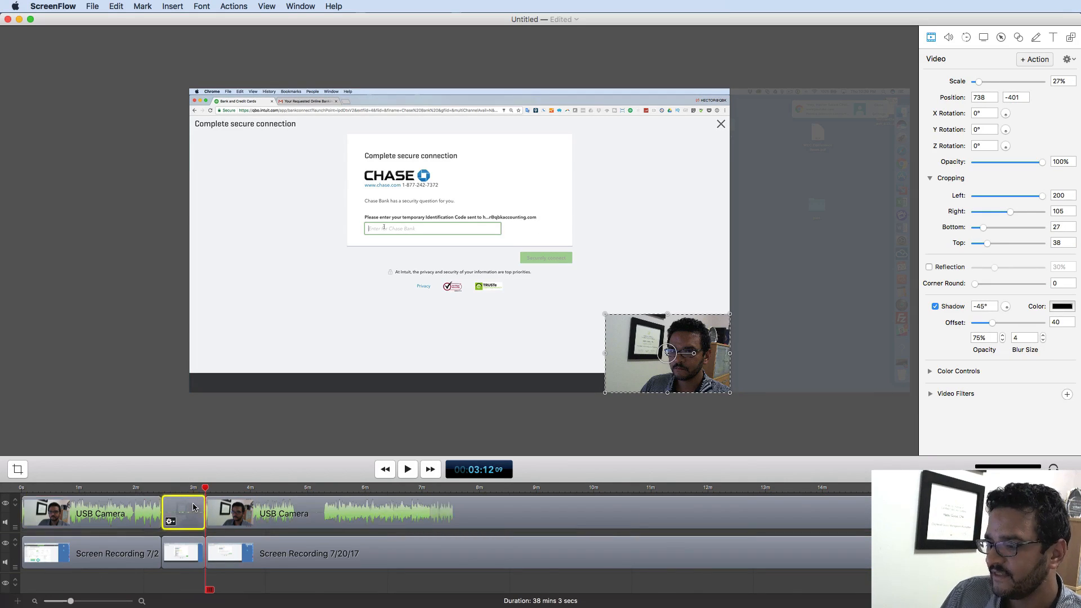
{"action": "left_click", "coordinate": [369, 514]}
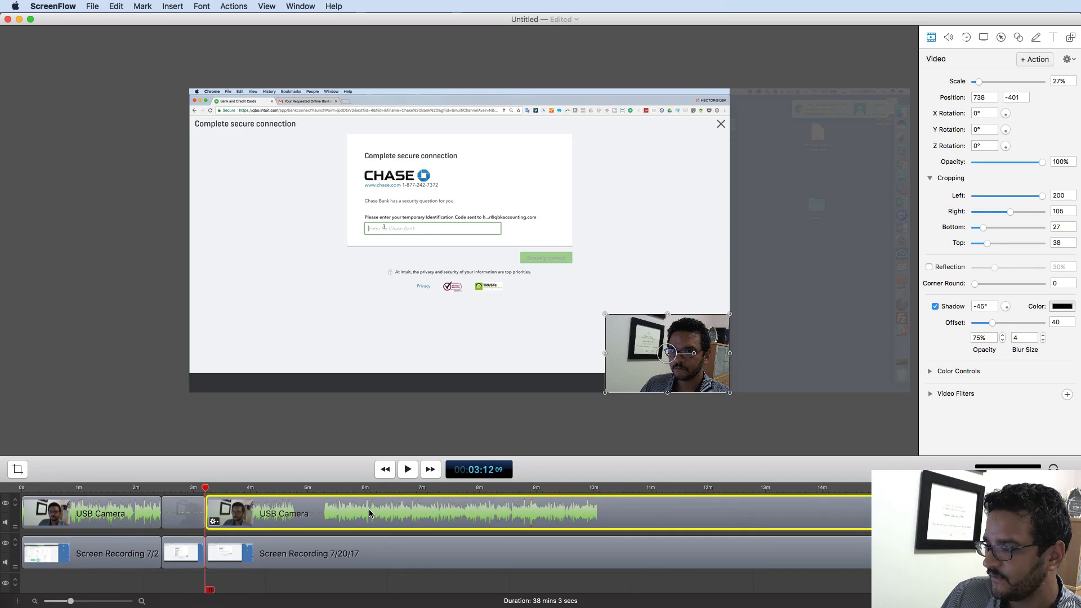
{"action": "left_click_drag", "start_coordinate": [176, 588], "coordinate": [200, 507]}
{"action": "key", "text": "Delete"}
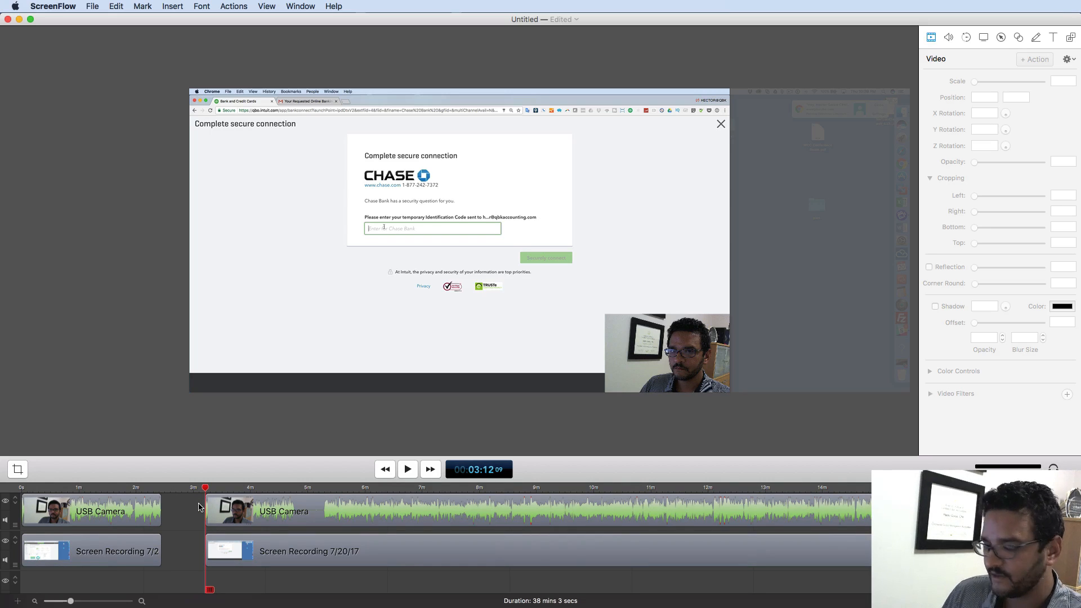
- Slide the later clips left to close the gap, then return to the 2:26 cut
{"action": "key", "text": "super+="}
{"action": "key", "text": "super+="}
{"action": "key", "text": "super+-"}
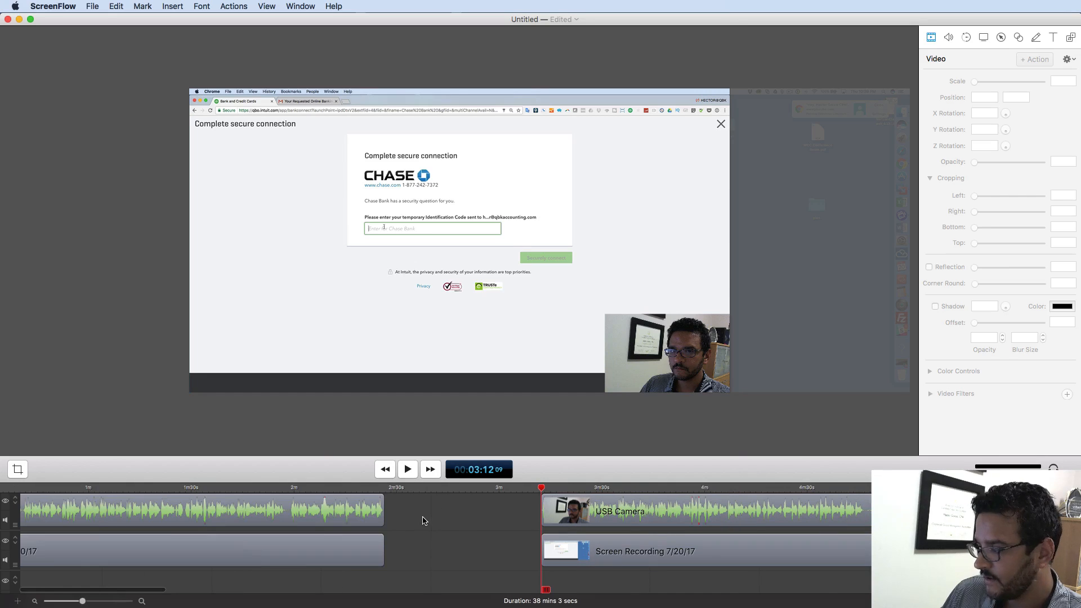
{"action": "left_click_drag", "start_coordinate": [514, 504], "coordinate": [624, 530]}
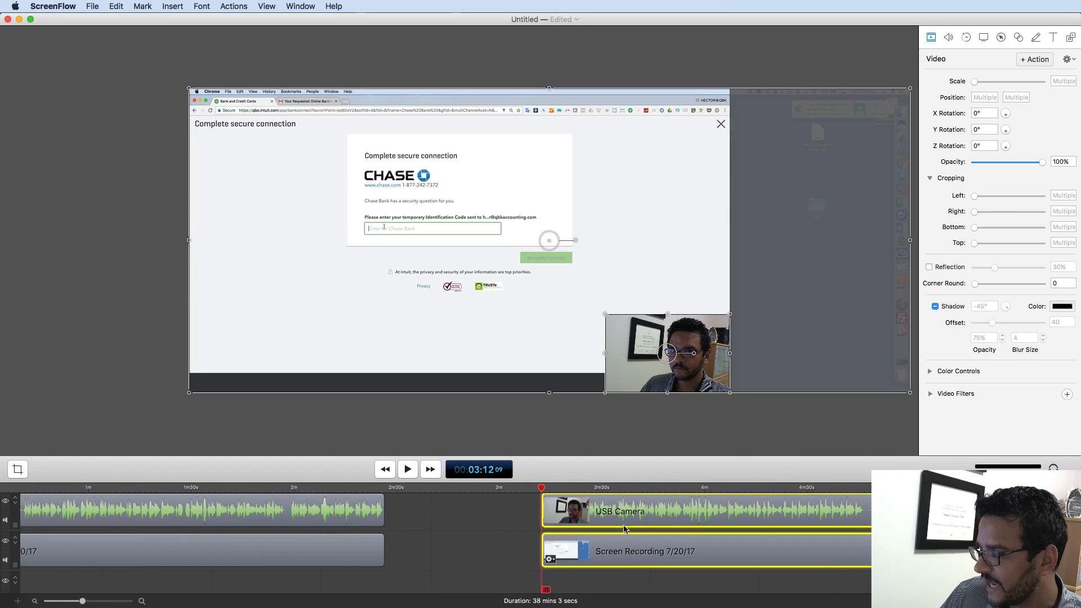
{"action": "left_click_drag", "start_coordinate": [715, 513], "coordinate": [570, 520]}
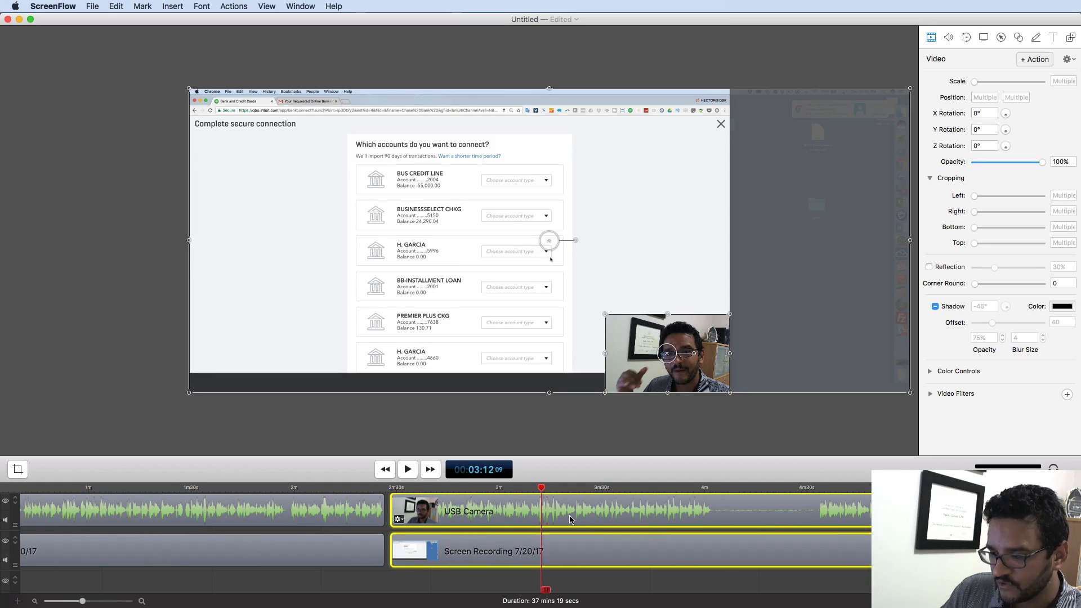
{"action": "left_click_drag", "start_coordinate": [495, 521], "coordinate": [489, 521]}
{"action": "left_click", "coordinate": [542, 489]}
{"action": "left_click_drag", "start_coordinate": [542, 489], "coordinate": [384, 492]}
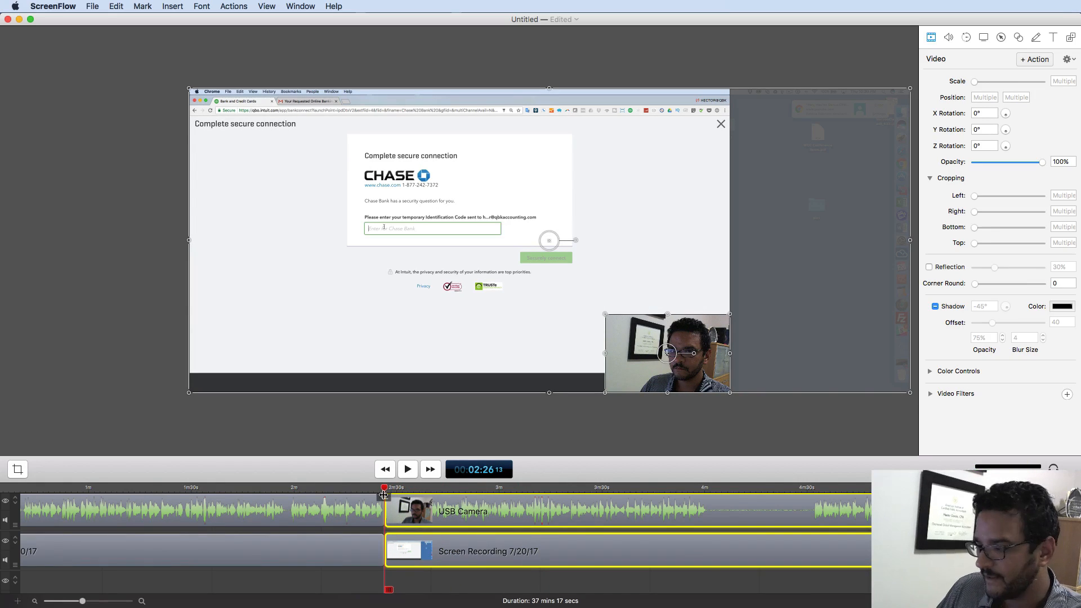
{"action": "key", "text": "super+plus"}
{"action": "key", "text": "super+plus"}
{"action": "key", "text": "super+plus"}
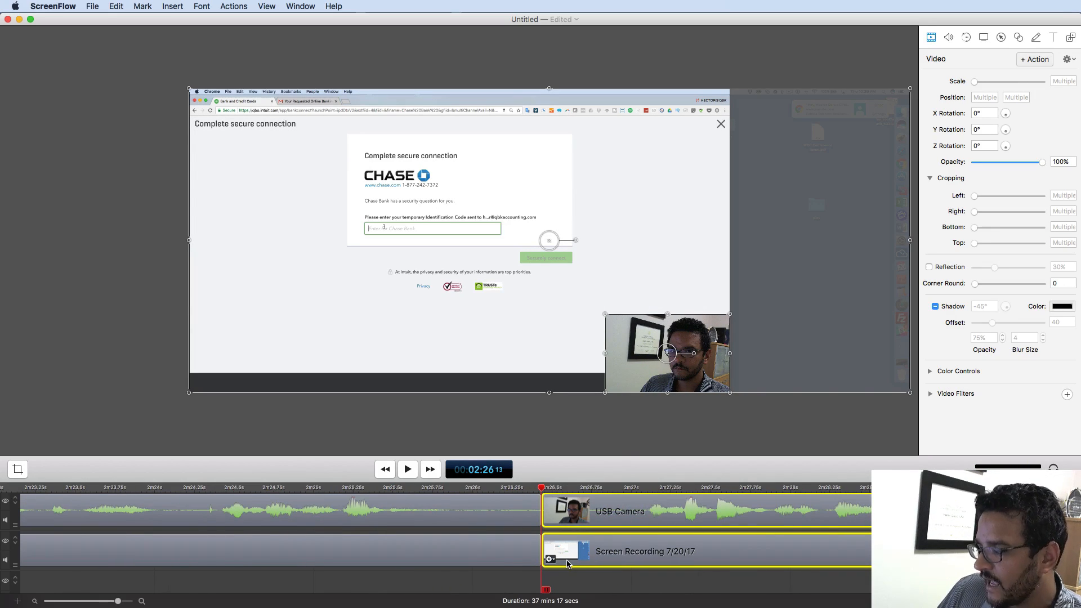
- Play back across the 2:26 cut starting from 2:25
{"action": "left_click_drag", "start_coordinate": [544, 490], "coordinate": [438, 494]}
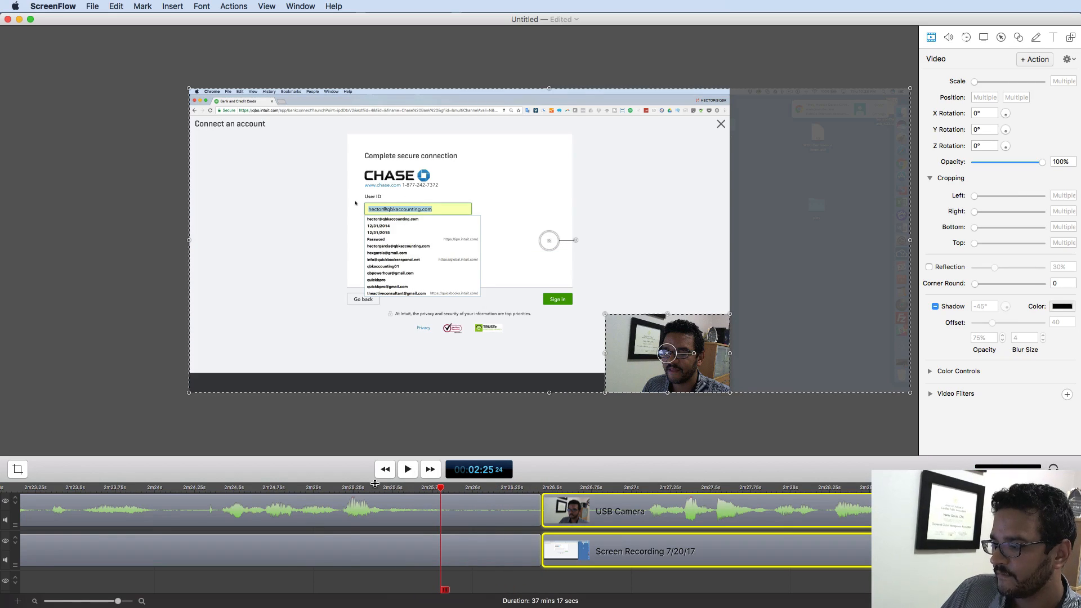
{"action": "left_click", "coordinate": [408, 469]}
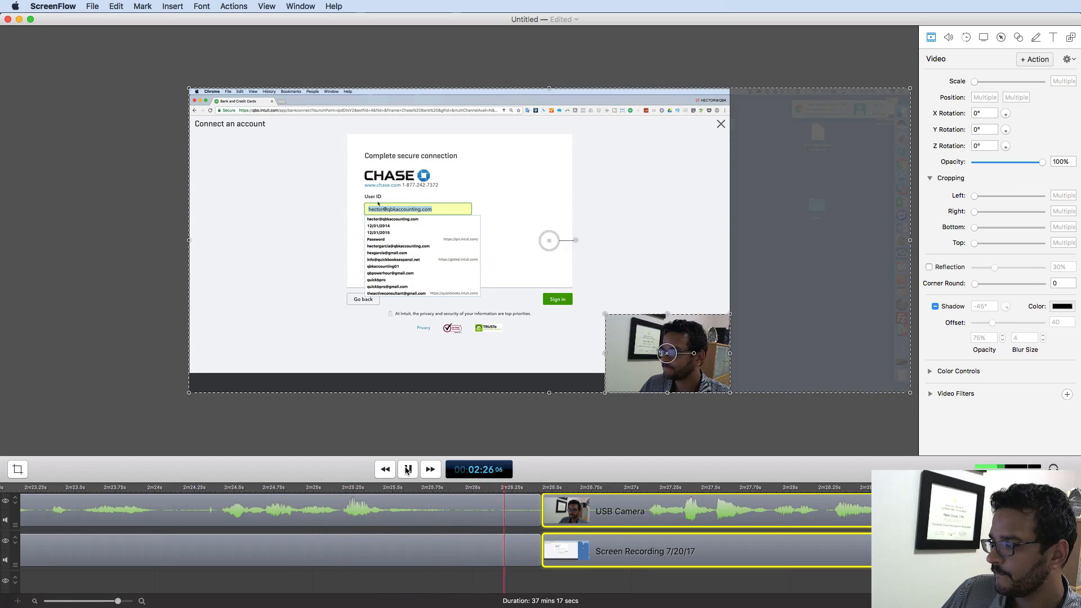
{"action": "left_click", "coordinate": [408, 469]}
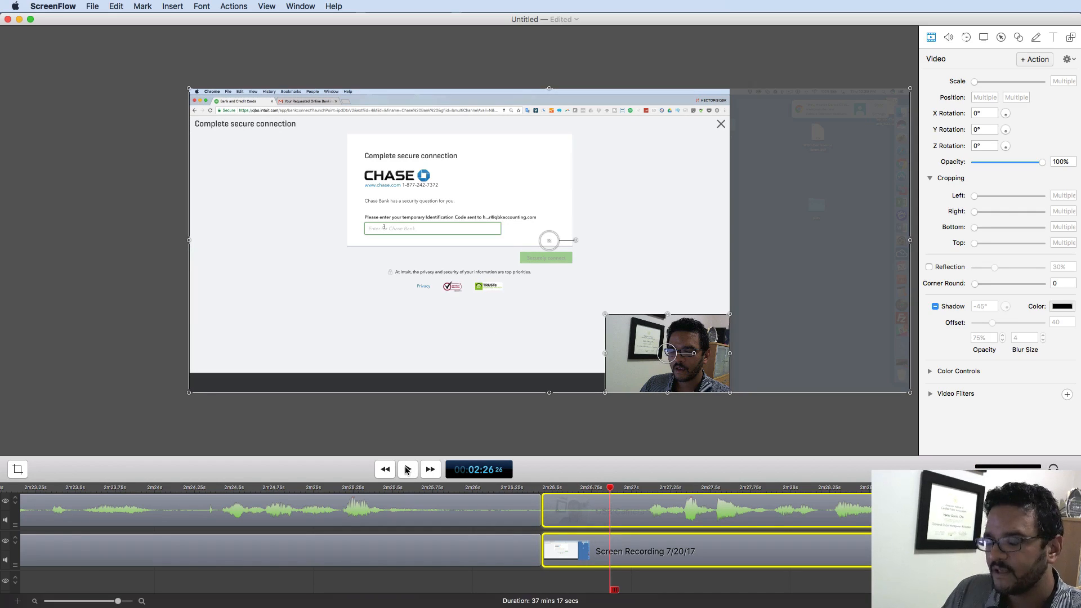
- Select both clips after the cut for the transition and play through the join to check it
{"action": "left_click", "coordinate": [577, 580]}
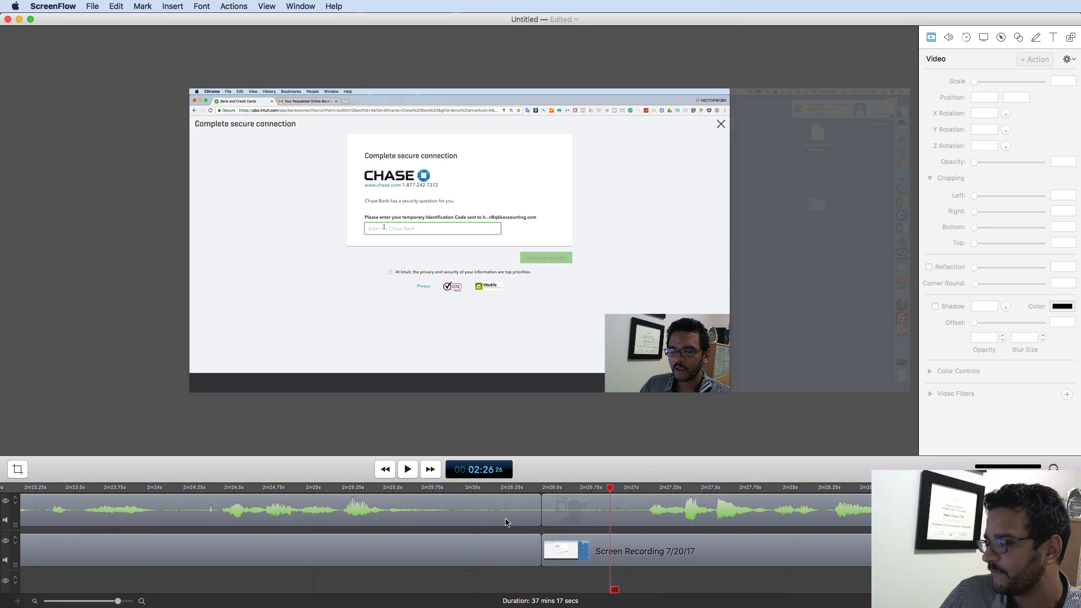
{"action": "left_click", "coordinate": [582, 500]}
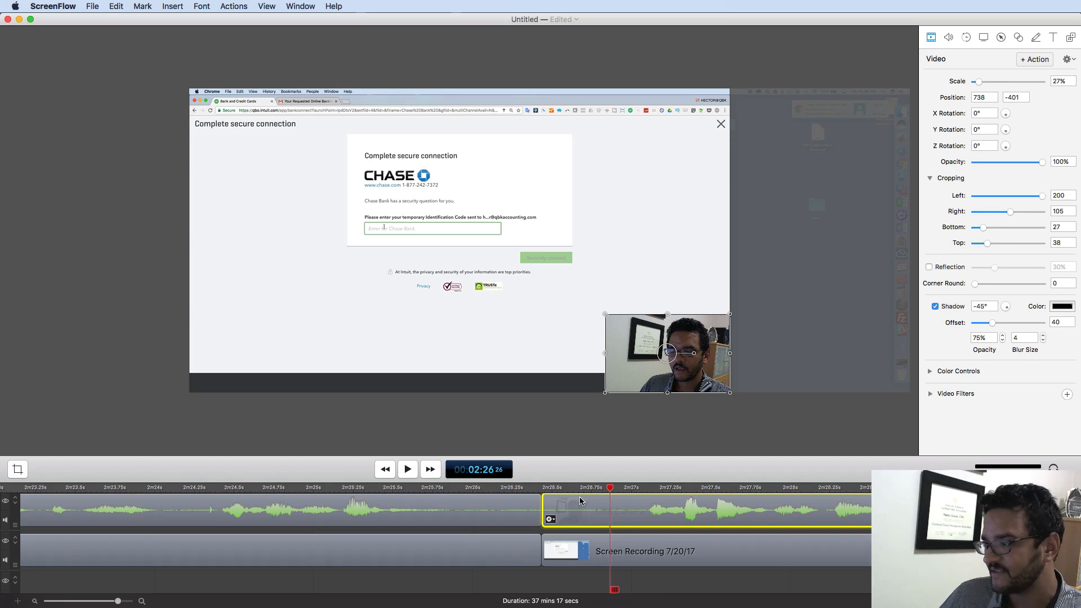
{"action": "left_click_drag", "start_coordinate": [563, 577], "coordinate": [95, 469]}
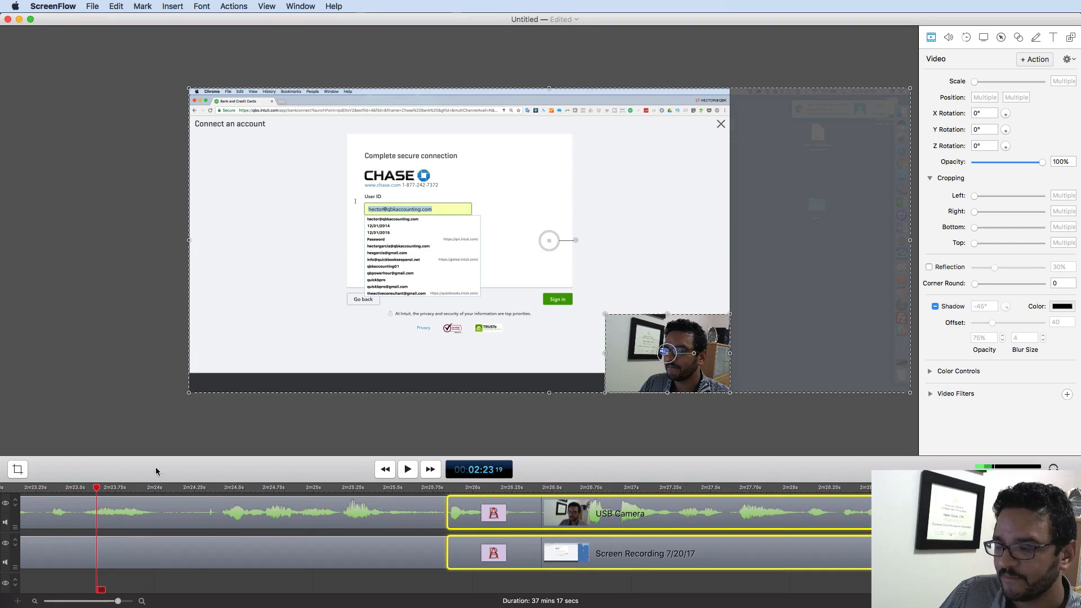
{"action": "left_click", "coordinate": [408, 469]}
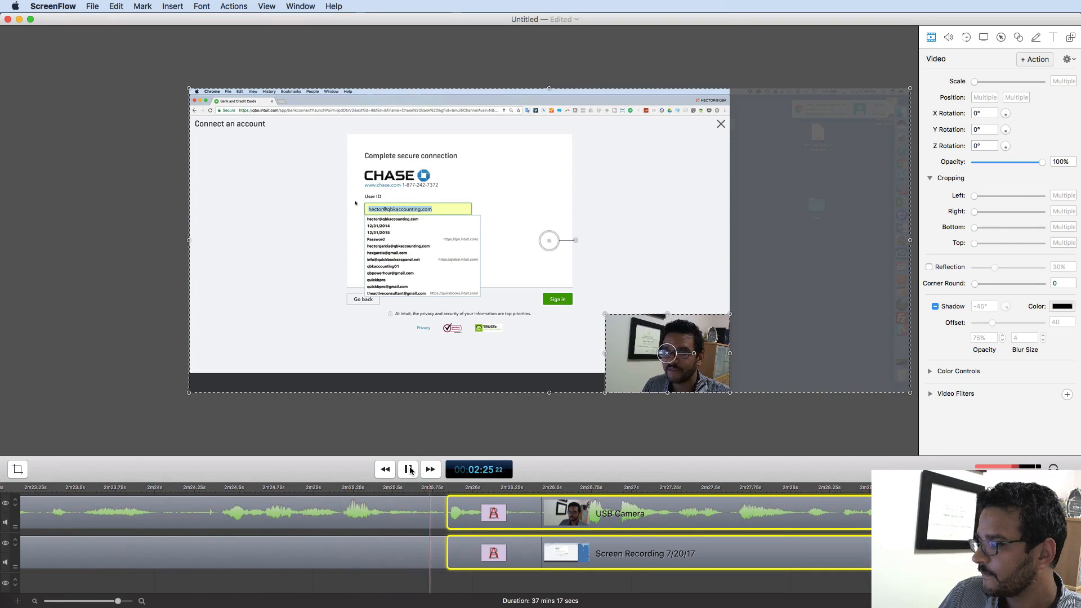
{"action": "left_click", "coordinate": [409, 470]}
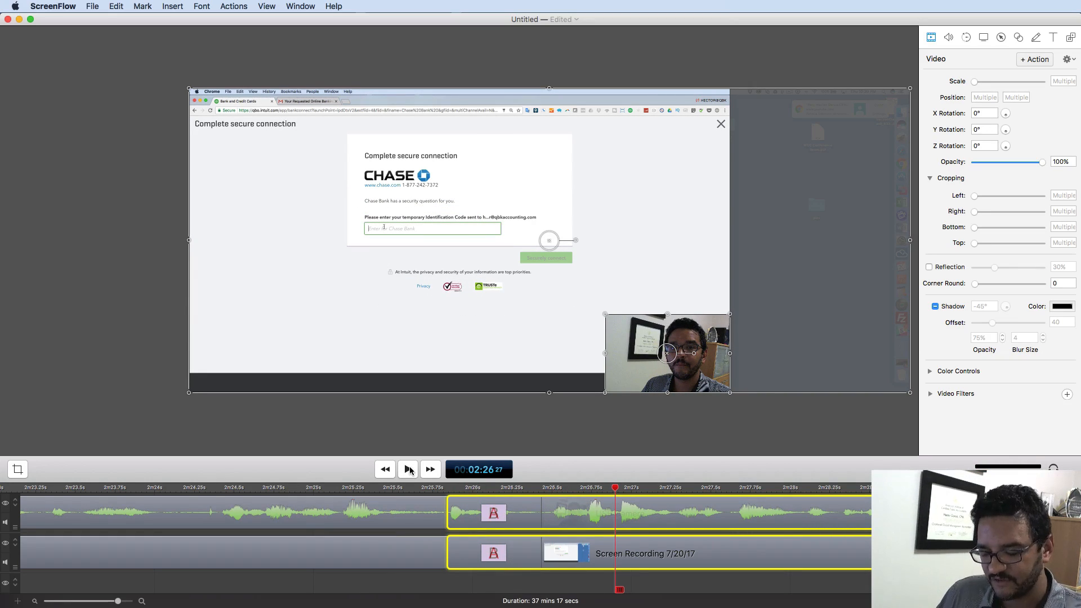
{"action": "key", "text": "super+minus"}
{"action": "key", "text": "super+minus"}
{"action": "key", "text": "super+minus"}
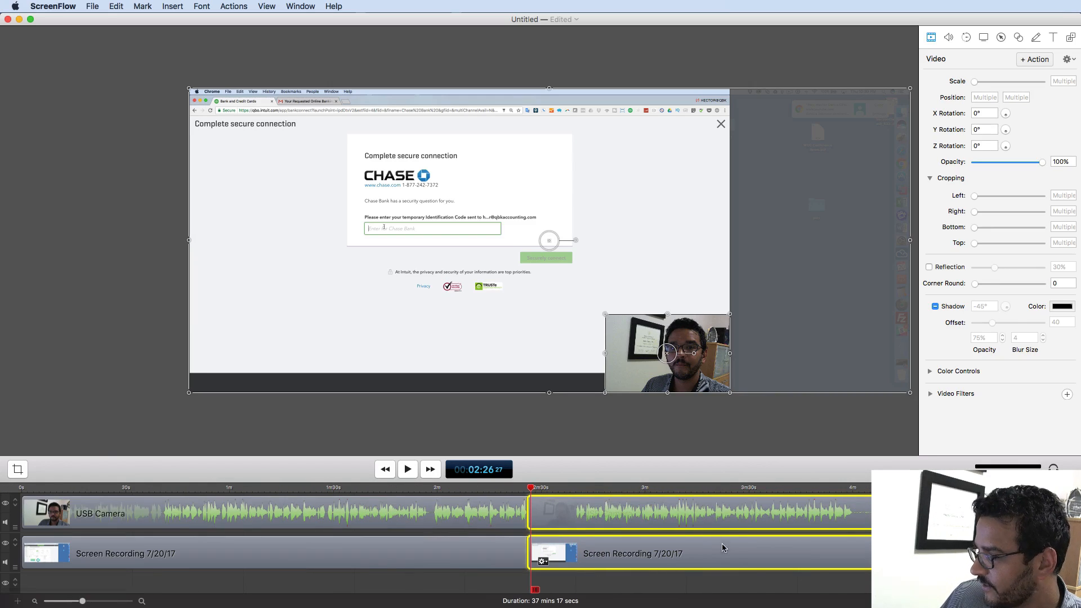
- Locate the start of the bank-connection loading wait just before 4:00
{"action": "left_click", "coordinate": [706, 488]}
{"action": "left_click_drag", "start_coordinate": [714, 487], "coordinate": [829, 488]}
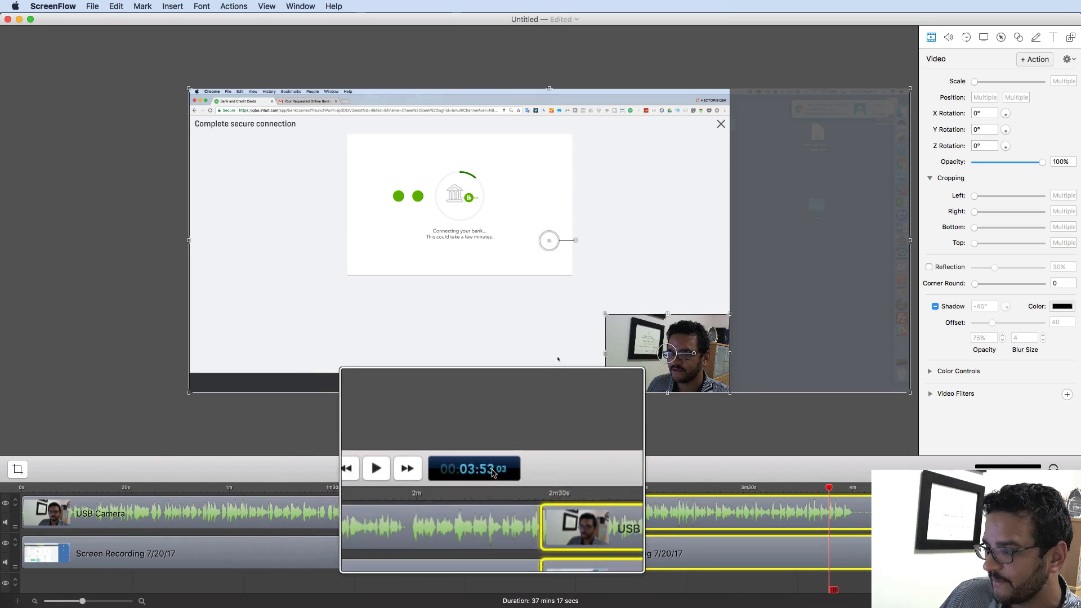
{"action": "left_click_drag", "start_coordinate": [831, 488], "coordinate": [851, 488]}
{"action": "key", "text": "super+plus"}
{"action": "key", "text": "super+plus"}
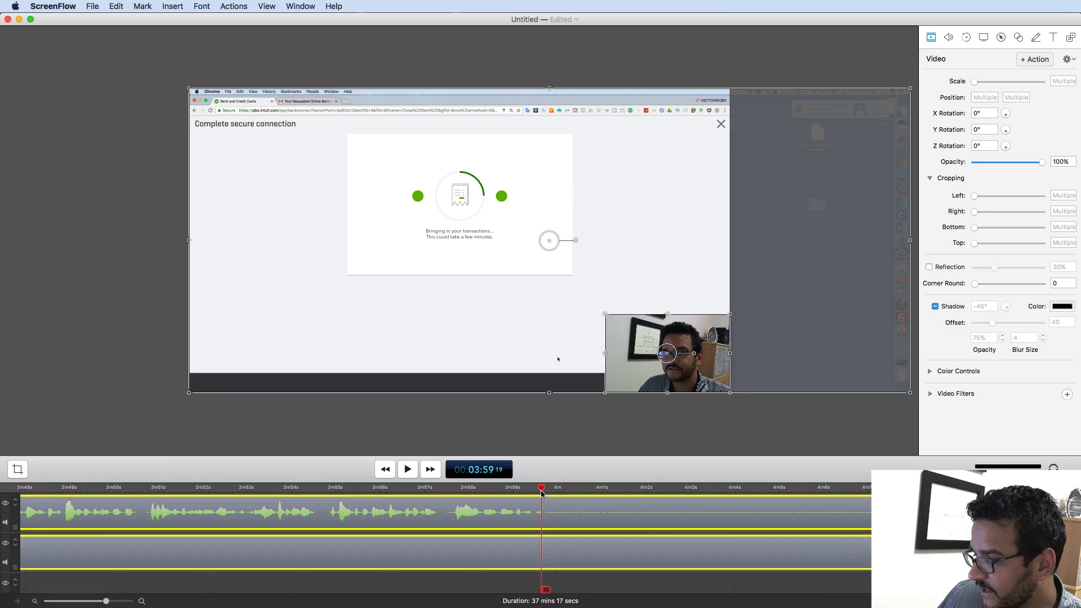
{"action": "left_click_drag", "start_coordinate": [542, 490], "coordinate": [552, 490]}
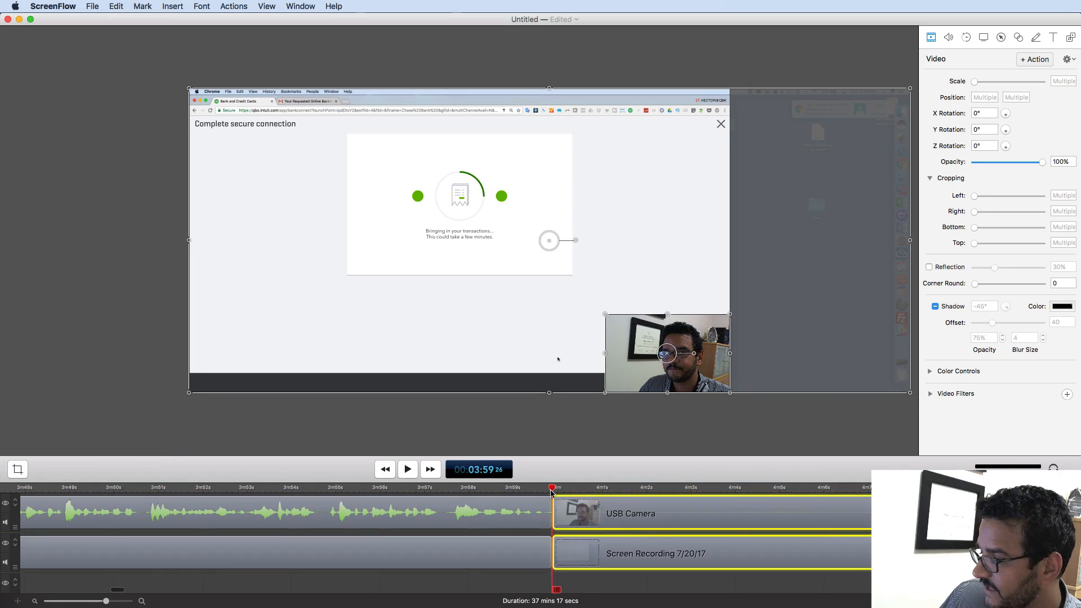
{"action": "scroll", "coordinate": [630, 507], "scroll_direction": "right", "scroll_amount": 10}
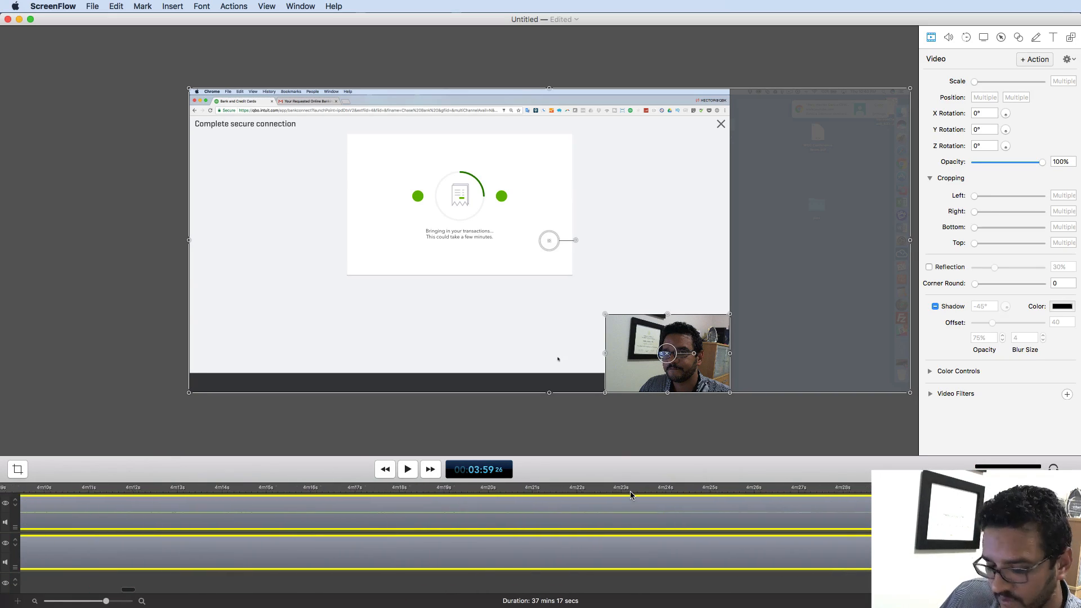
- Split both clips at 4:31 where the Banking page appears
{"action": "key", "text": "super+minus"}
{"action": "left_click", "coordinate": [648, 489]}
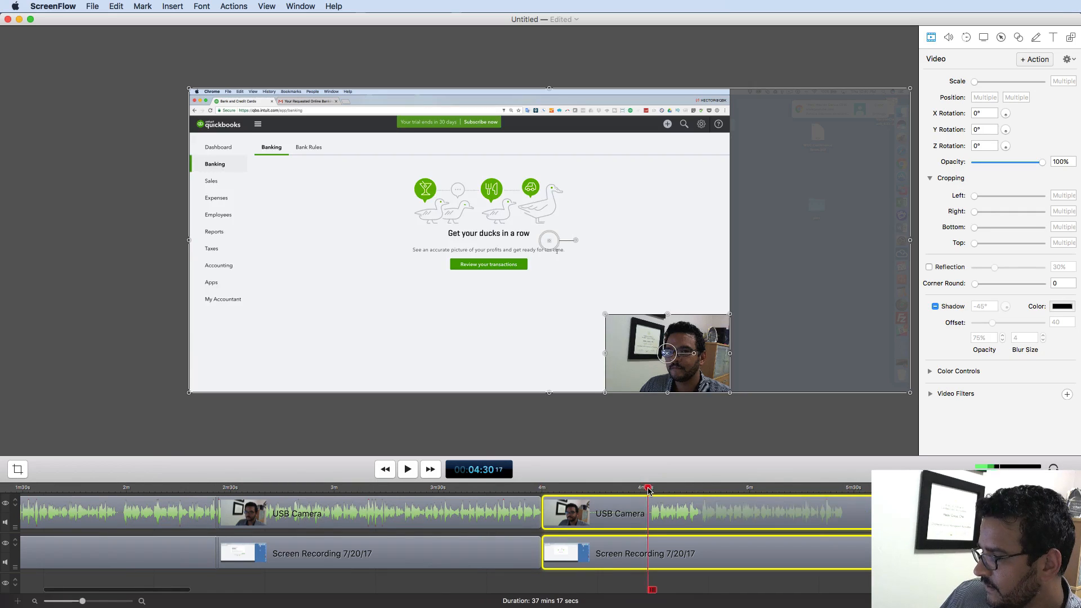
{"action": "key", "text": "super+equal"}
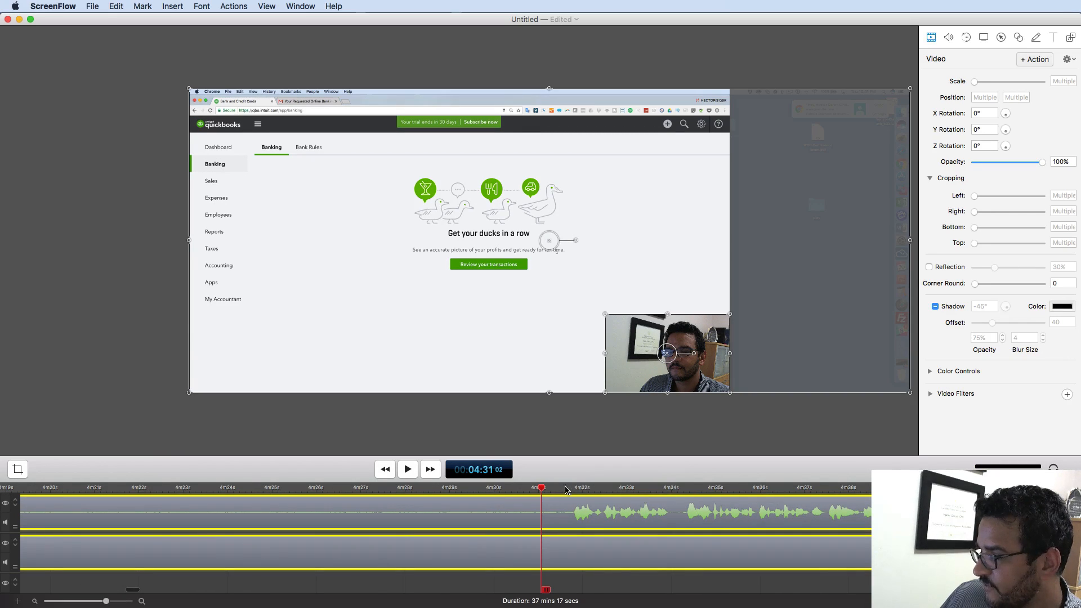
{"action": "mouse_move", "coordinate": [542, 487]}
{"action": "left_mouse_down"}
{"action": "mouse_move", "coordinate": [575, 490]}
{"action": "mouse_move", "coordinate": [542, 492]}
{"action": "left_mouse_up"}
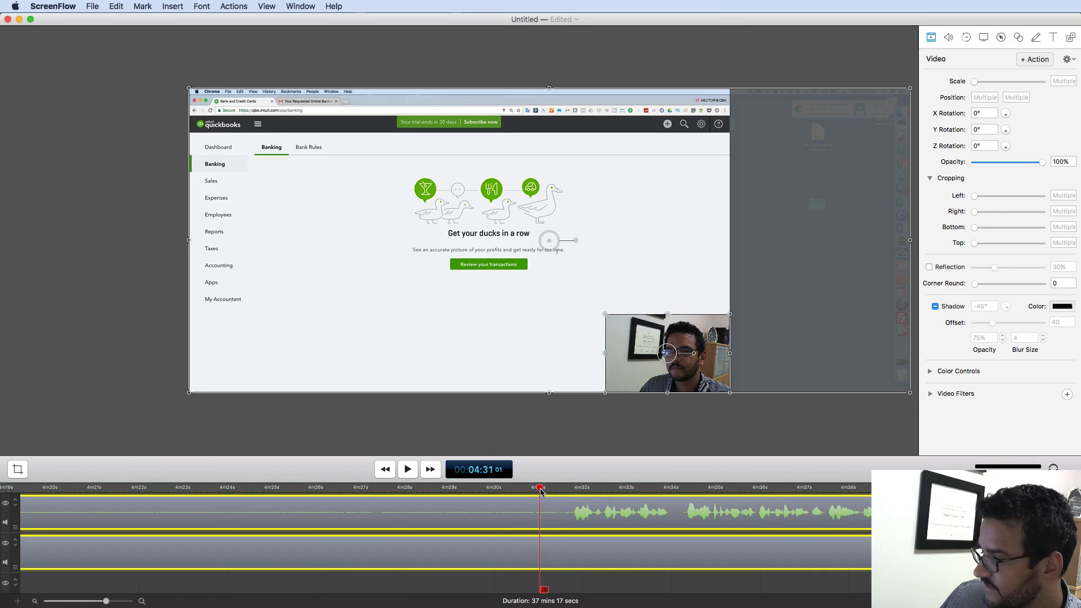
{"action": "key", "text": "t"}
{"action": "key", "text": "super+minus"}
{"action": "key", "text": "super+minus"}
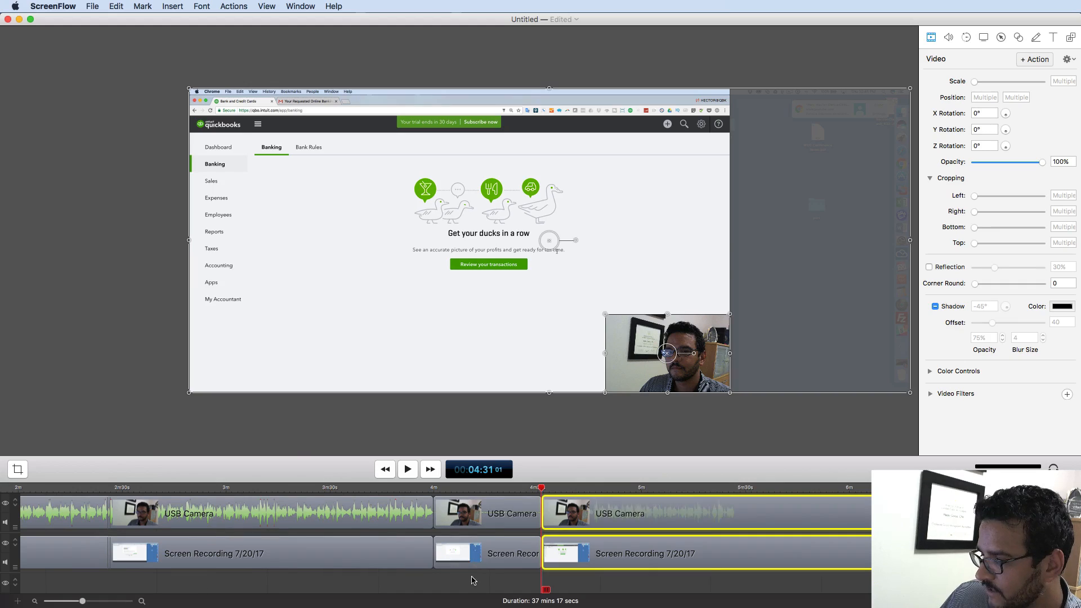
- Delete the loading section clips and slide the later clips left to close the gap
{"action": "left_click_drag", "start_coordinate": [472, 580], "coordinate": [746, 566]}
{"action": "key", "text": "Delete"}
{"action": "key", "text": "super+plus"}
{"action": "key", "text": "super+plus"}
{"action": "key", "text": "super+minus"}
{"action": "left_click_drag", "start_coordinate": [871, 516], "coordinate": [487, 514]}
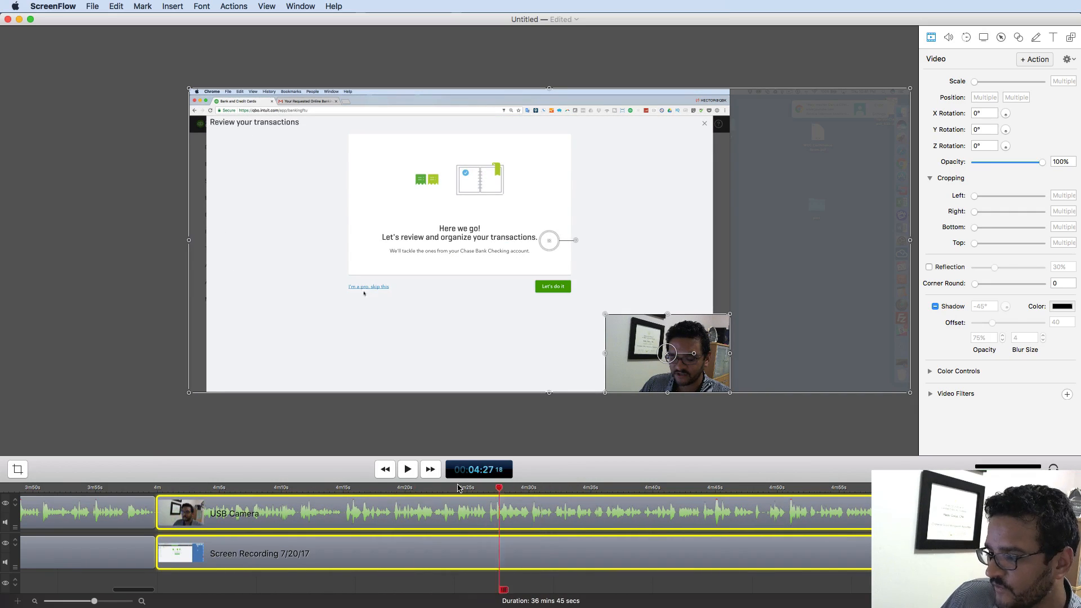
{"action": "left_click", "coordinate": [155, 488]}
{"action": "key", "text": "super+plus"}
{"action": "key", "text": "super+plus"}
{"action": "key", "text": "super+plus"}
{"action": "key", "text": "super+plus"}
{"action": "key", "text": "super+plus"}
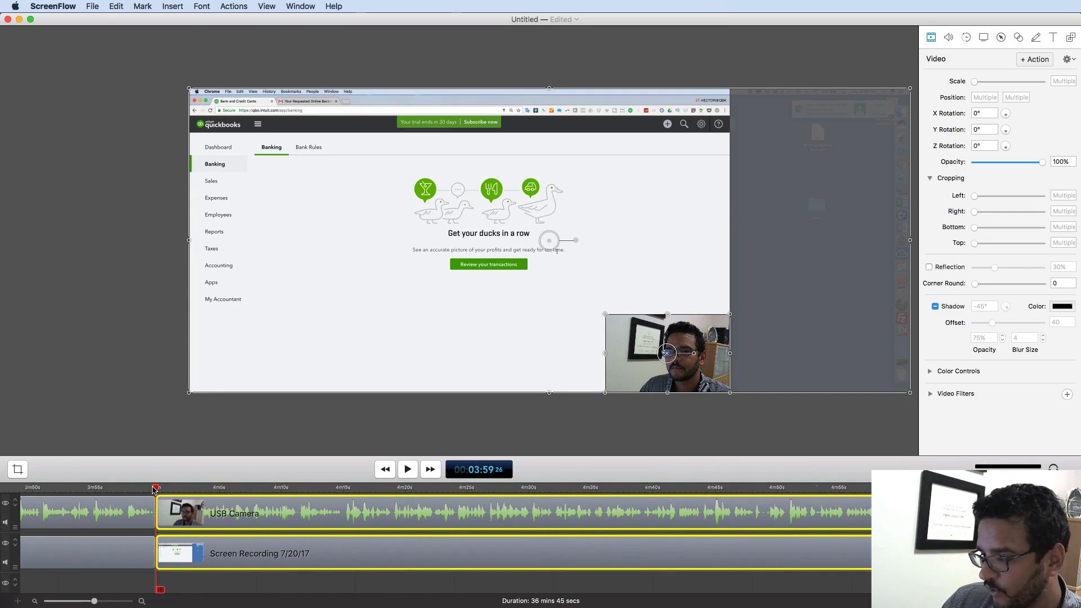
{"action": "key", "text": "super+minus"}
{"action": "key", "text": "super+minus"}
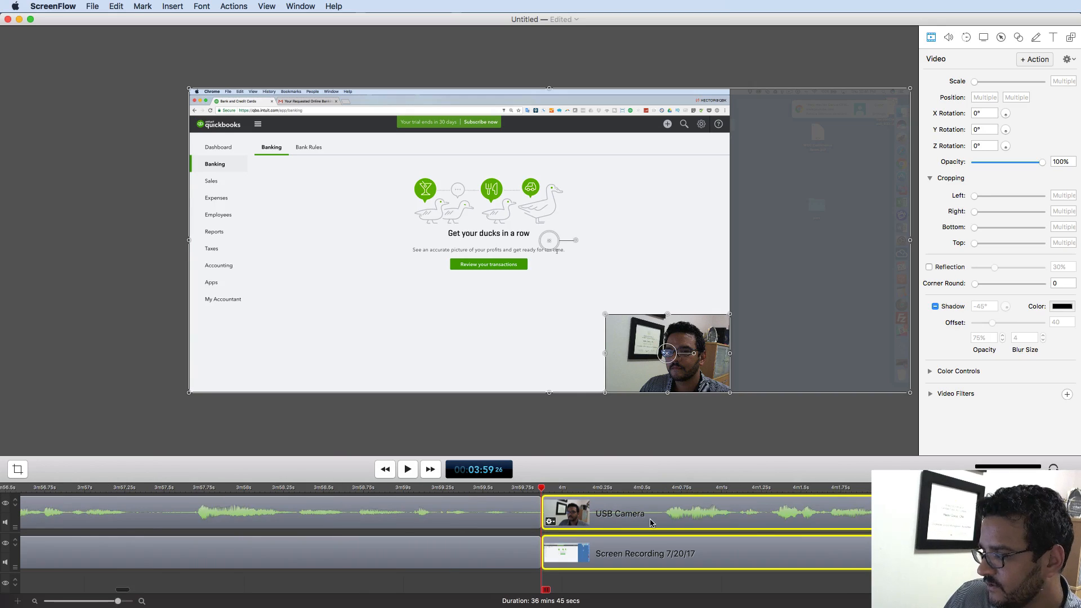
{"action": "left_click_drag", "start_coordinate": [650, 521], "coordinate": [596, 523]}
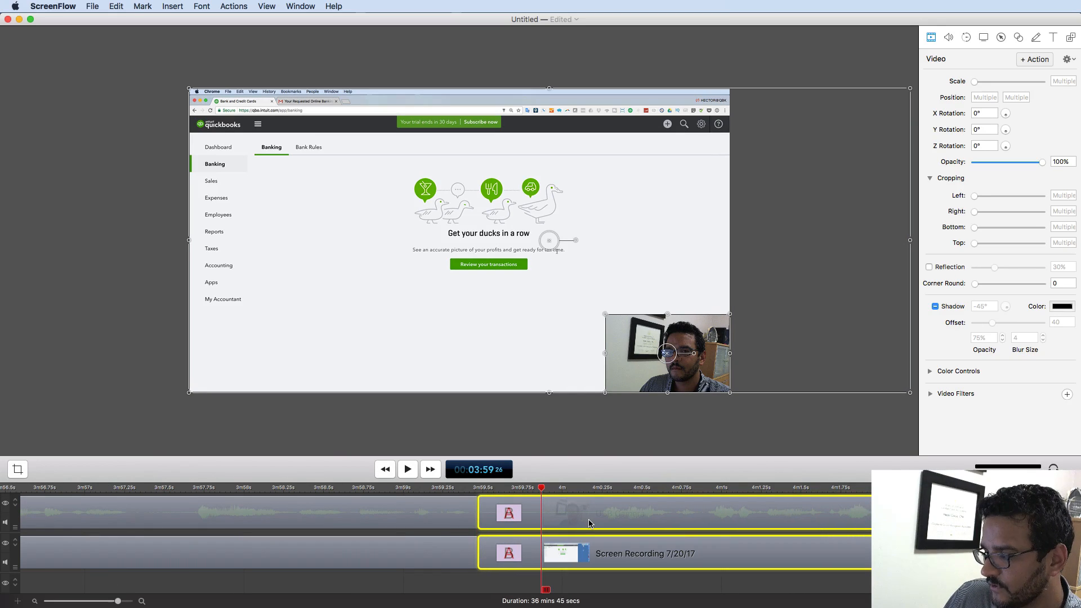
{"action": "key", "text": "super+minus"}
{"action": "key", "text": "super+minus"}
{"action": "key", "text": "super+minus"}
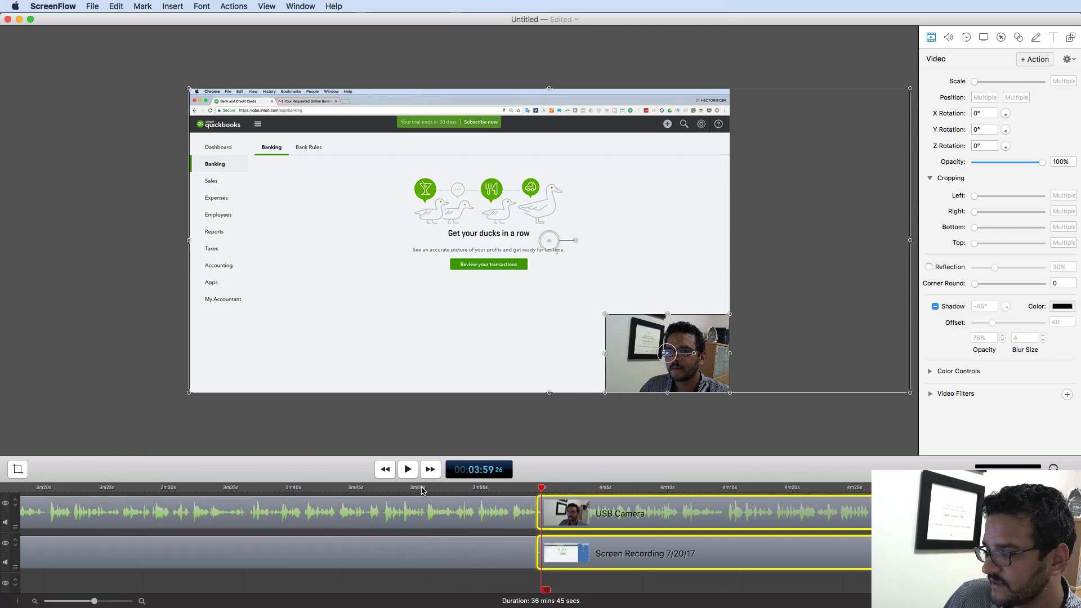
- Preview the new cut from 3:50, then scrub ahead to 10:21 and 25:55
{"action": "left_click", "coordinate": [423, 489]}
{"action": "left_click", "coordinate": [408, 469]}
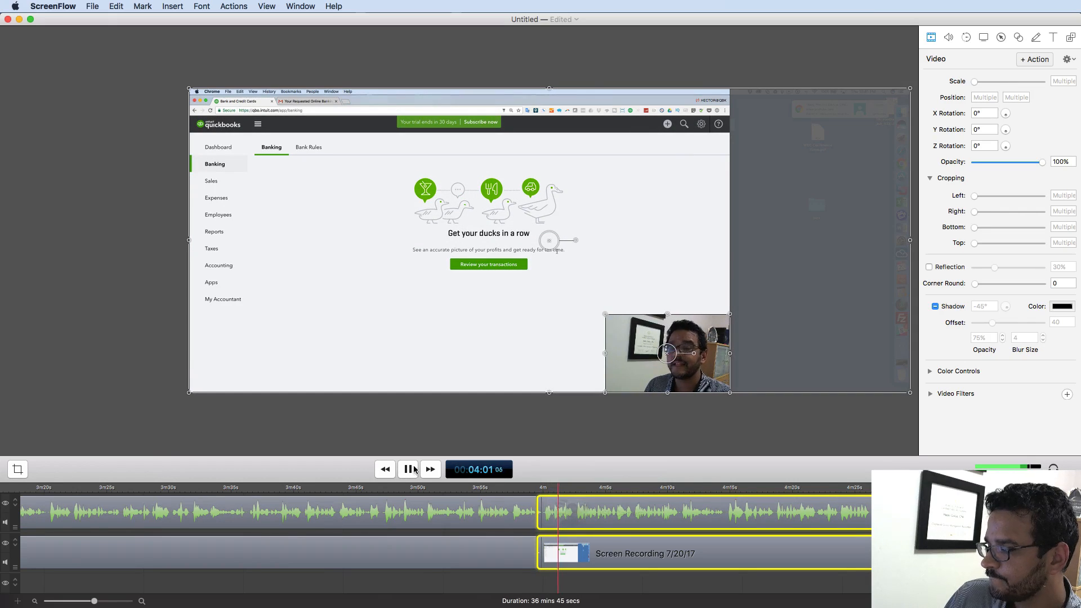
{"action": "left_click", "coordinate": [414, 470]}
{"action": "key", "text": "super+minus"}
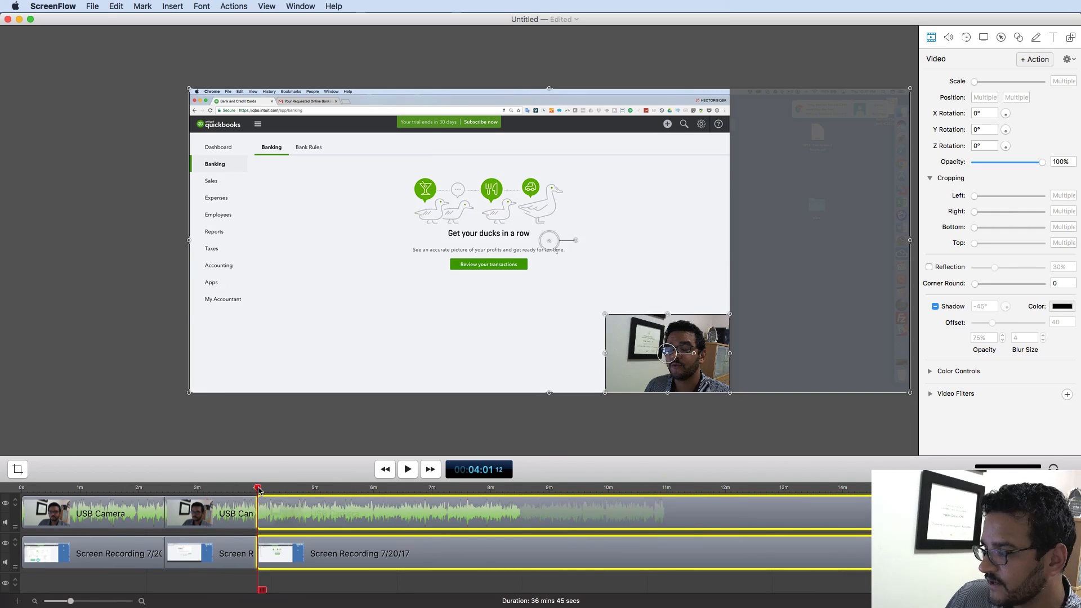
{"action": "left_click_drag", "start_coordinate": [257, 488], "coordinate": [629, 501]}
{"action": "key", "text": "super+minus"}
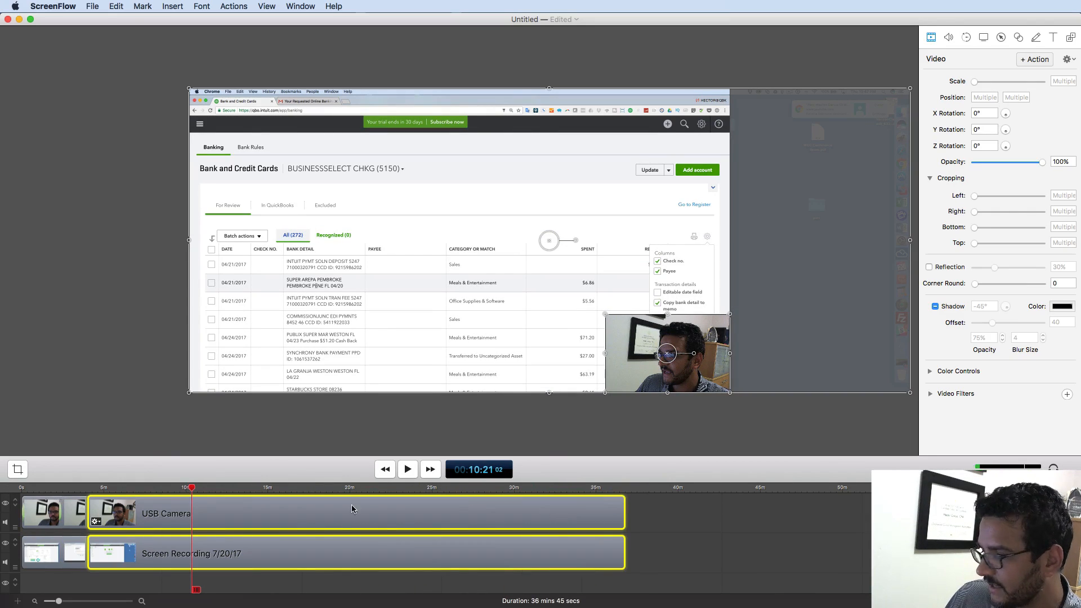
{"action": "left_click_drag", "start_coordinate": [187, 491], "coordinate": [618, 495]}
- Trim the ending pieces near 36:23 from both tracks, leaving a 36 mins 38 secs project
{"action": "key", "text": "super+plus"}
{"action": "key", "text": "super+plus"}
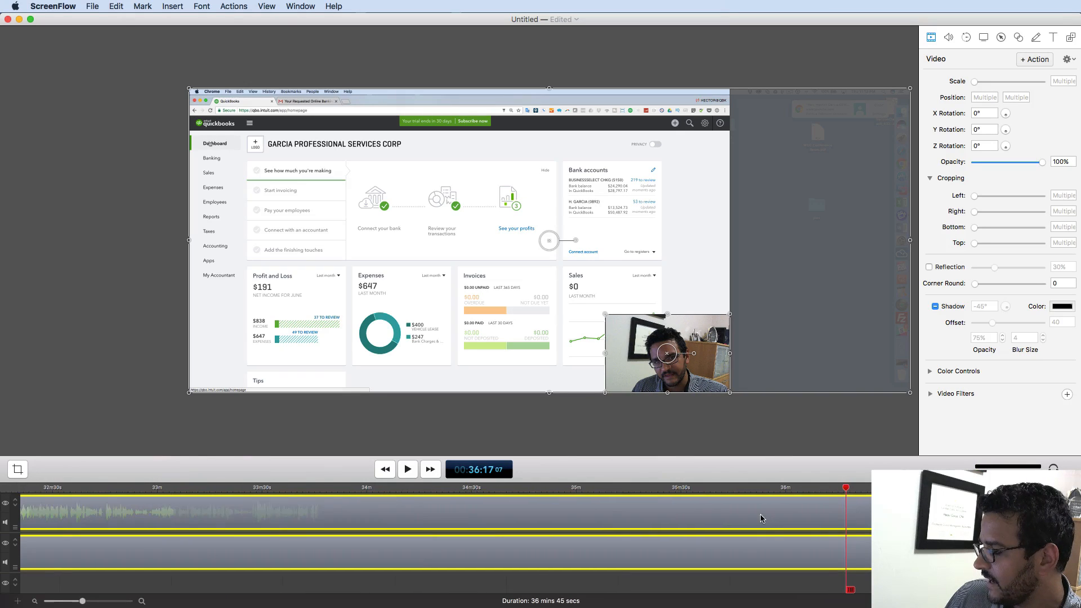
{"action": "left_click_drag", "start_coordinate": [850, 488], "coordinate": [871, 489]}
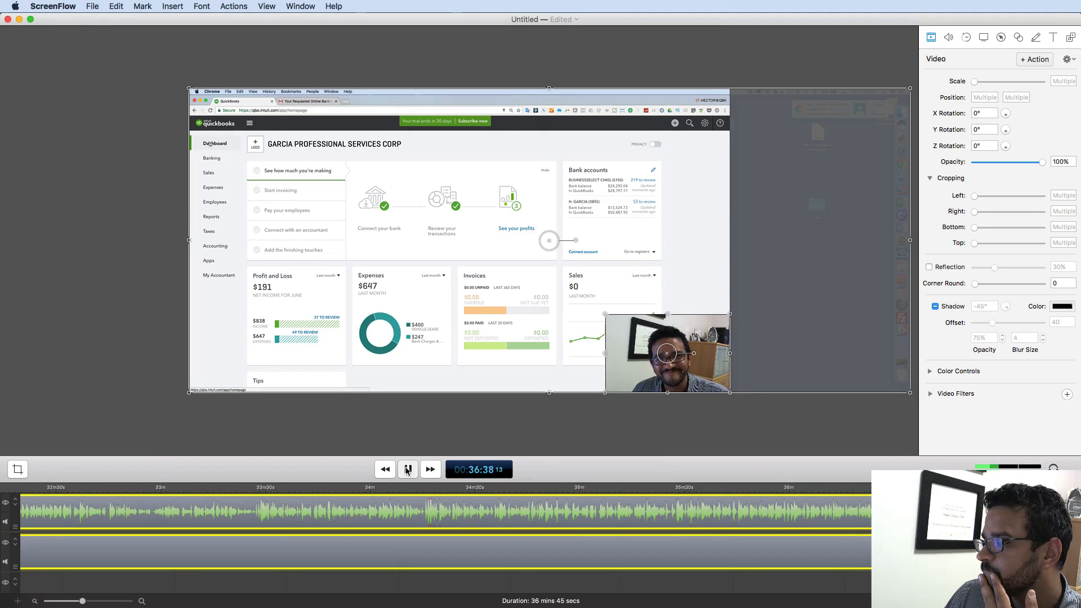
{"action": "left_click", "coordinate": [703, 451]}
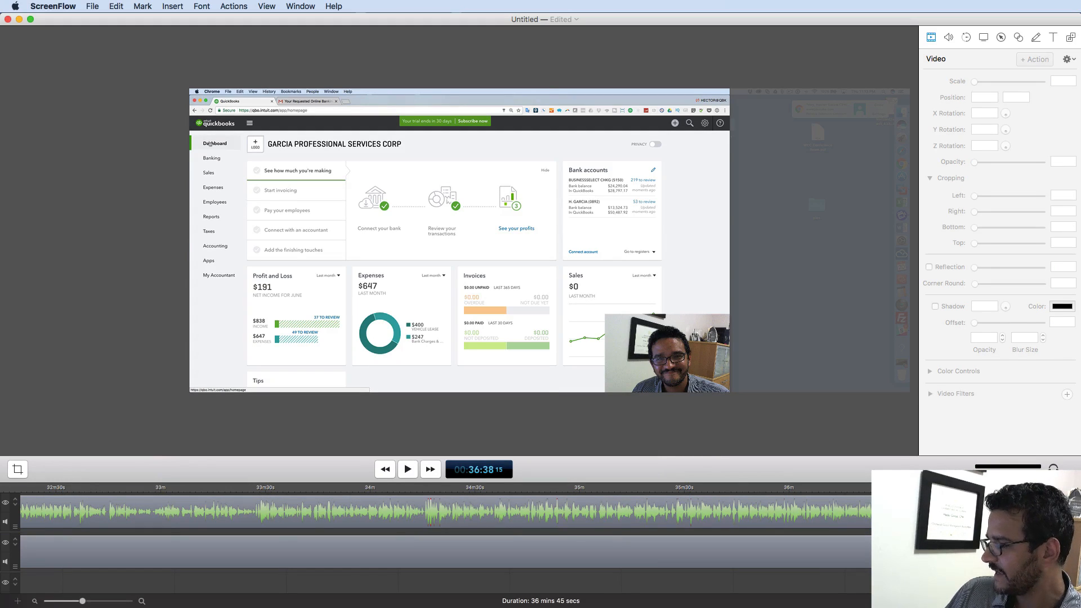
{"action": "key", "text": "super+a"}
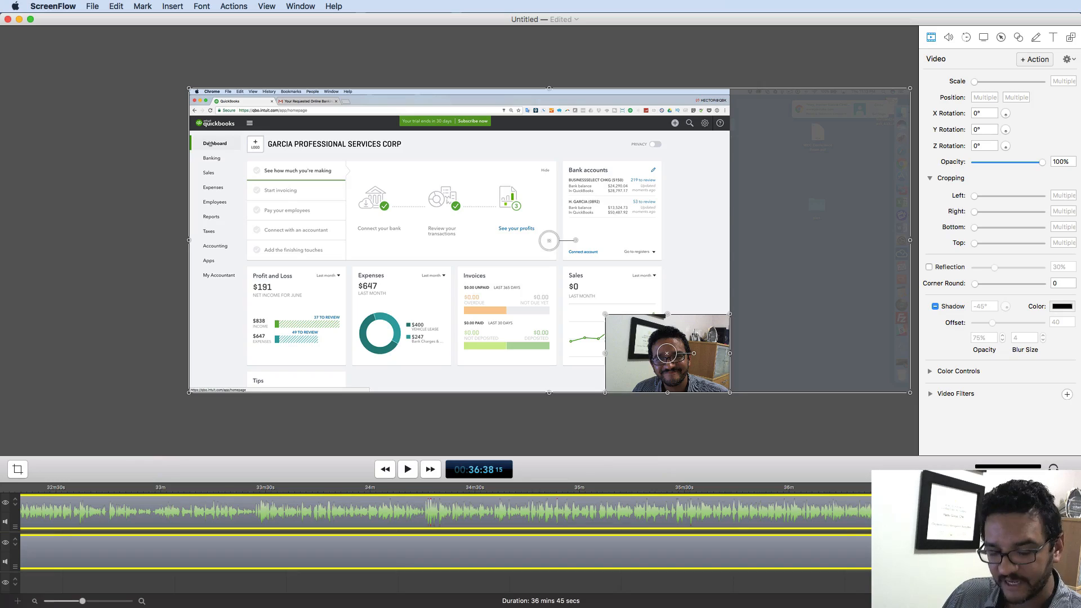
{"action": "key", "text": "super+shift+a"}
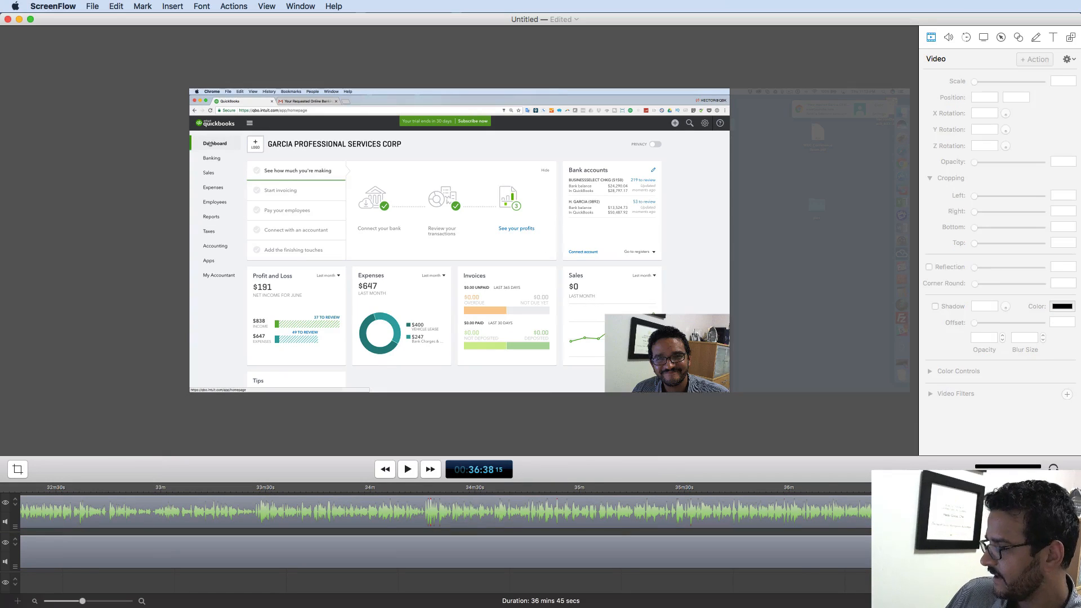
{"action": "key", "text": "super+a"}
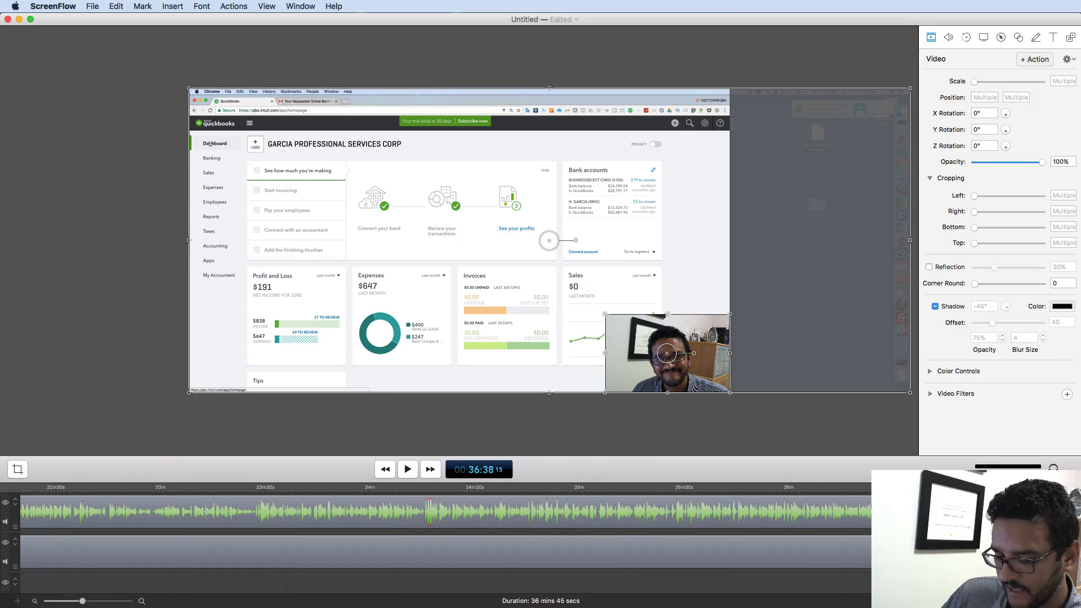
{"action": "key", "text": "Delete"}
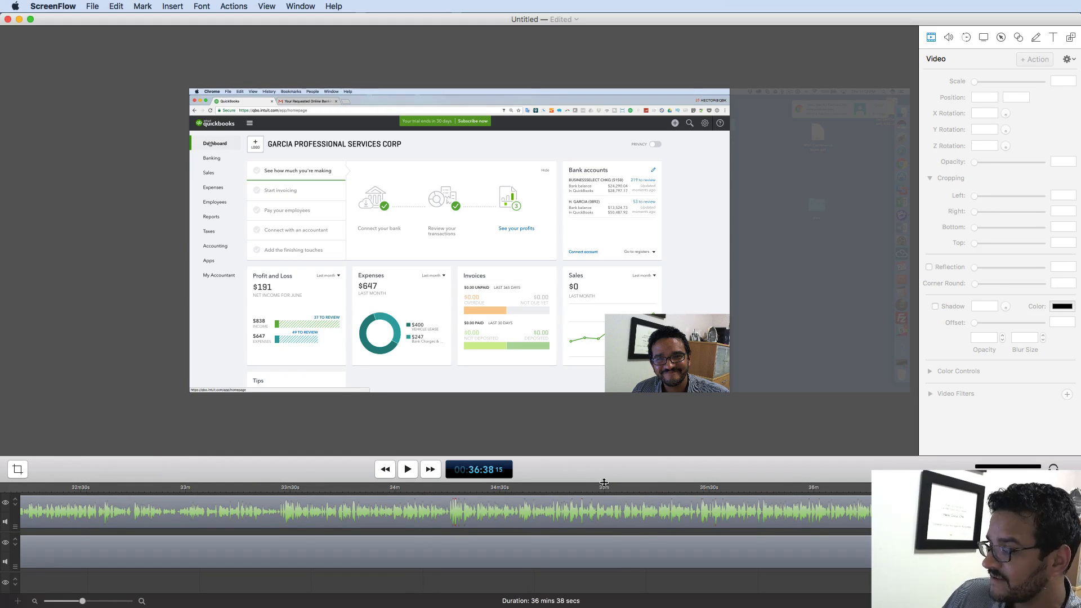
{"action": "left_click_drag", "start_coordinate": [604, 482], "coordinate": [603, 397]}
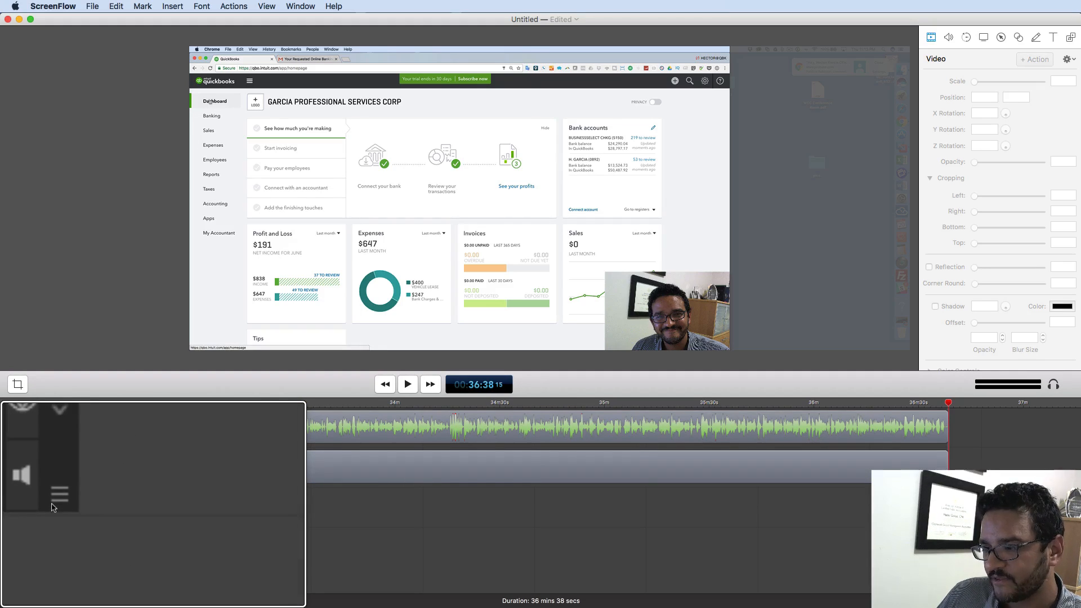
- Drag the empty bottom track to the top and zoom out to fit all 36:38
{"action": "left_click_drag", "start_coordinate": [15, 528], "coordinate": [21, 446]}
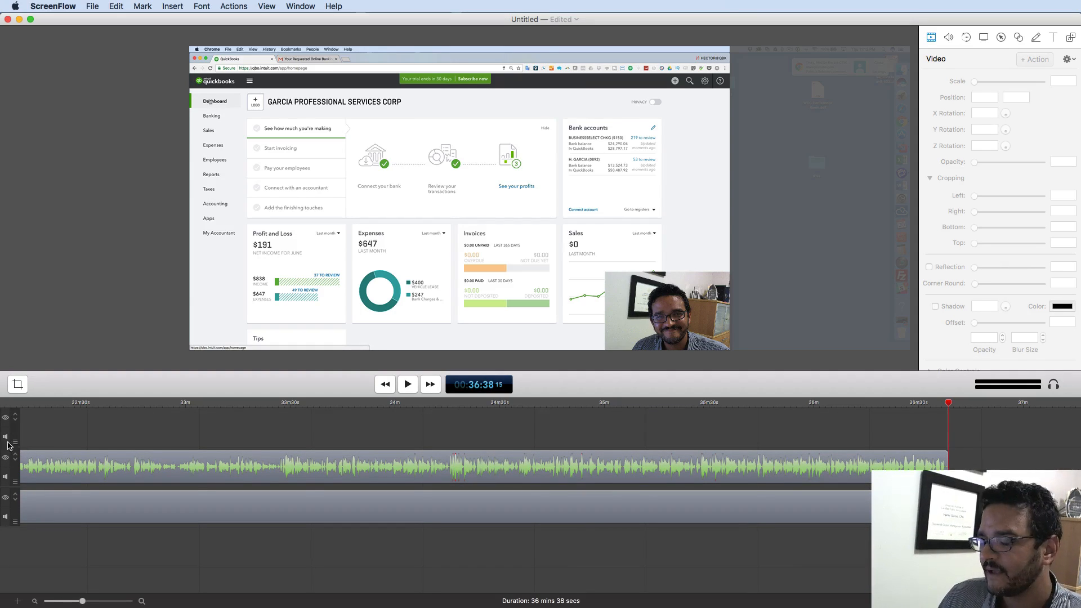
{"action": "key", "text": "super+minus"}
{"action": "key", "text": "super+minus"}
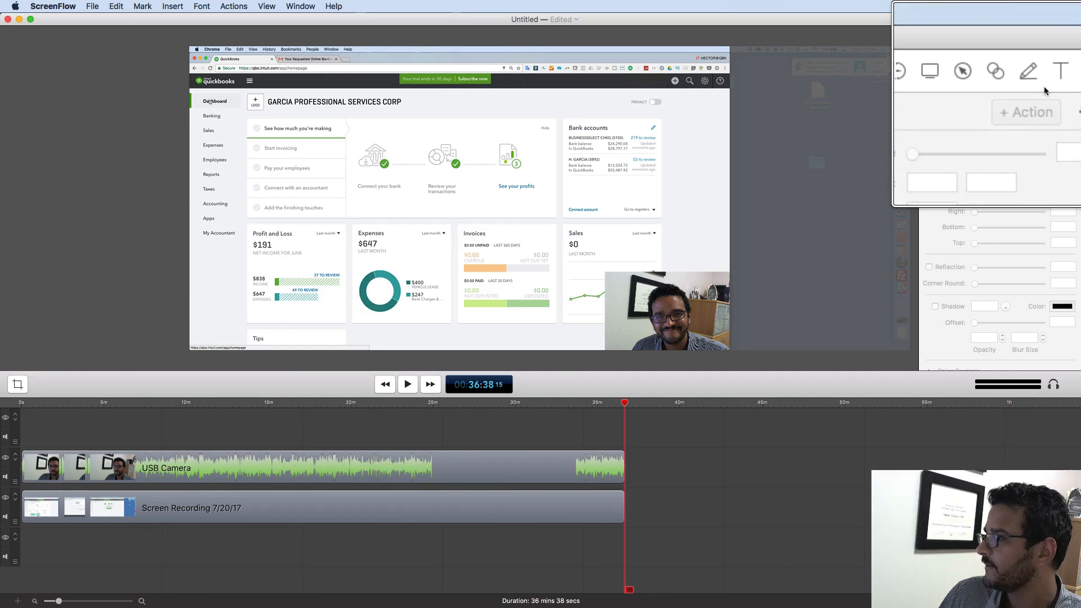
- Add a new Text title clip from the Text inspector and pick it out on the timeline
{"action": "left_click", "coordinate": [1052, 74]}
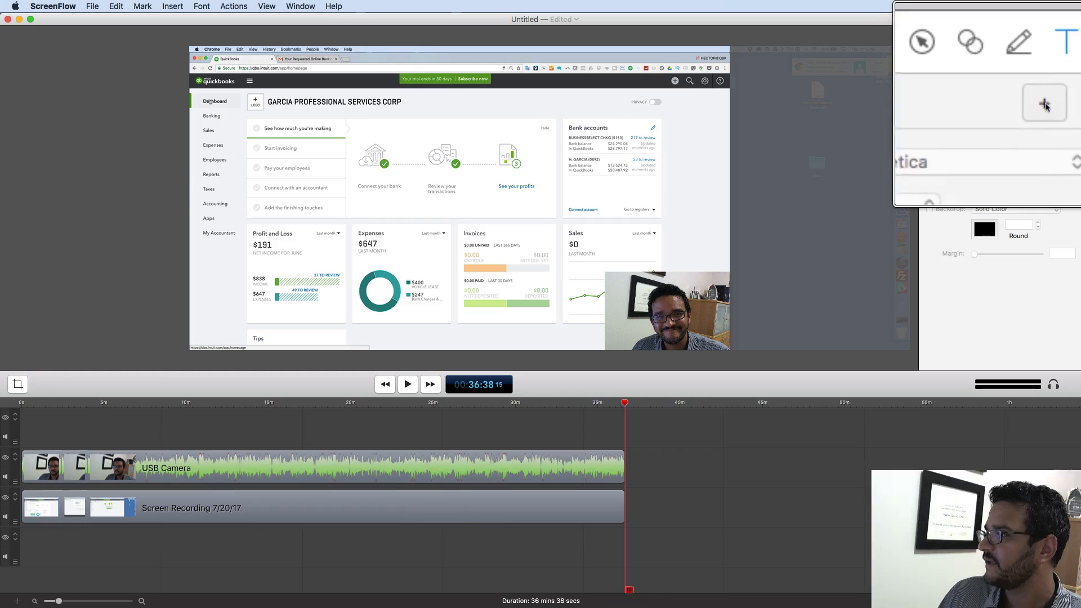
{"action": "left_click", "coordinate": [1045, 59]}
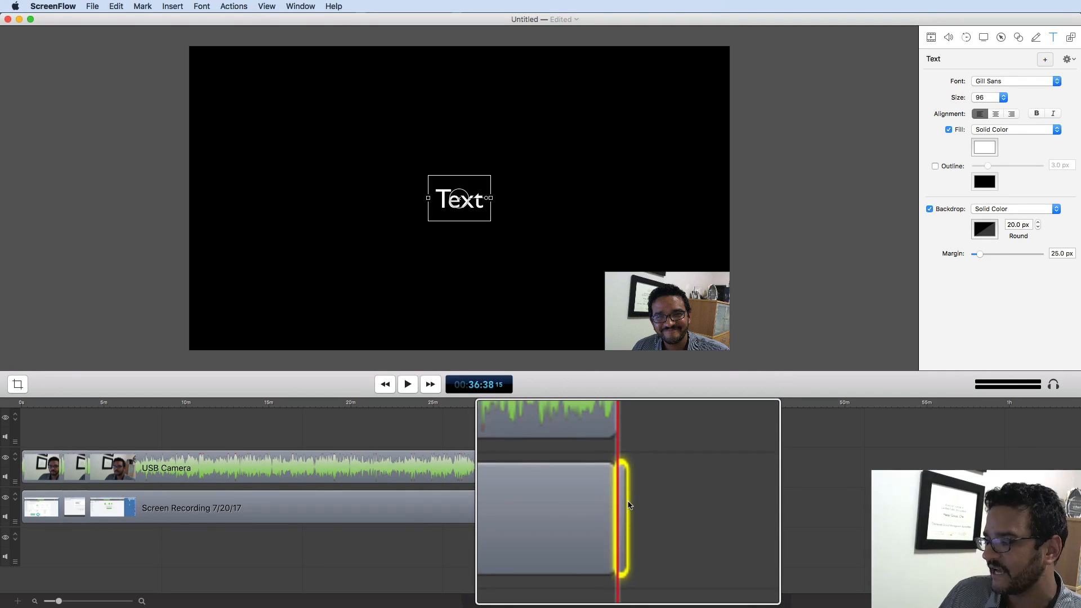
{"action": "left_click_drag", "start_coordinate": [625, 500], "coordinate": [622, 467]}
{"action": "left_click_drag", "start_coordinate": [640, 505], "coordinate": [626, 500]}
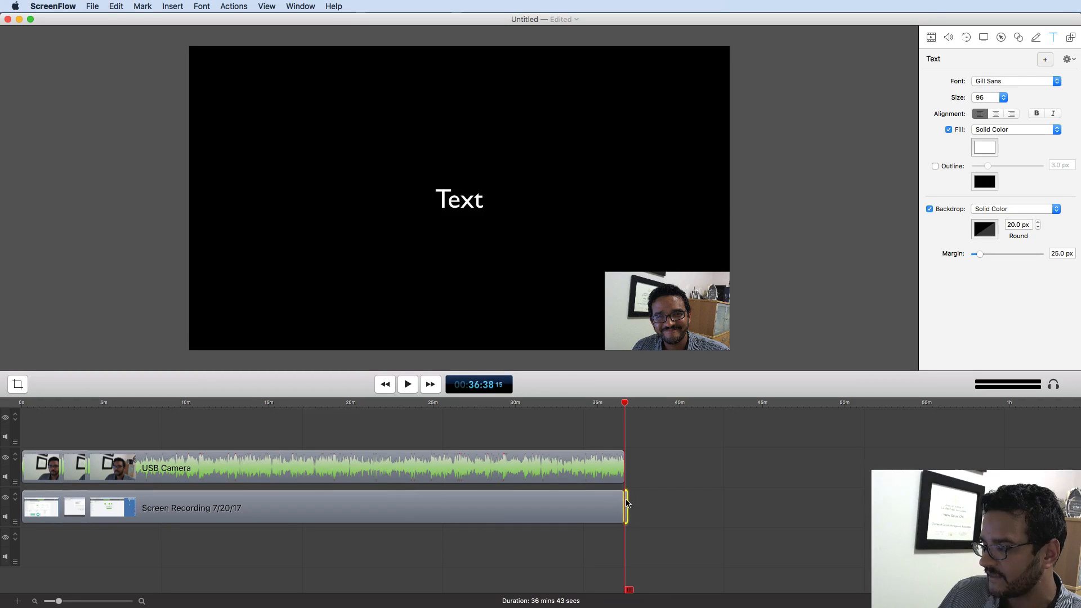
{"action": "left_click", "coordinate": [630, 493]}
- Move the text clip onto the top track and stretch it to start at 0s
{"action": "key", "text": "super+equal"}
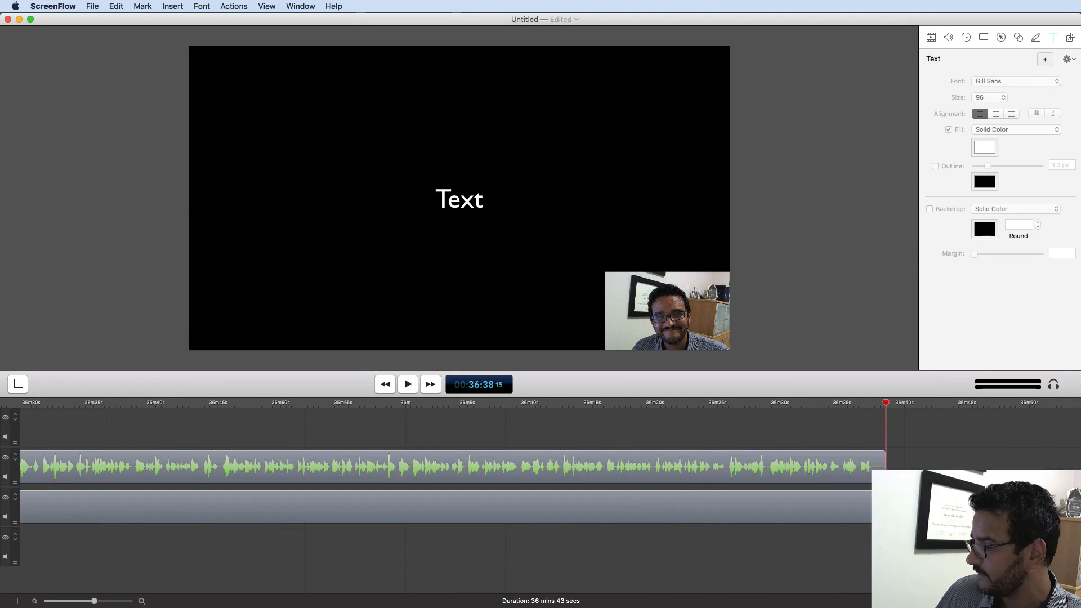
{"action": "left_click_drag", "start_coordinate": [939, 507], "coordinate": [878, 426]}
{"action": "key", "text": "super+minus"}
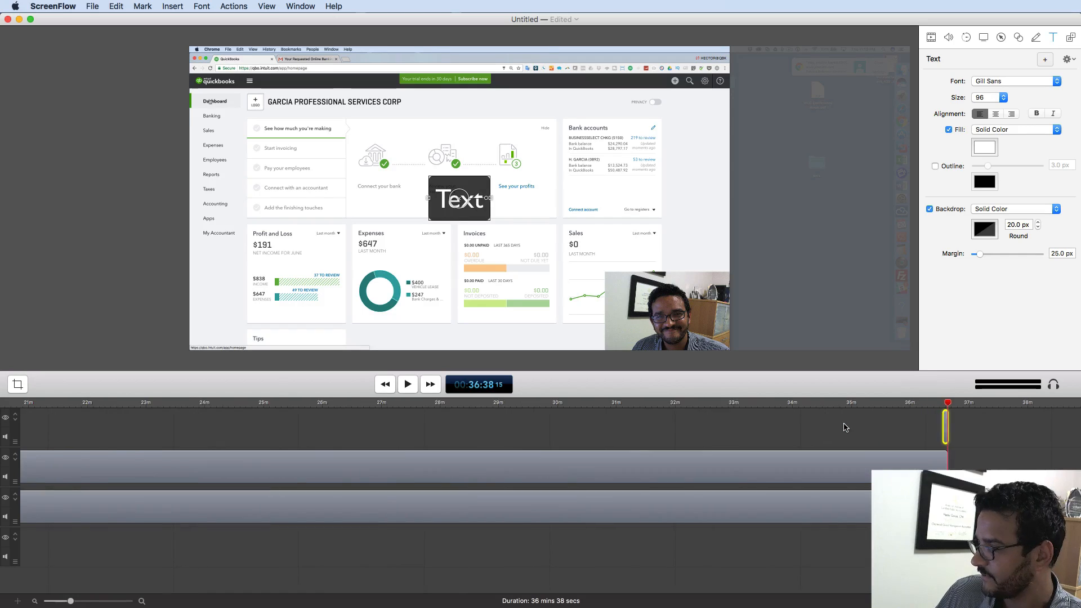
{"action": "key", "text": "super+equal"}
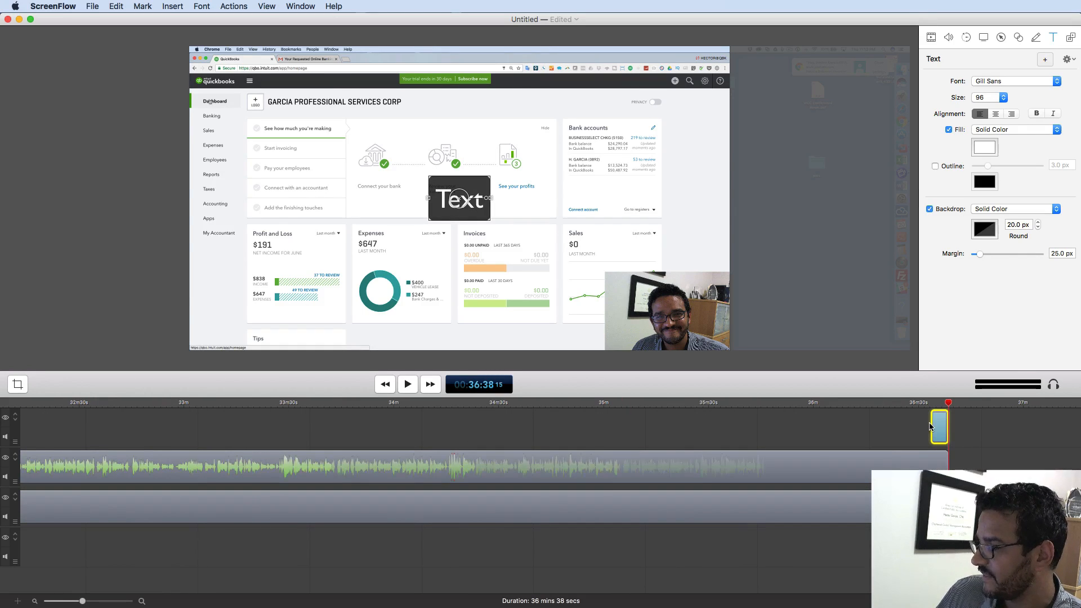
{"action": "left_click_drag", "start_coordinate": [930, 427], "coordinate": [45, 414]}
{"action": "key", "text": "super+minus"}
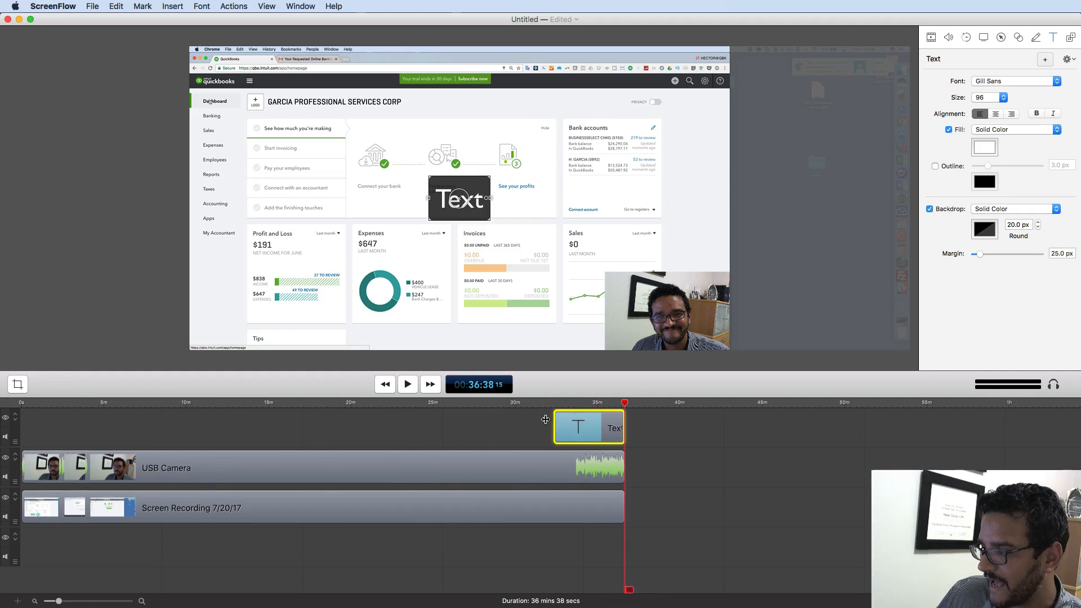
{"action": "left_click_drag", "start_coordinate": [545, 419], "coordinate": [26, 419]}
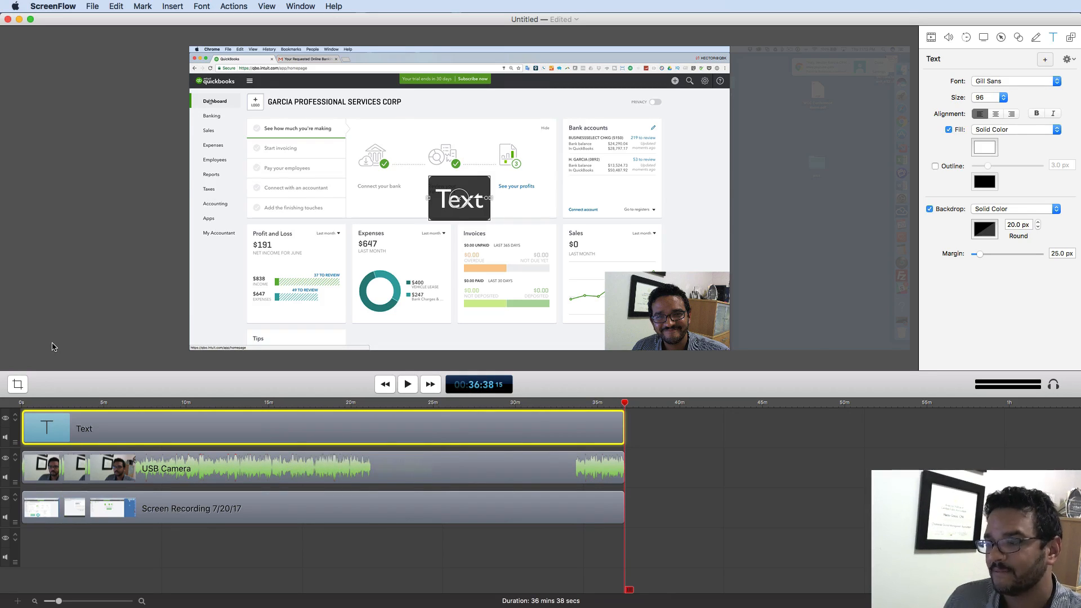
- Replace the 'Text' placeholder with the presenter's e-mail address and set the backdrop margin to 2.8 px
{"action": "double_click", "coordinate": [461, 204]}
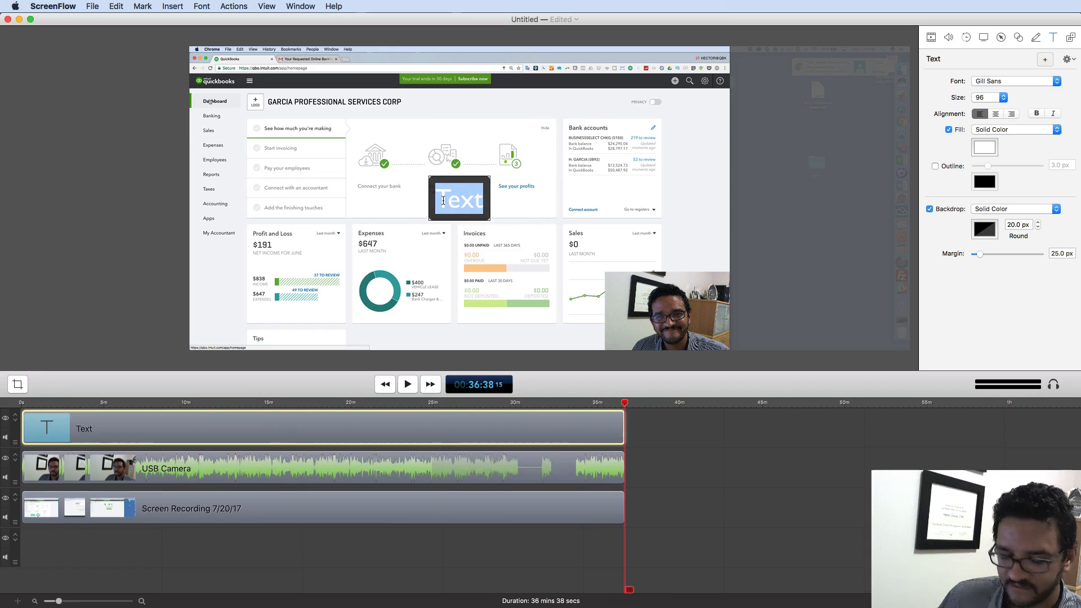
{"action": "type", "text": "HECTOR"}
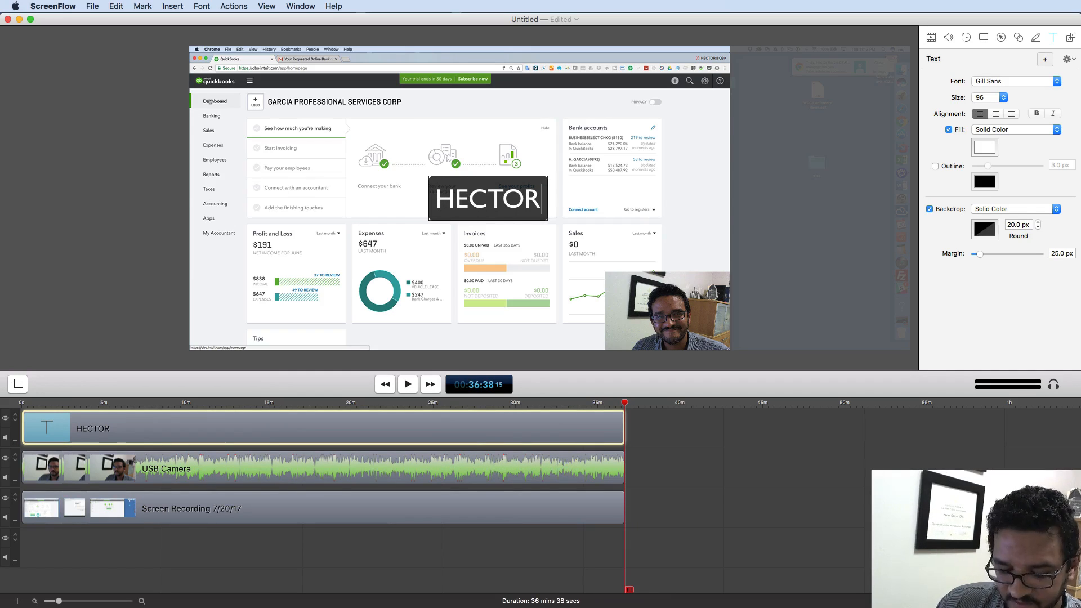
{"action": "key", "text": "BackSpace"}
{"action": "key", "text": "BackSpace"}
{"action": "key", "text": "BackSpace"}
{"action": "key", "text": "BackSpace"}
{"action": "key", "text": "BackSpace"}
{"action": "key", "text": "BackSpace"}
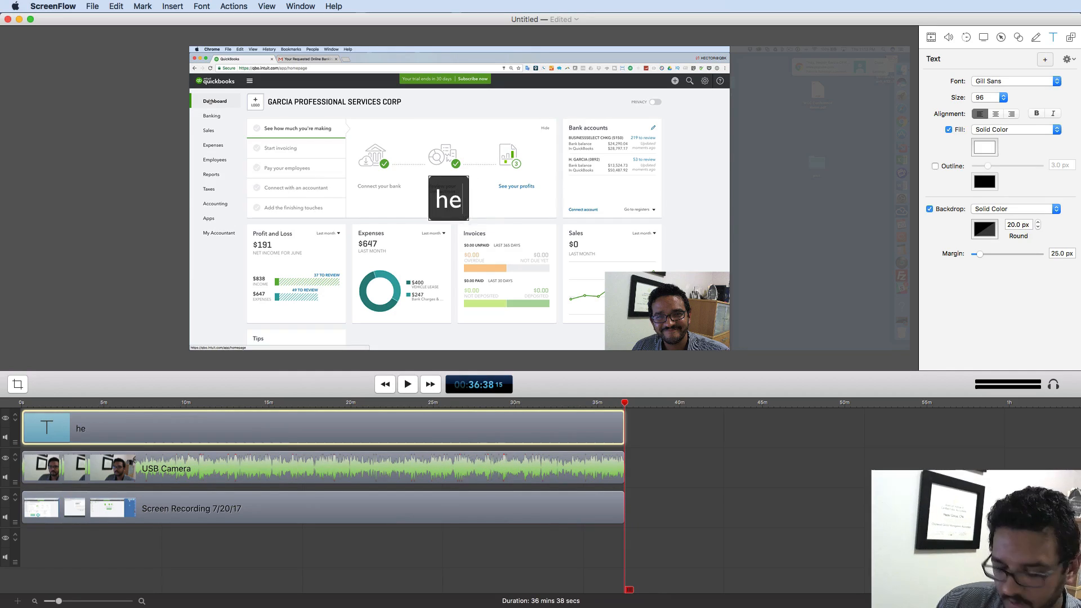
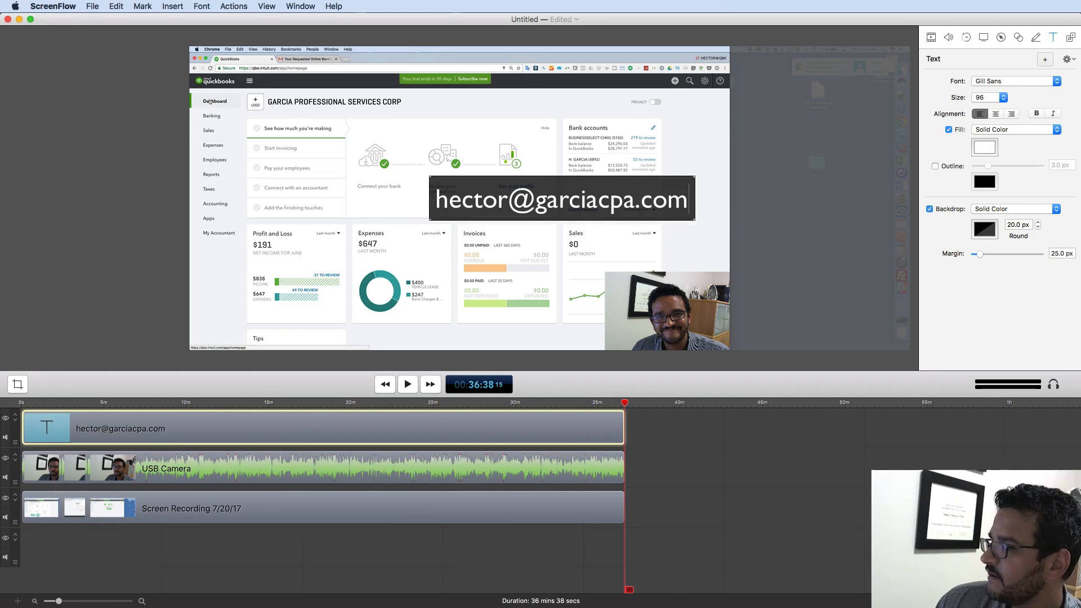
{"action": "key", "text": "Escape"}
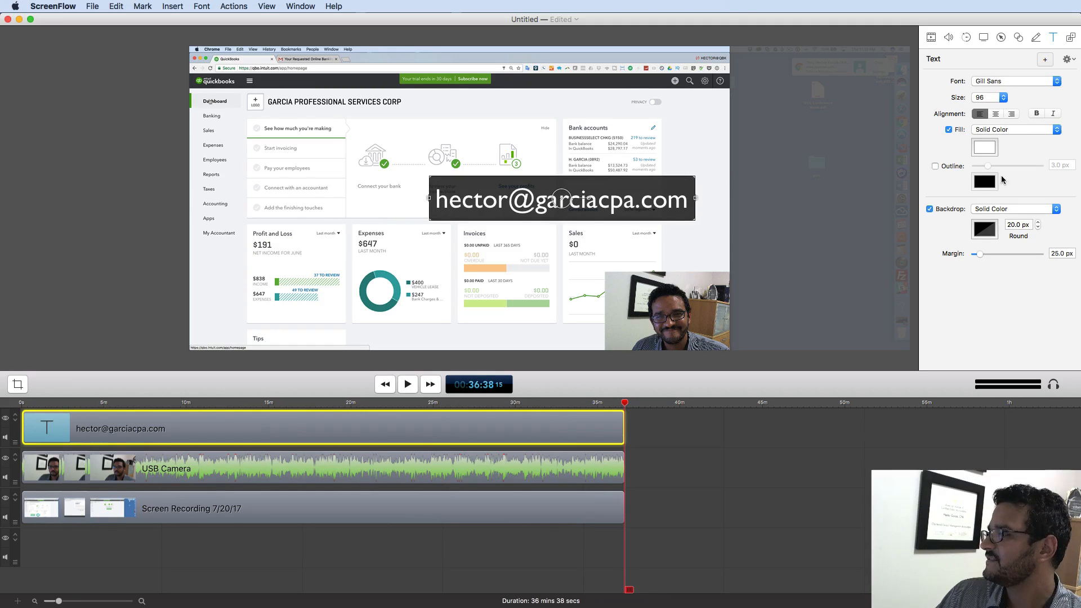
{"action": "left_click_drag", "start_coordinate": [978, 258], "coordinate": [973, 259]}
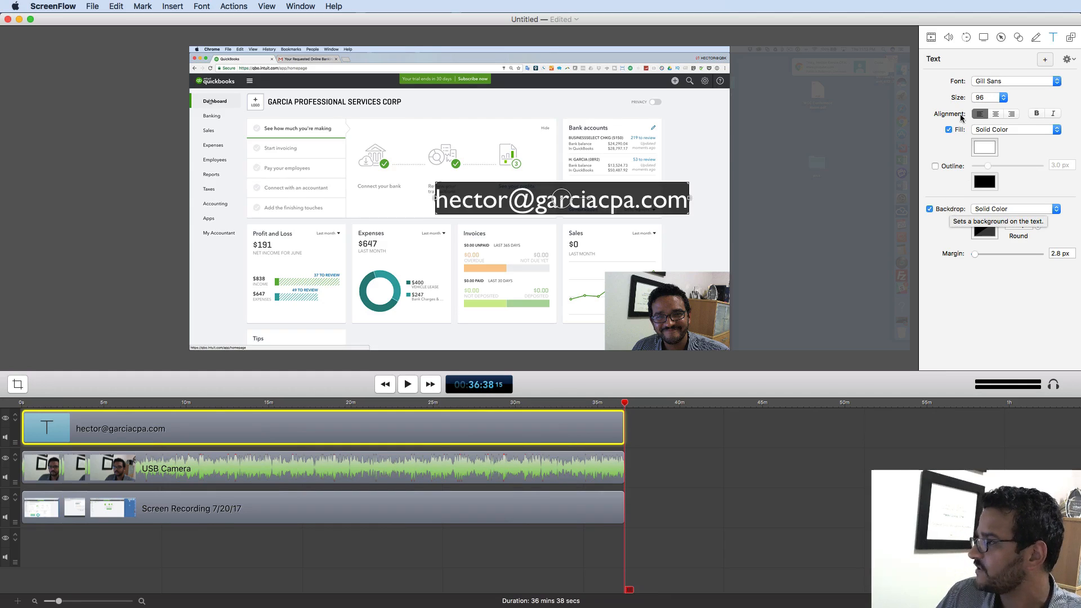
- Make the e-mail caption bold at size 36
{"action": "left_click", "coordinate": [1038, 114]}
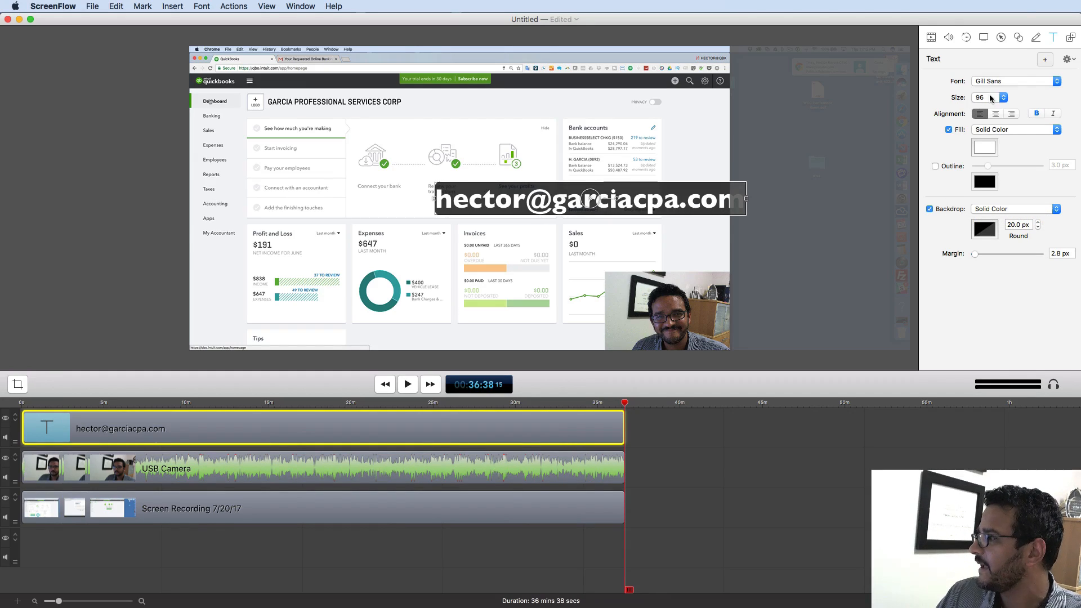
{"action": "left_click", "coordinate": [991, 99]}
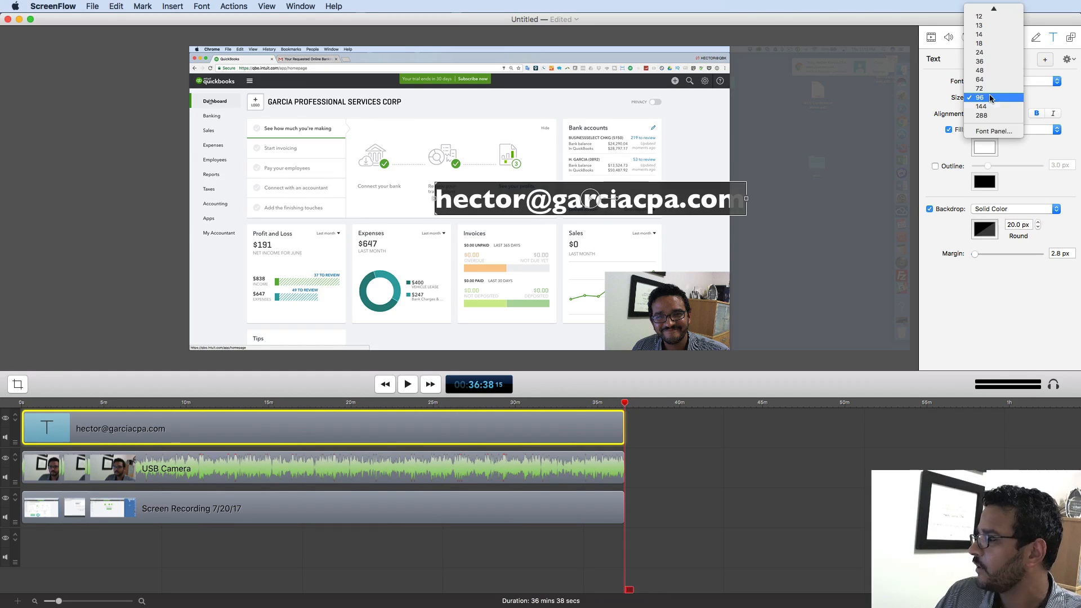
{"action": "left_click", "coordinate": [984, 65]}
- Place the caption under the lower-right webcam, widen its margin to 8.9 px, and raise the webcam slightly
{"action": "left_click", "coordinate": [151, 184]}
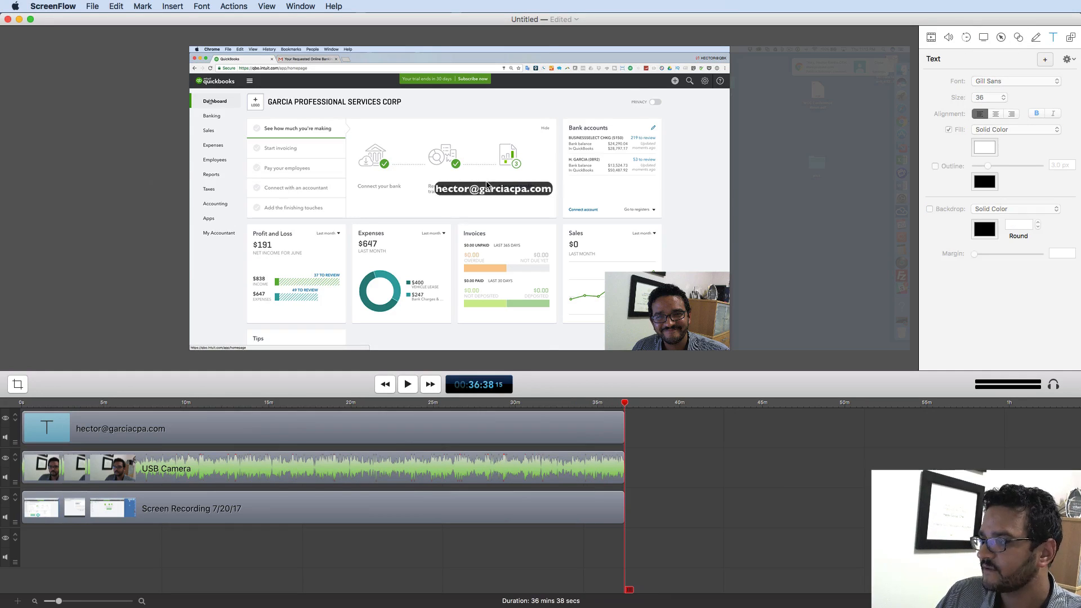
{"action": "left_click_drag", "start_coordinate": [504, 194], "coordinate": [683, 345]}
{"action": "key", "text": "Up"}
{"action": "key", "text": "Up"}
{"action": "key", "text": "Up"}
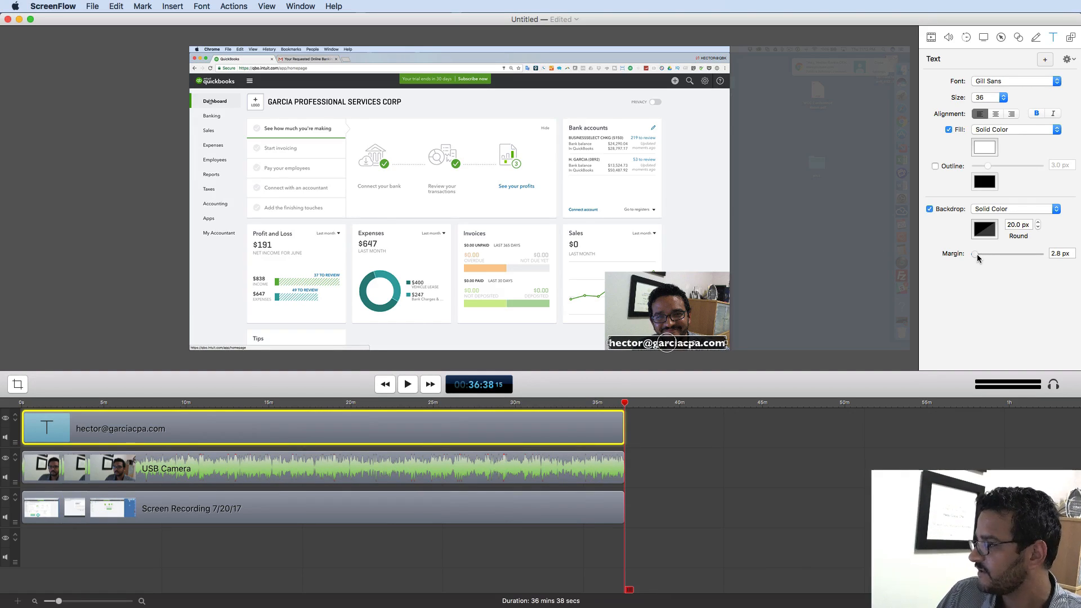
{"action": "mouse_move", "coordinate": [977, 255]}
{"action": "left_mouse_down"}
{"action": "mouse_move", "coordinate": [994, 255]}
{"action": "mouse_move", "coordinate": [979, 257]}
{"action": "left_mouse_up"}
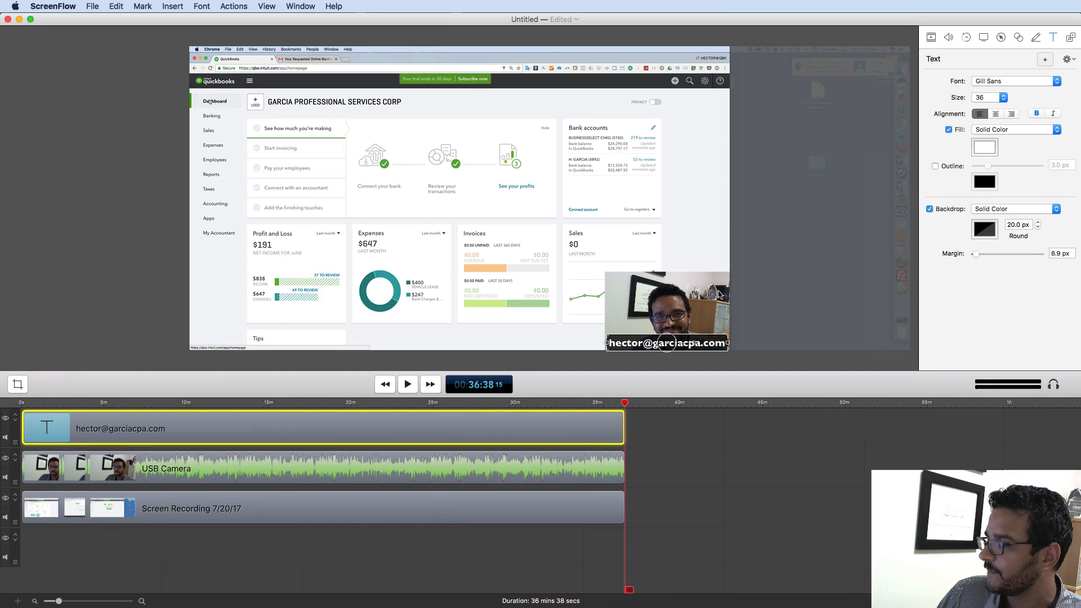
{"action": "left_click_drag", "start_coordinate": [718, 294], "coordinate": [681, 261]}
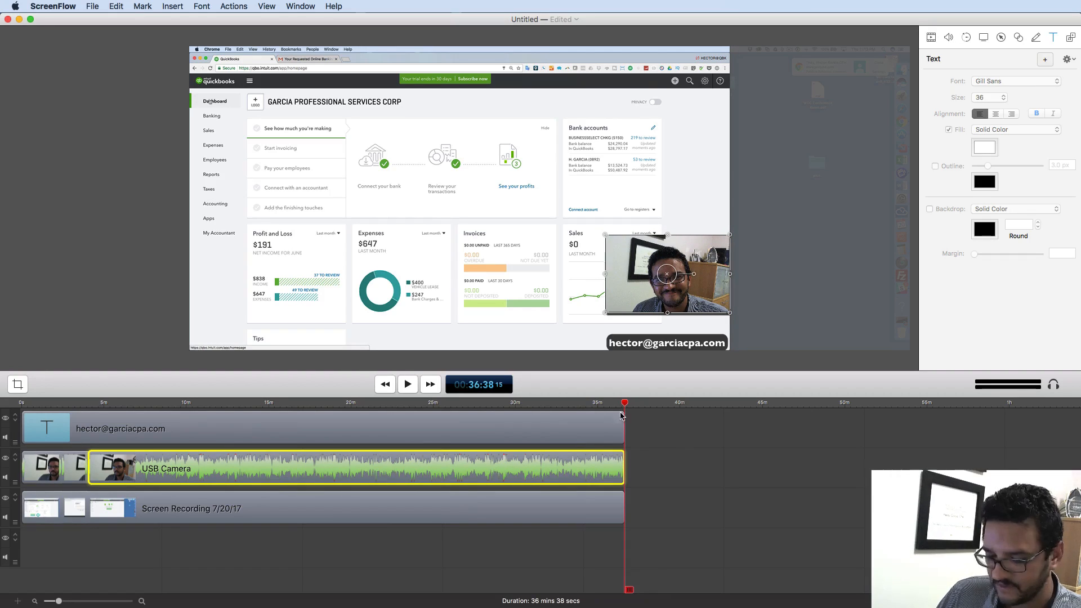
- Select the USB Camera clip pieces and scrub the preview back to the project's start
{"action": "left_click", "coordinate": [688, 450]}
{"action": "left_click_drag", "start_coordinate": [624, 405], "coordinate": [417, 408]}
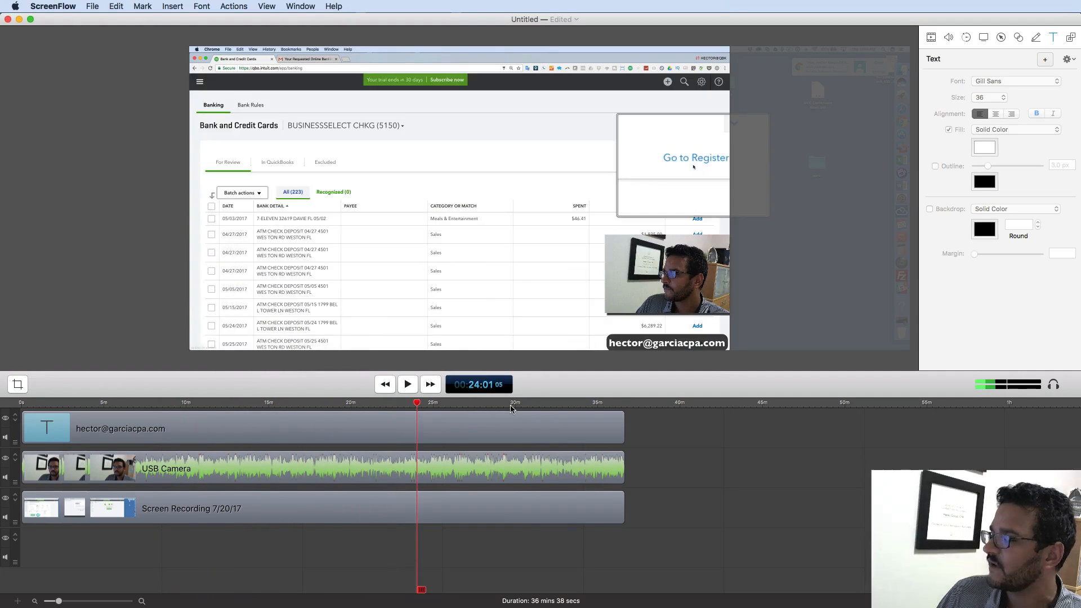
{"action": "left_click", "coordinate": [662, 269]}
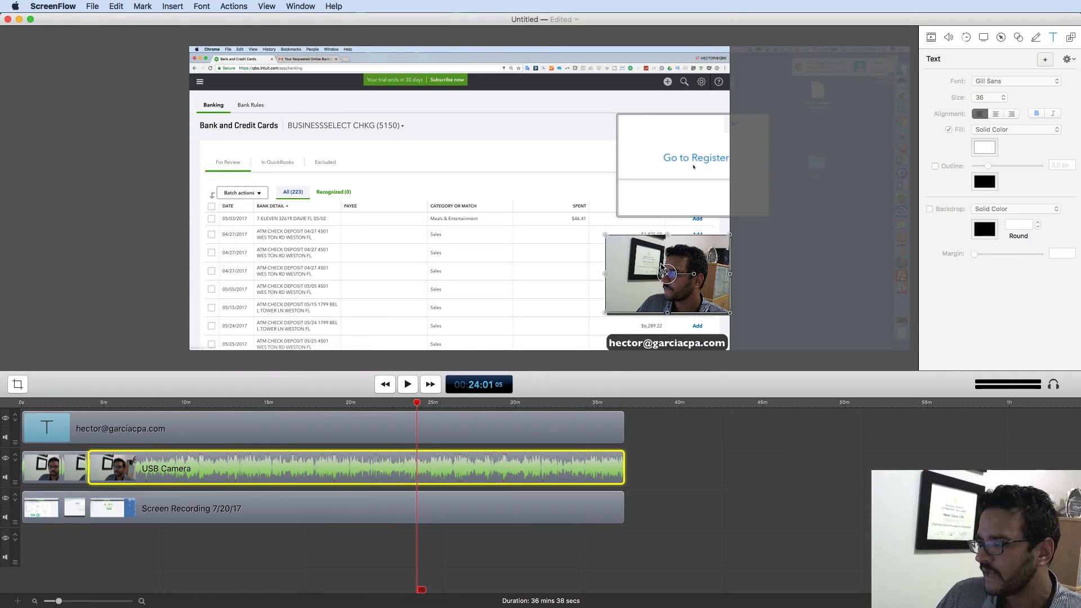
{"action": "left_click", "coordinate": [715, 461]}
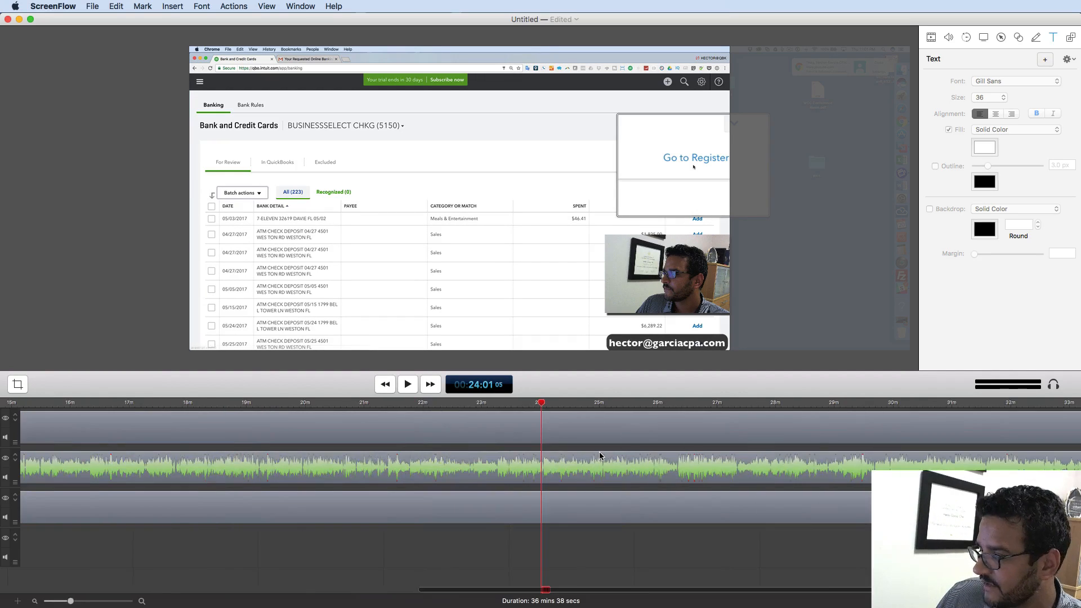
{"action": "left_click", "coordinate": [619, 467]}
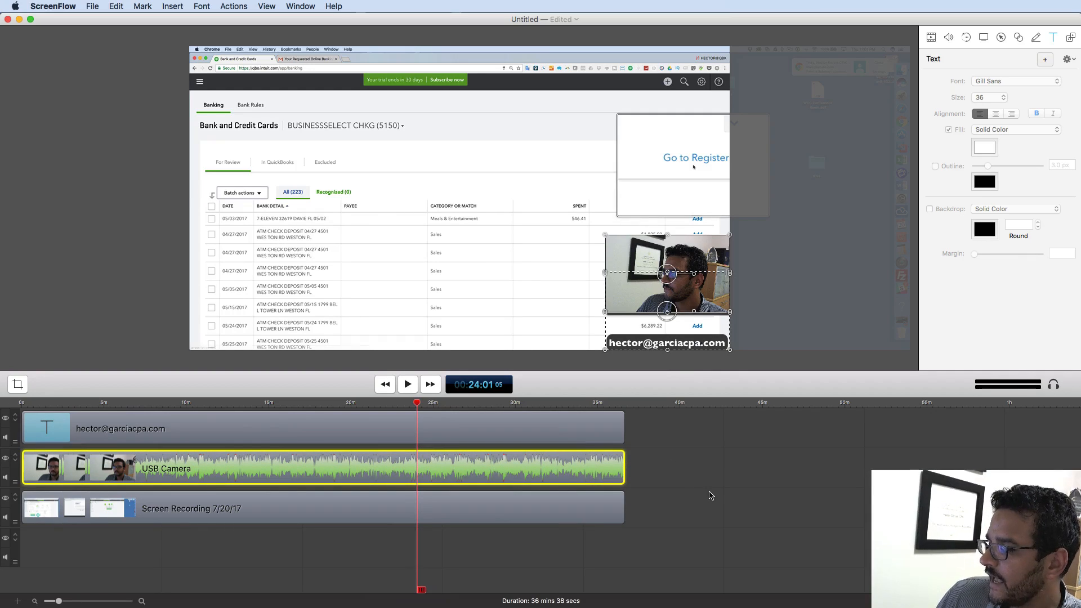
{"action": "left_click", "coordinate": [710, 493]}
{"action": "left_click", "coordinate": [533, 475]}
{"action": "left_click", "coordinate": [72, 466]}
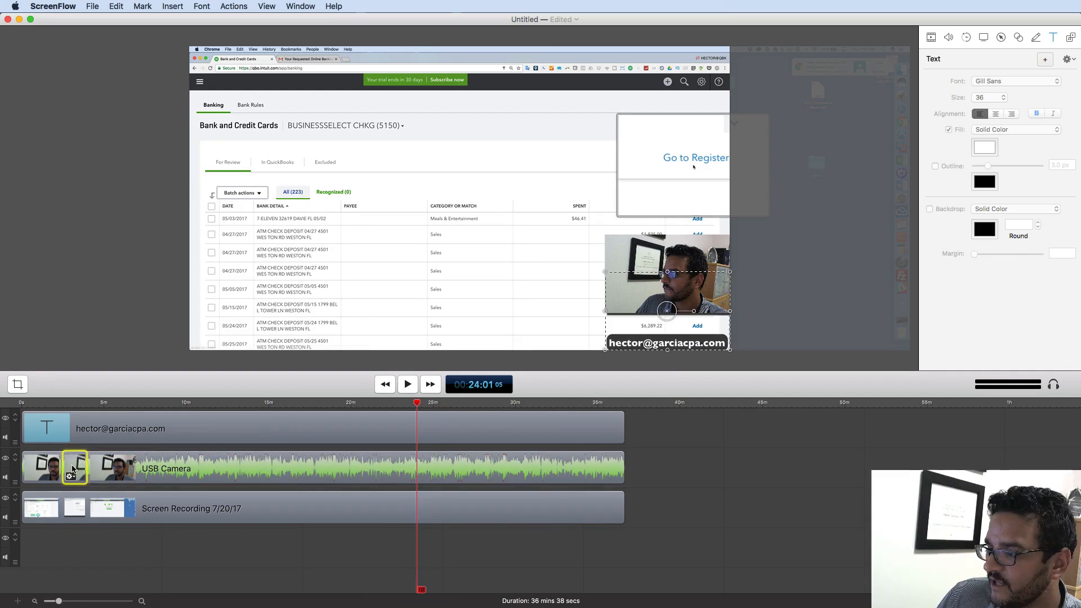
{"action": "left_click", "coordinate": [38, 465]}
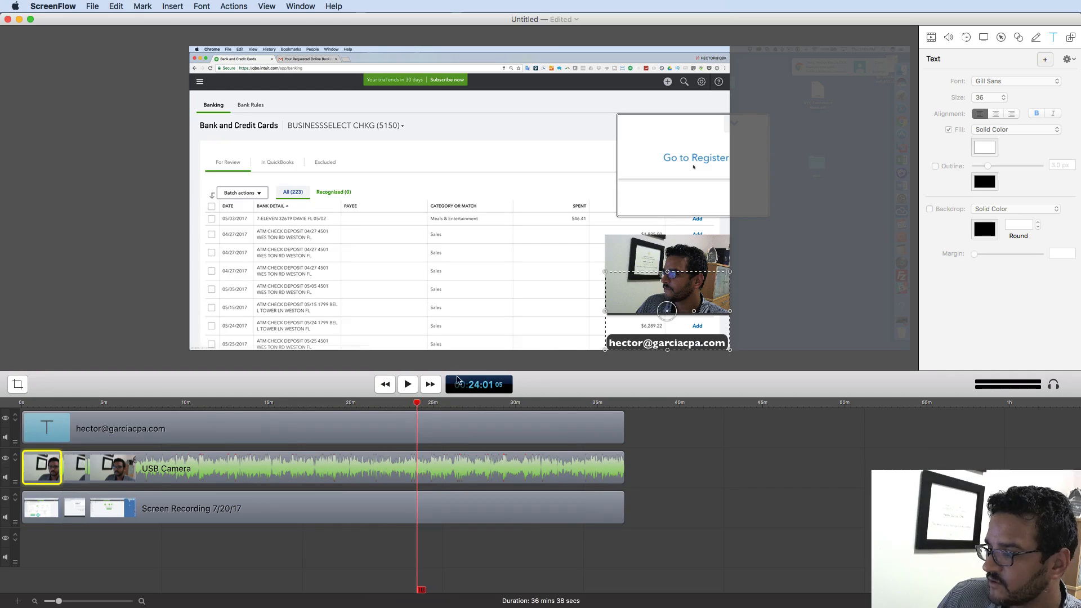
{"action": "left_click_drag", "start_coordinate": [410, 409], "coordinate": [35, 417]}
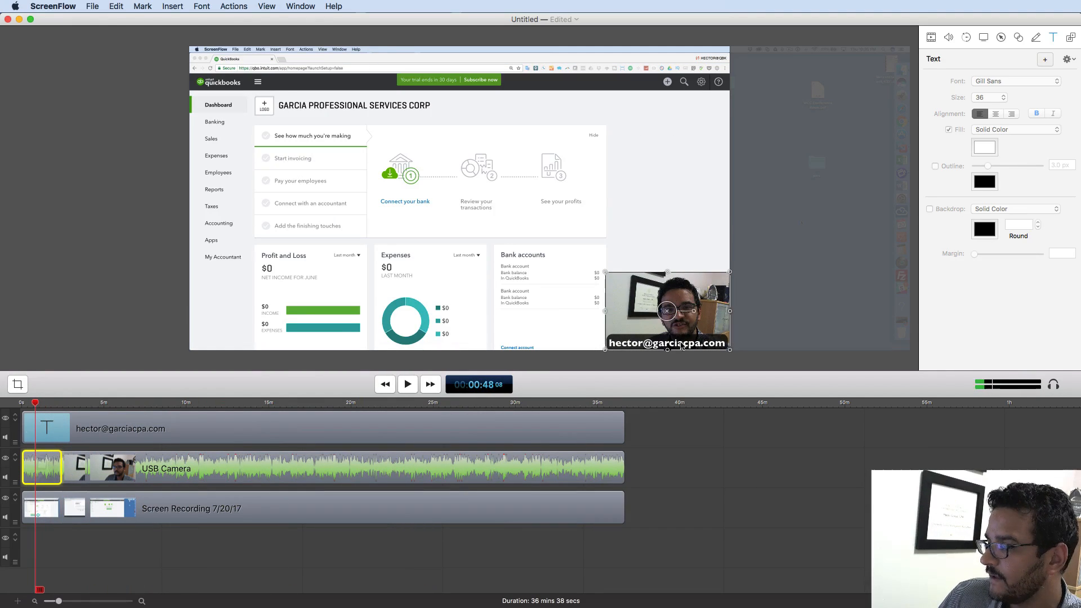
{"action": "left_click", "coordinate": [788, 454]}
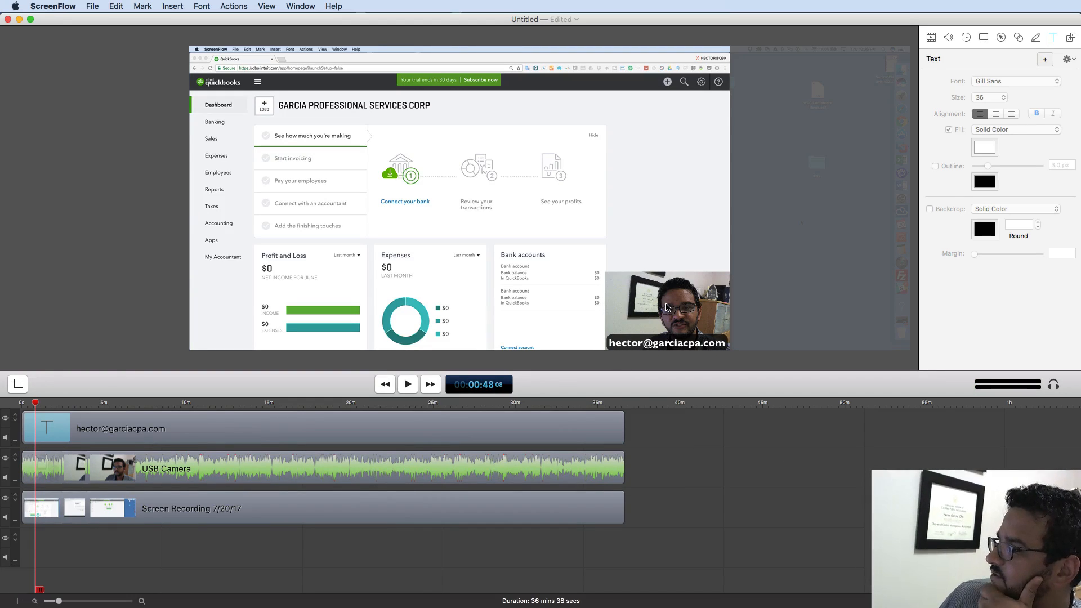
- Move the opening webcam overlay to the lower left and shrink it
{"action": "left_click_drag", "start_coordinate": [667, 306], "coordinate": [253, 304]}
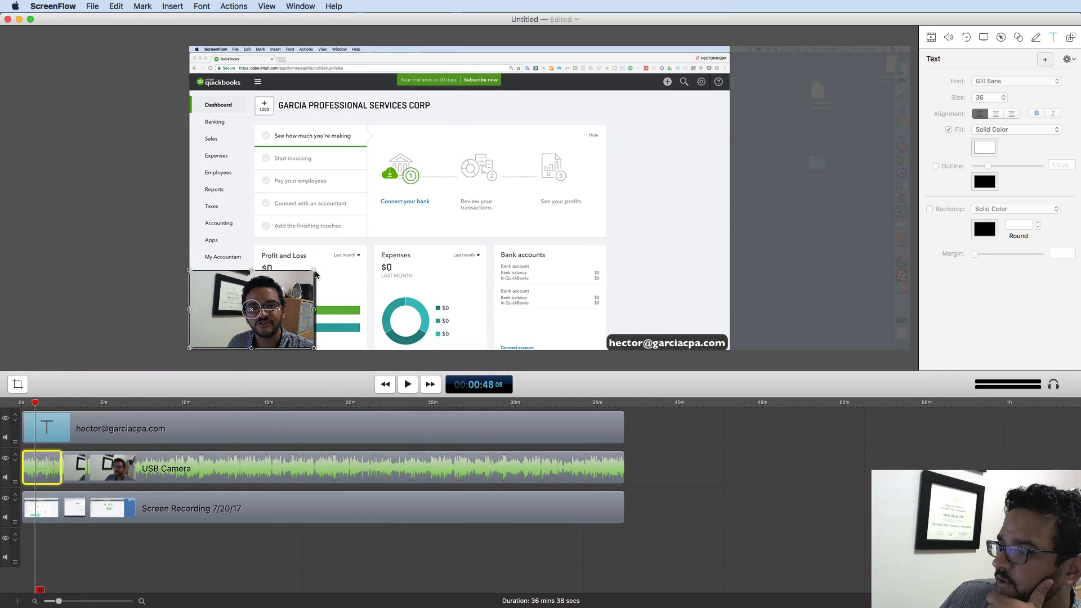
{"action": "left_click_drag", "start_coordinate": [315, 273], "coordinate": [195, 317]}
{"action": "left_click", "coordinate": [147, 321]}
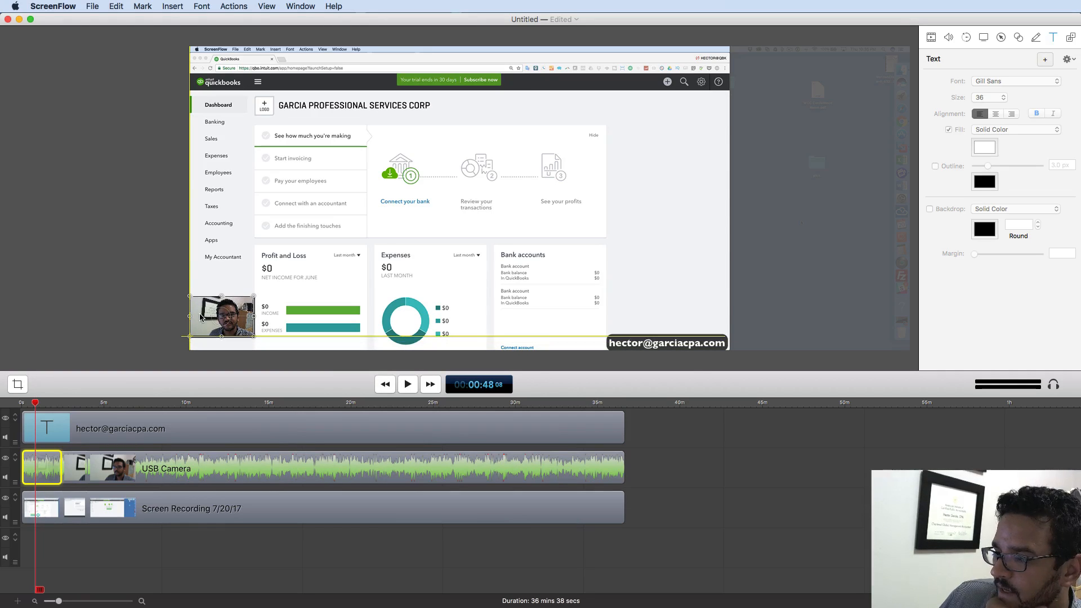
{"action": "left_click_drag", "start_coordinate": [676, 348], "coordinate": [224, 345]}
- Tuck the e-mail caption under the webcam at the bottom edge with a 0 px backdrop margin
{"action": "left_click", "coordinate": [144, 342]}
{"action": "left_click", "coordinate": [222, 342]}
{"action": "left_click", "coordinate": [171, 324]}
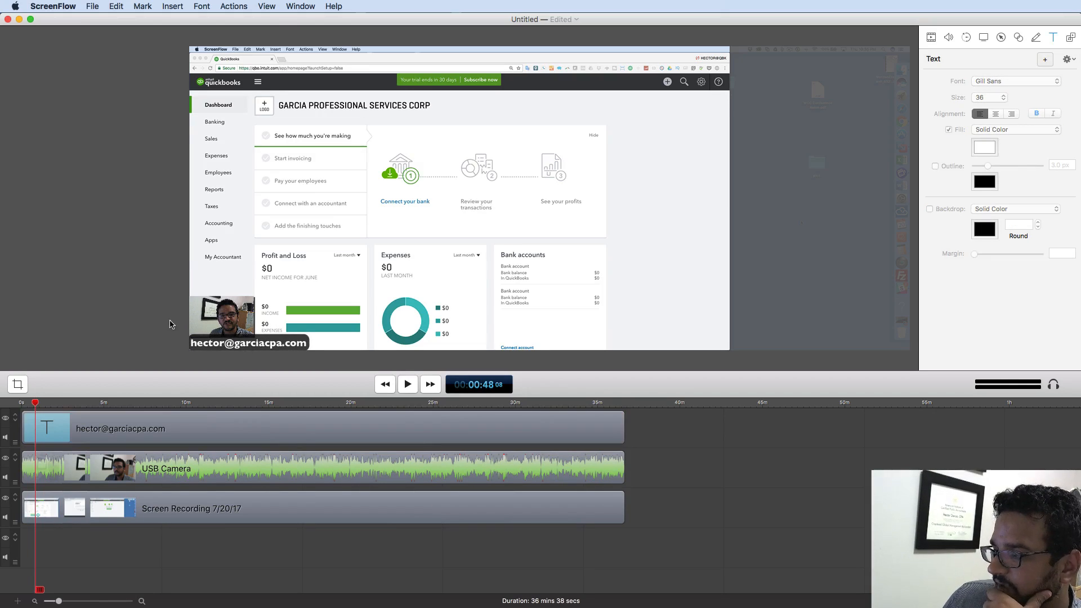
{"action": "left_click", "coordinate": [245, 343]}
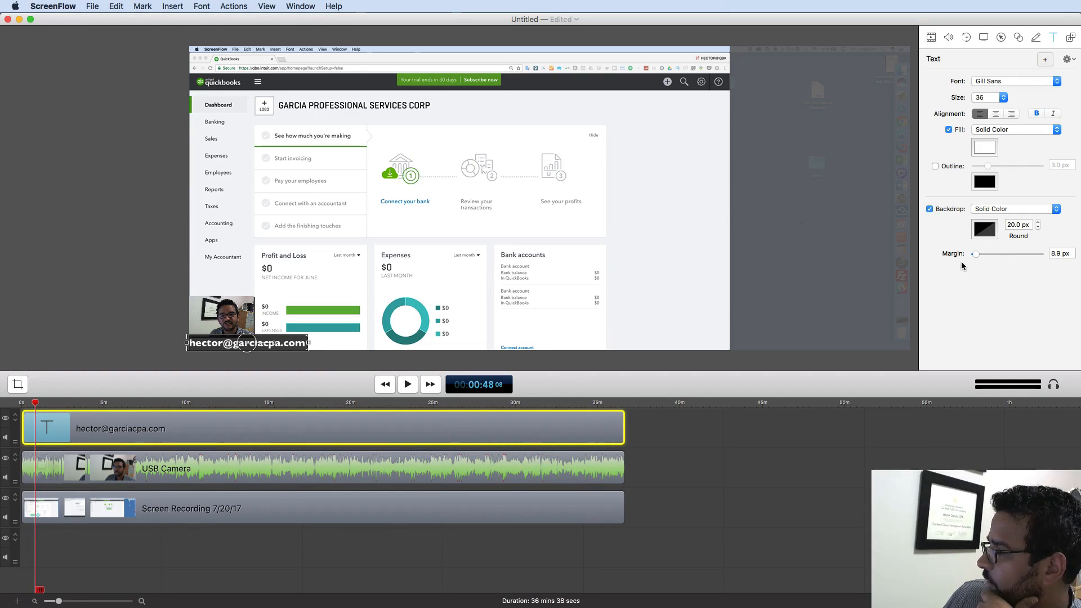
{"action": "left_click_drag", "start_coordinate": [975, 255], "coordinate": [973, 258]}
{"action": "left_click", "coordinate": [170, 325]}
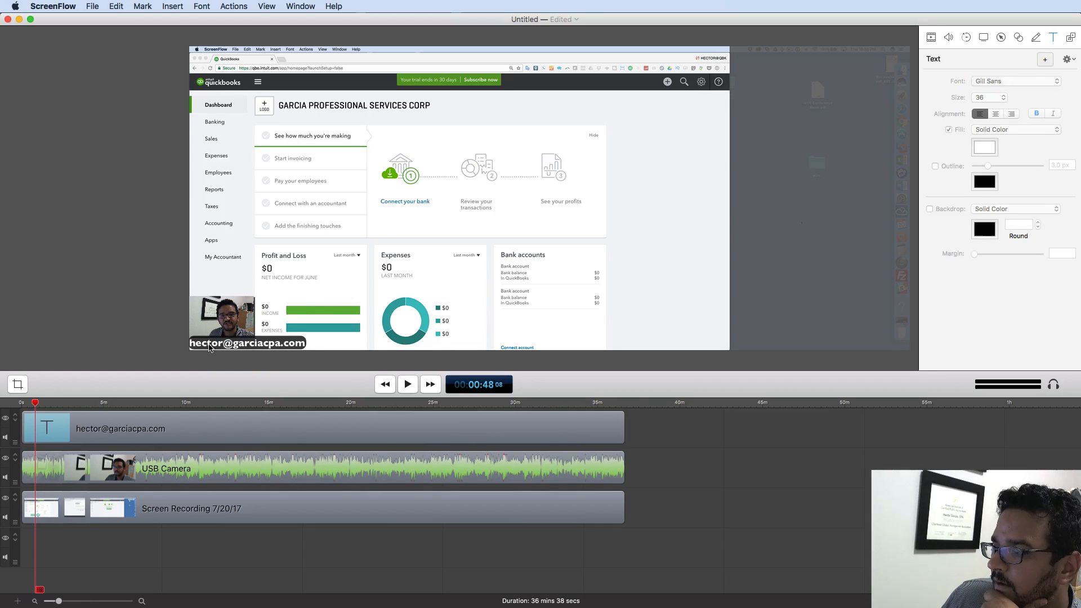
{"action": "left_click_drag", "start_coordinate": [233, 343], "coordinate": [233, 346]}
{"action": "left_click", "coordinate": [144, 349]}
{"action": "left_click", "coordinate": [230, 329]}
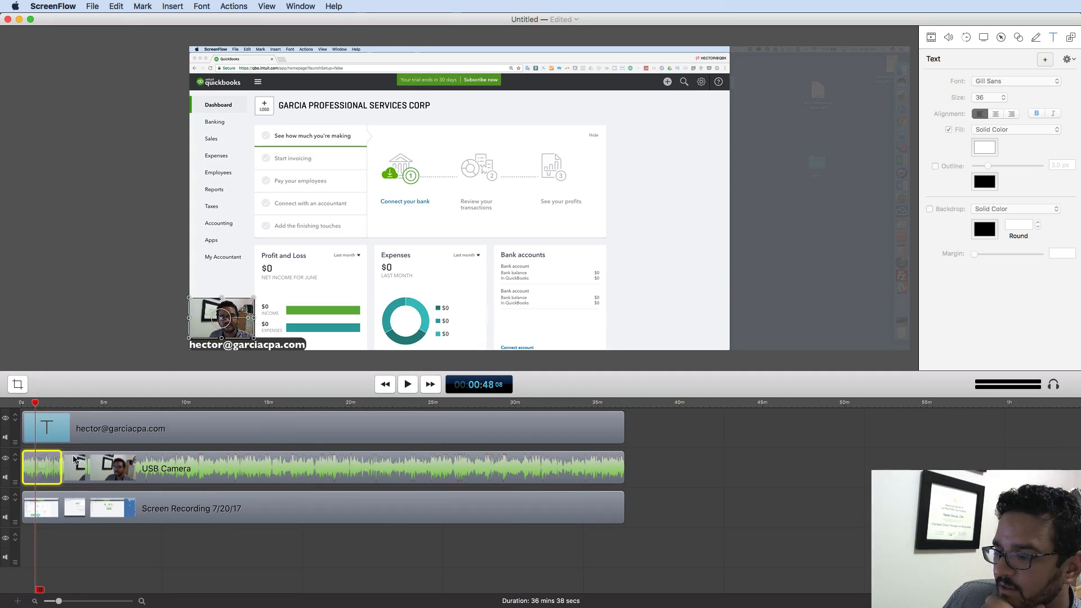
{"action": "left_click_drag", "start_coordinate": [34, 405], "coordinate": [68, 405]}
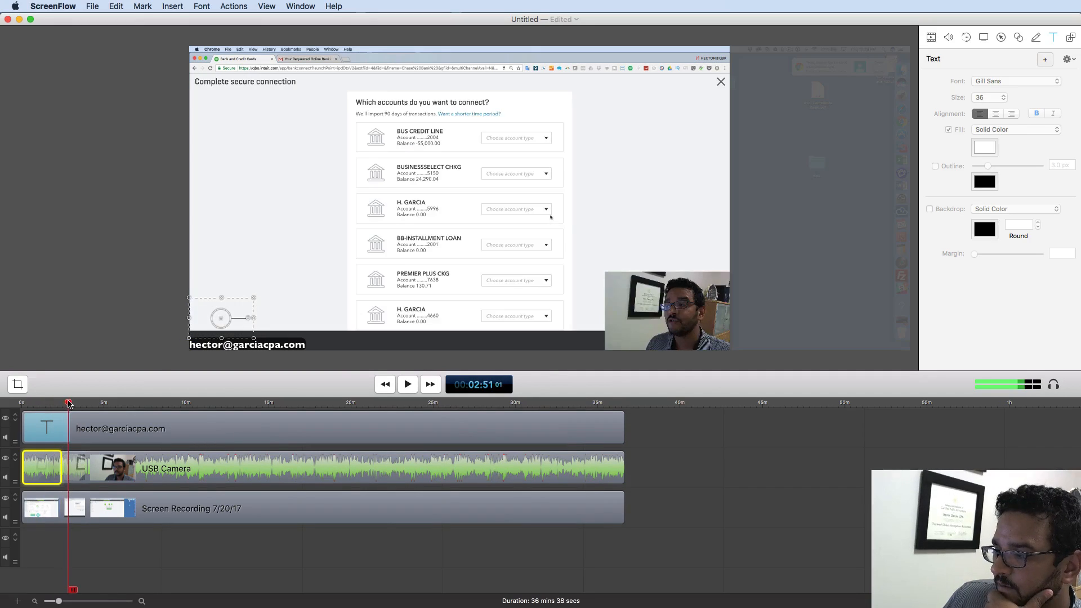
- Shrink the next webcam overlay and snap it to the bottom-left above the caption
{"action": "left_click", "coordinate": [80, 457]}
{"action": "left_click_drag", "start_coordinate": [664, 311], "coordinate": [211, 309]}
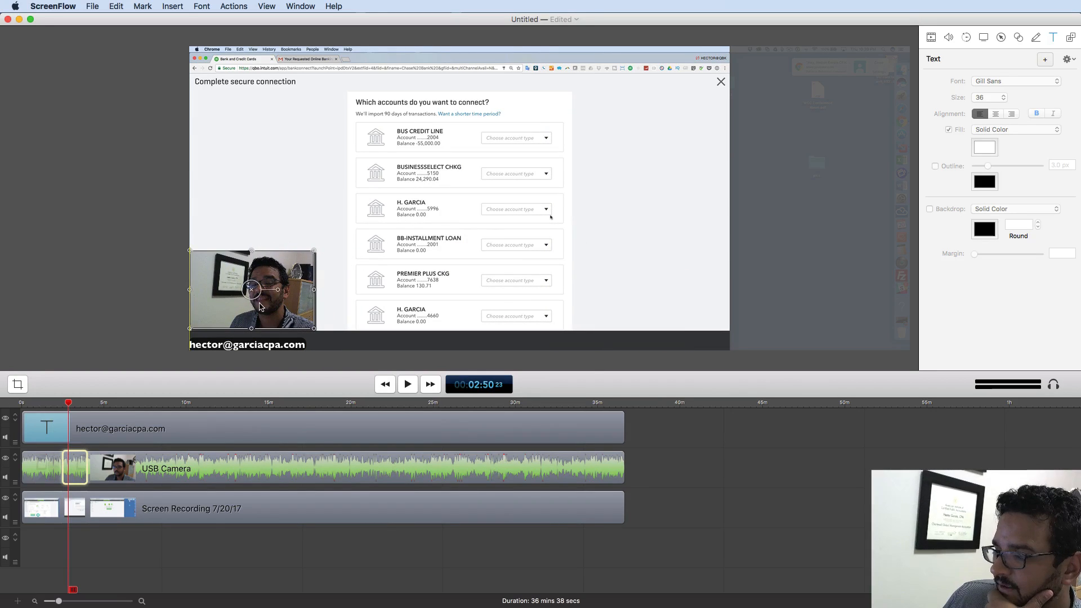
{"action": "left_click_drag", "start_coordinate": [313, 250], "coordinate": [227, 281]}
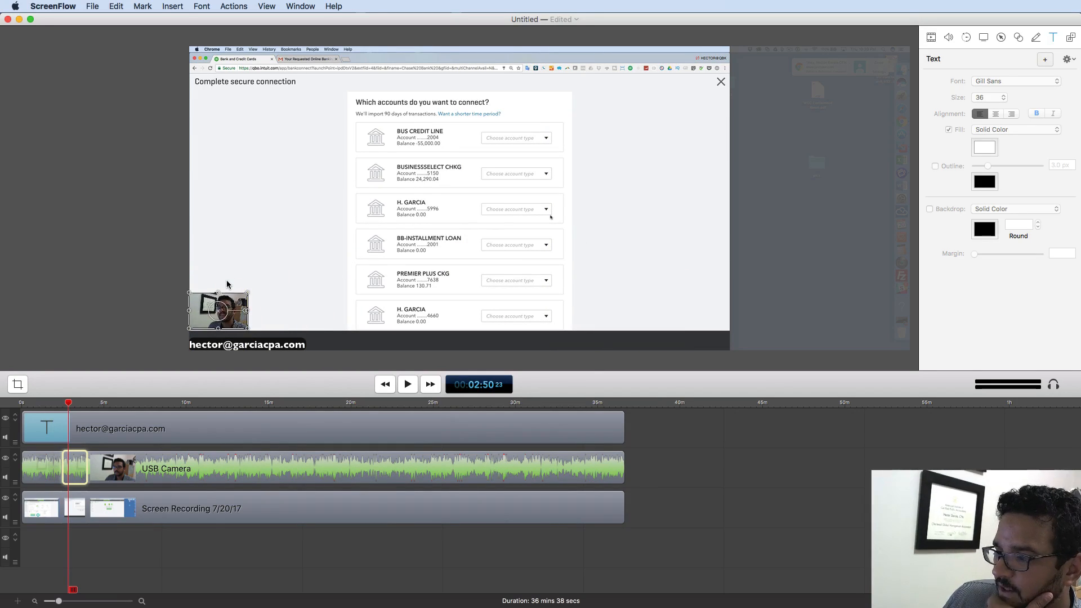
{"action": "mouse_move", "coordinate": [67, 403]}
{"action": "left_mouse_down"}
{"action": "mouse_move", "coordinate": [48, 405]}
{"action": "mouse_move", "coordinate": [67, 407]}
{"action": "left_mouse_up"}
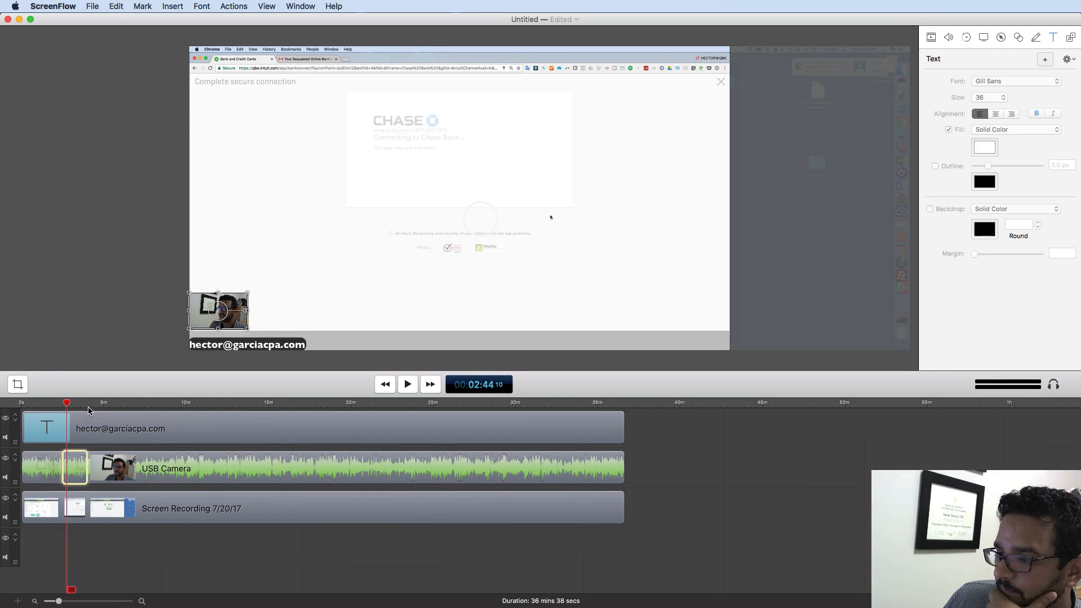
{"action": "left_click_drag", "start_coordinate": [67, 404], "coordinate": [62, 406]}
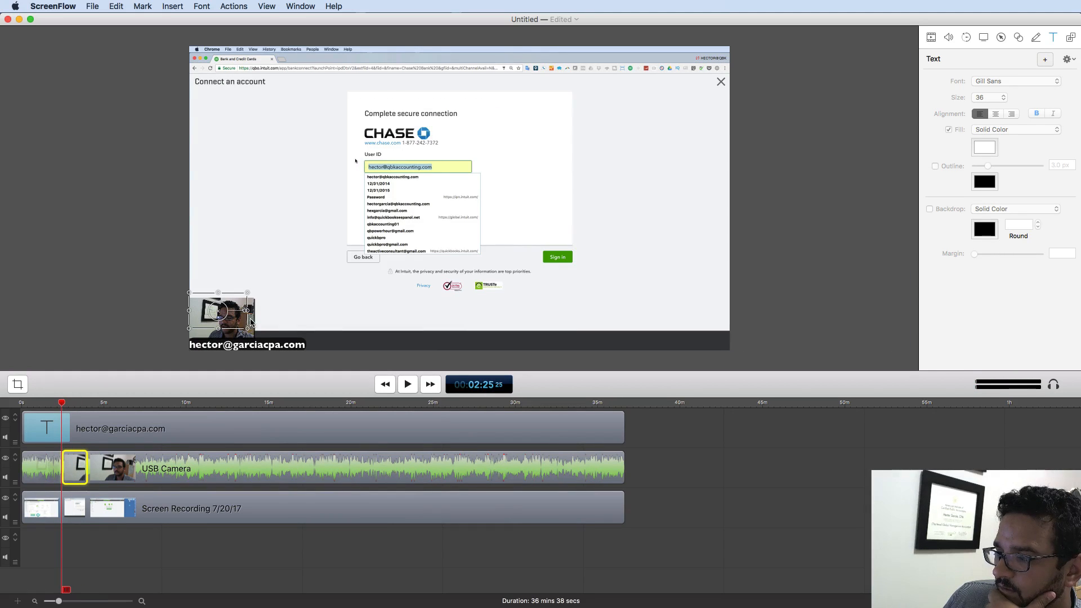
{"action": "left_click_drag", "start_coordinate": [239, 299], "coordinate": [259, 303]}
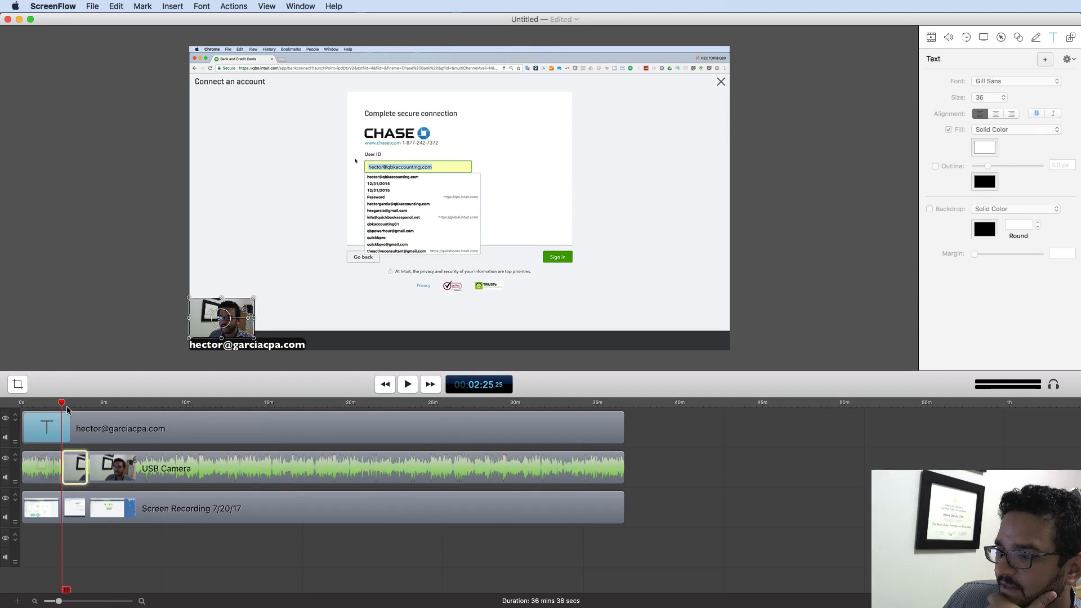
- Reposition the webcam overlay bottom-left at the Review transactions and banking list clips
{"action": "left_click_drag", "start_coordinate": [67, 409], "coordinate": [95, 405]}
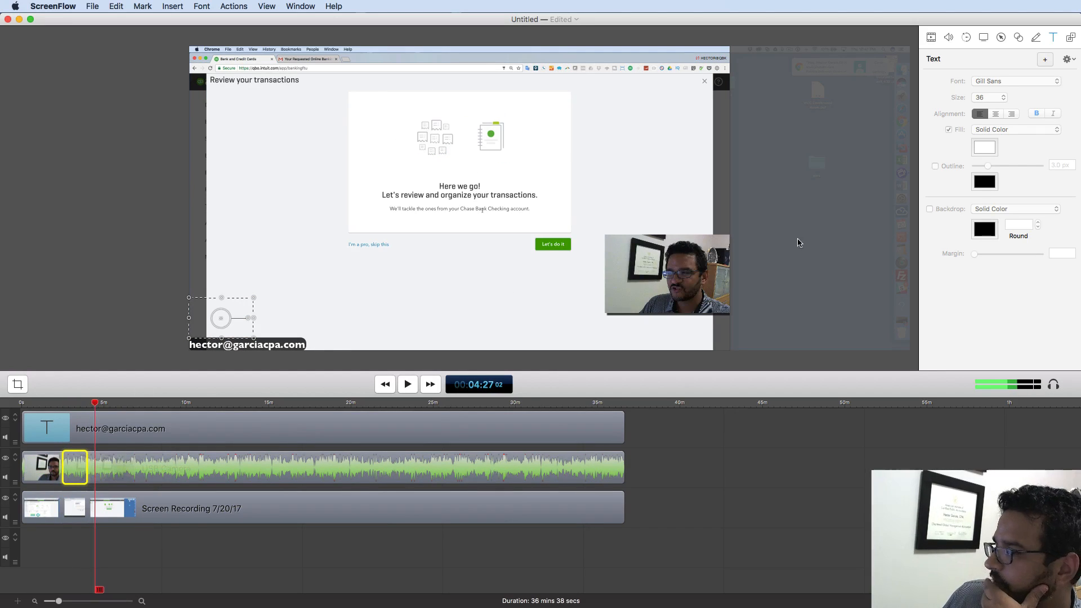
{"action": "left_click_drag", "start_coordinate": [717, 262], "coordinate": [225, 297]}
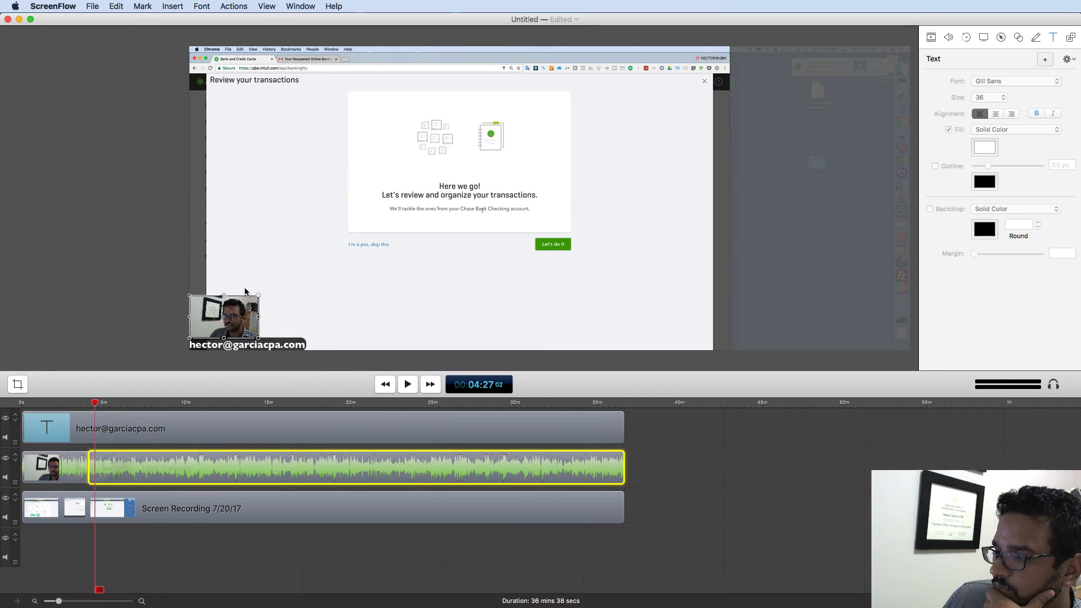
{"action": "left_click_drag", "start_coordinate": [96, 405], "coordinate": [67, 409]}
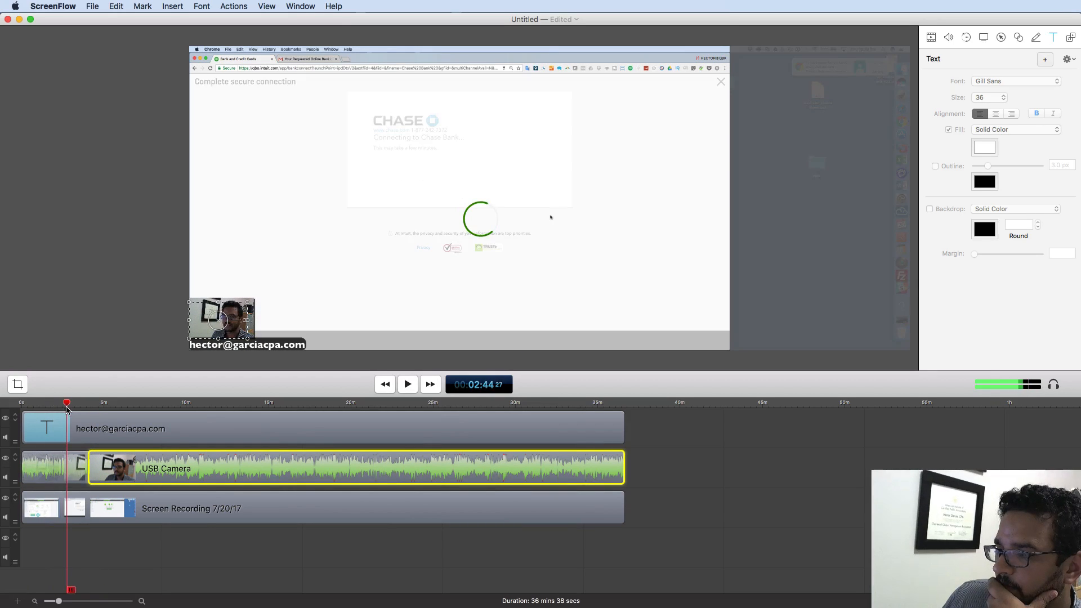
{"action": "left_click", "coordinate": [256, 304]}
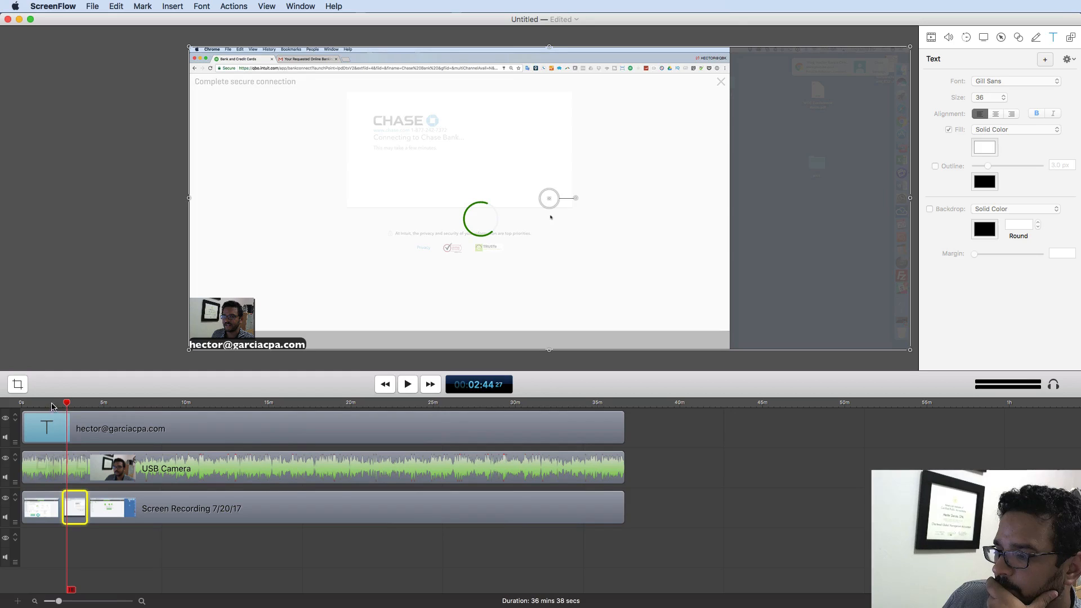
{"action": "left_click_drag", "start_coordinate": [71, 405], "coordinate": [115, 406]}
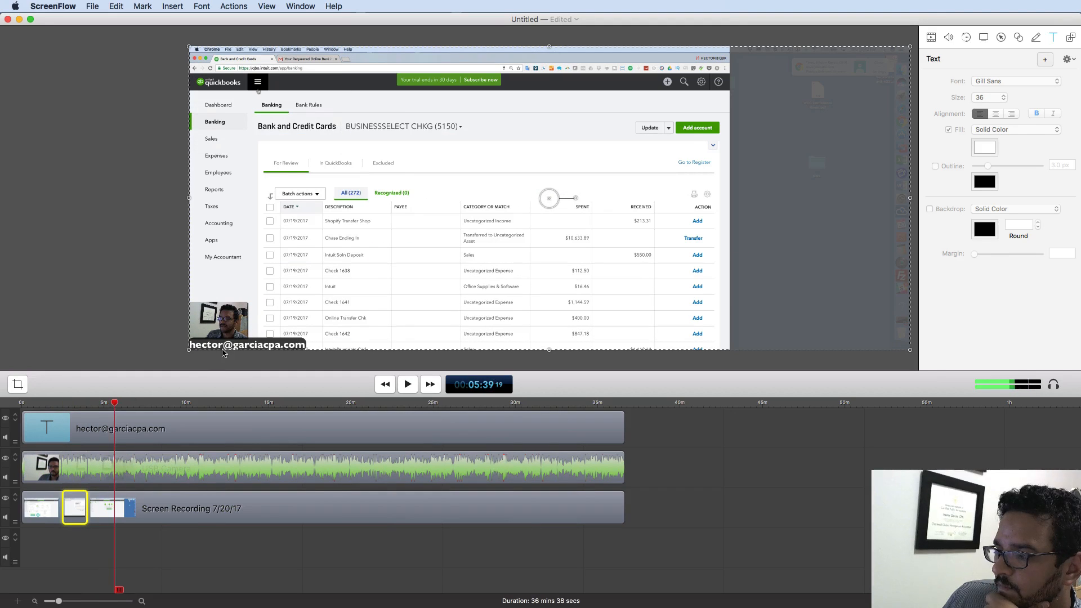
{"action": "left_click", "coordinate": [127, 451]}
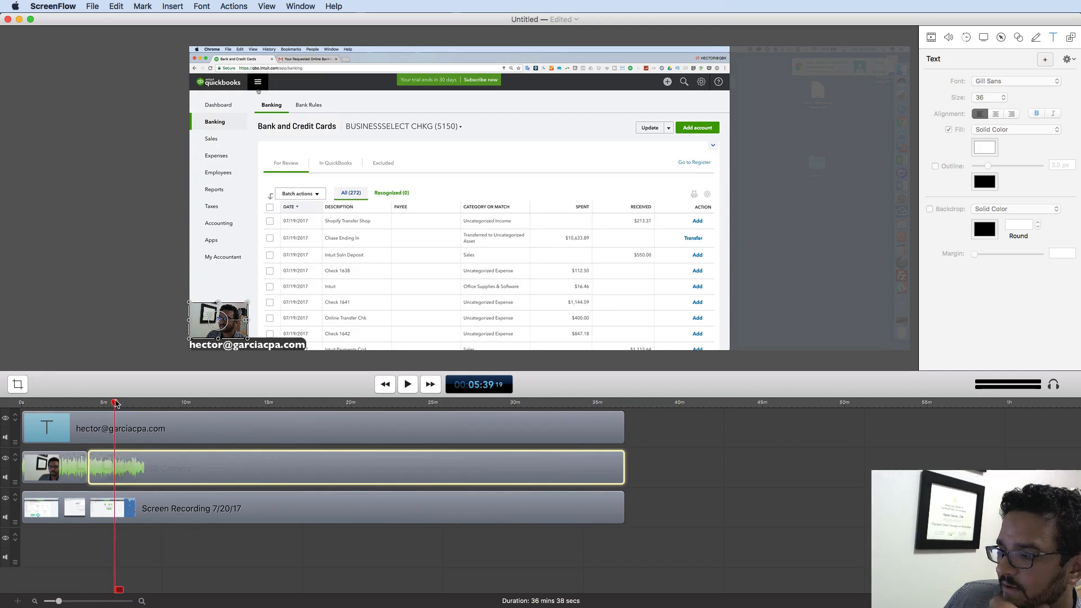
{"action": "left_click_drag", "start_coordinate": [115, 403], "coordinate": [508, 411]}
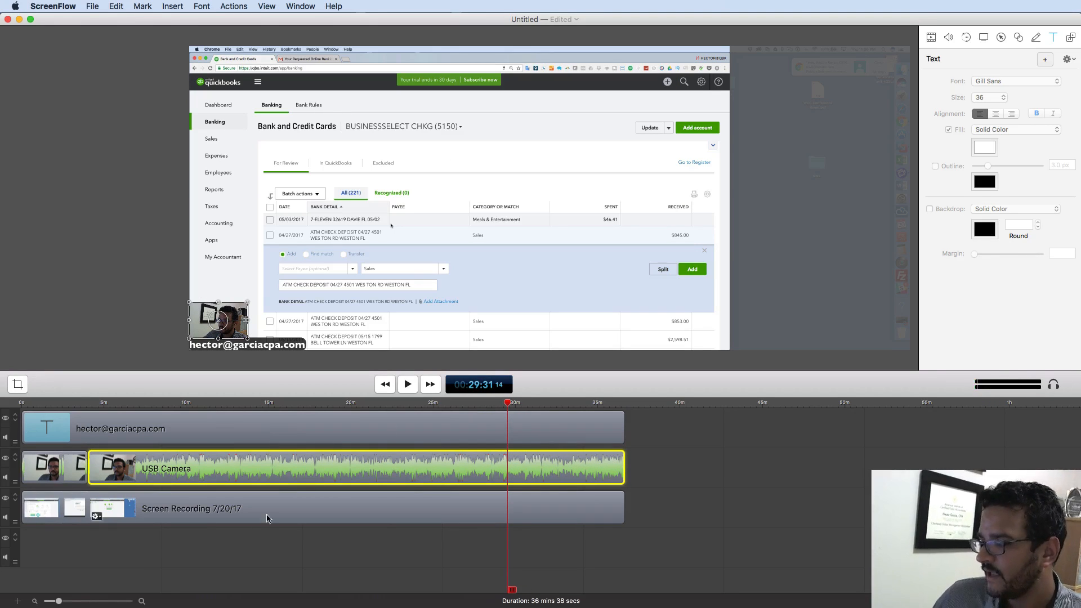
- Save the project on the Desktop as 'hector video'
{"action": "left_click", "coordinate": [250, 553]}
{"action": "left_click", "coordinate": [93, 5]}
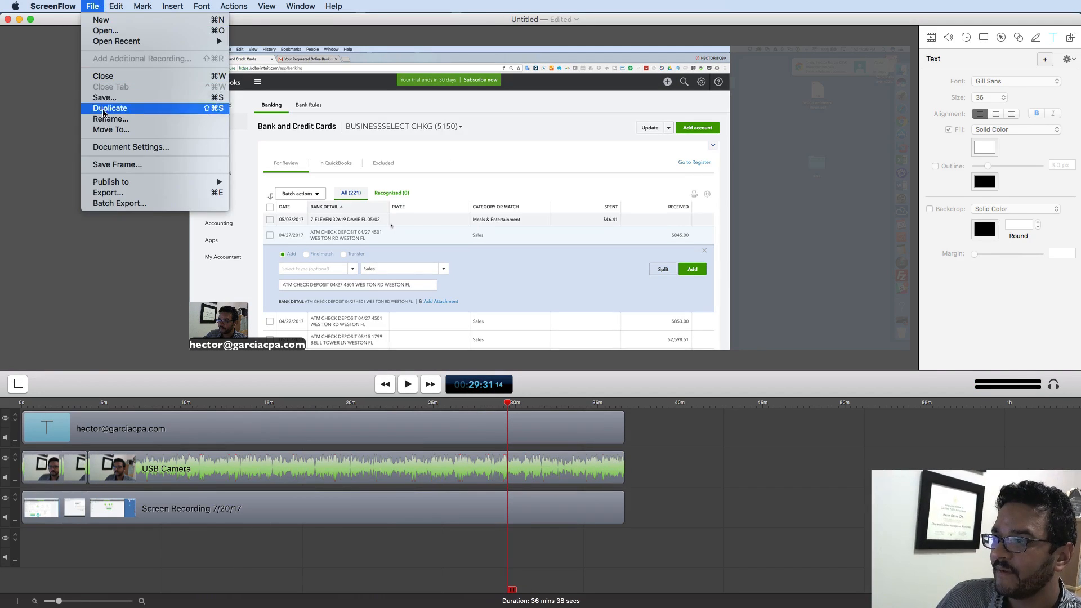
{"action": "left_click", "coordinate": [106, 95]}
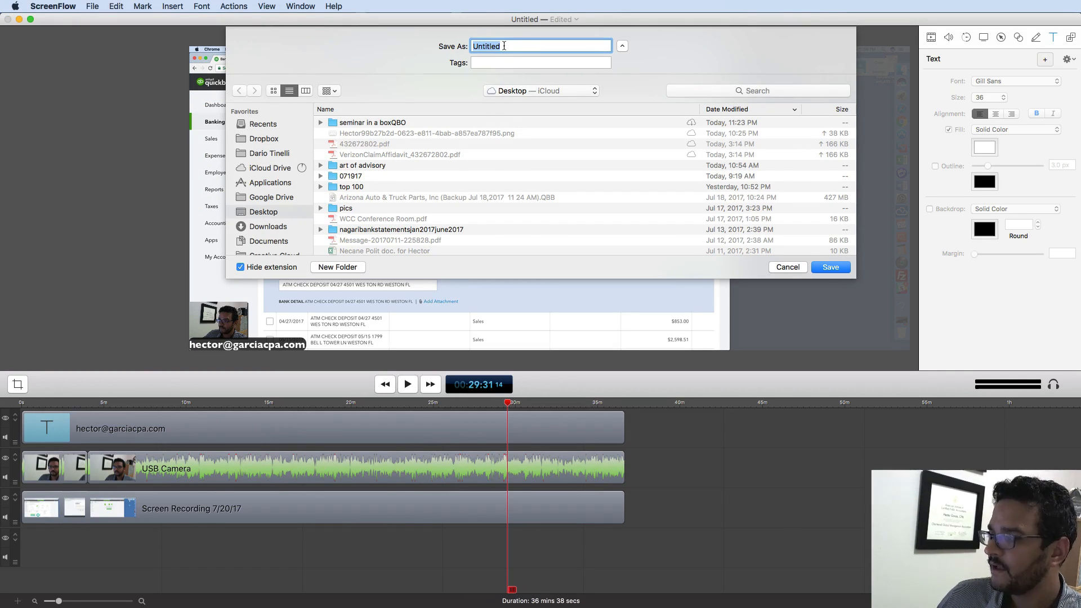
{"action": "type", "text": "or vi"}
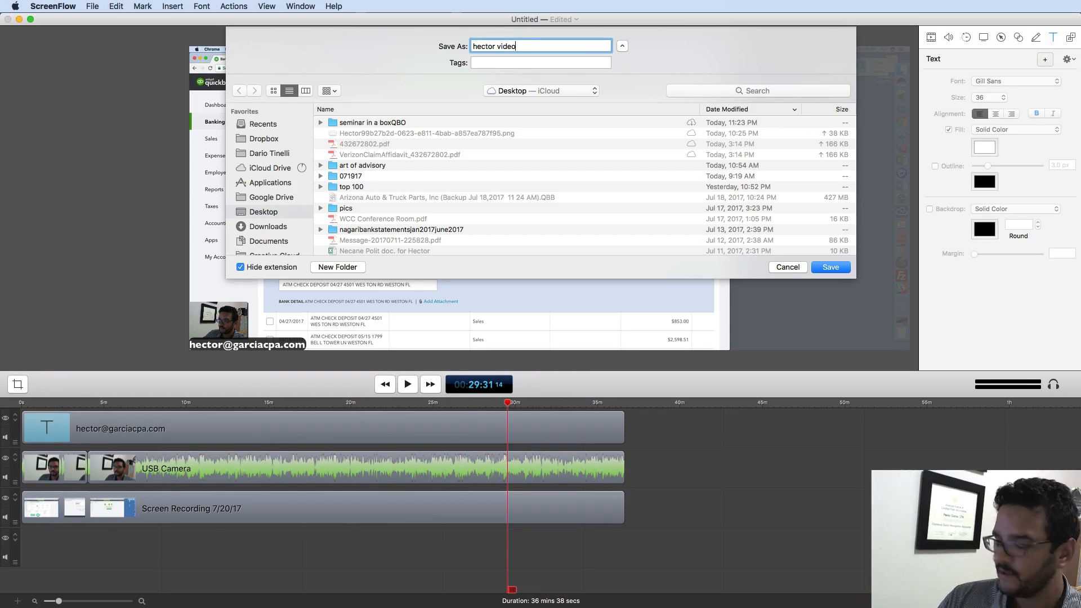
{"action": "type", "text": "deo"}
{"action": "key", "text": "Return"}
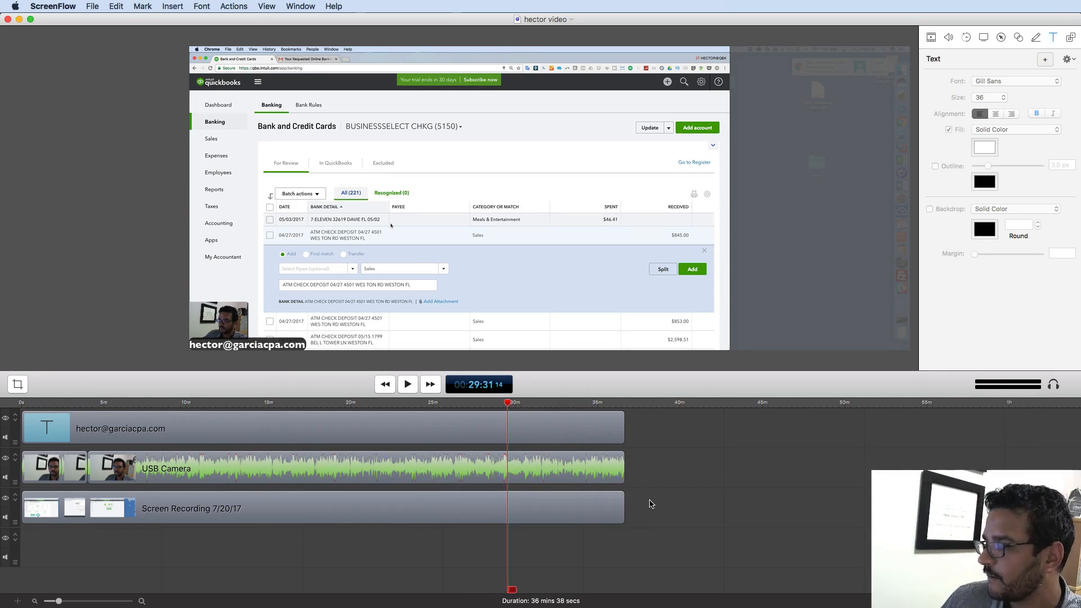
- Select both webcam clips, replay from about 27:59, and show the camera clip's Audio settings
{"action": "left_click_drag", "start_coordinate": [656, 466], "coordinate": [27, 472]}
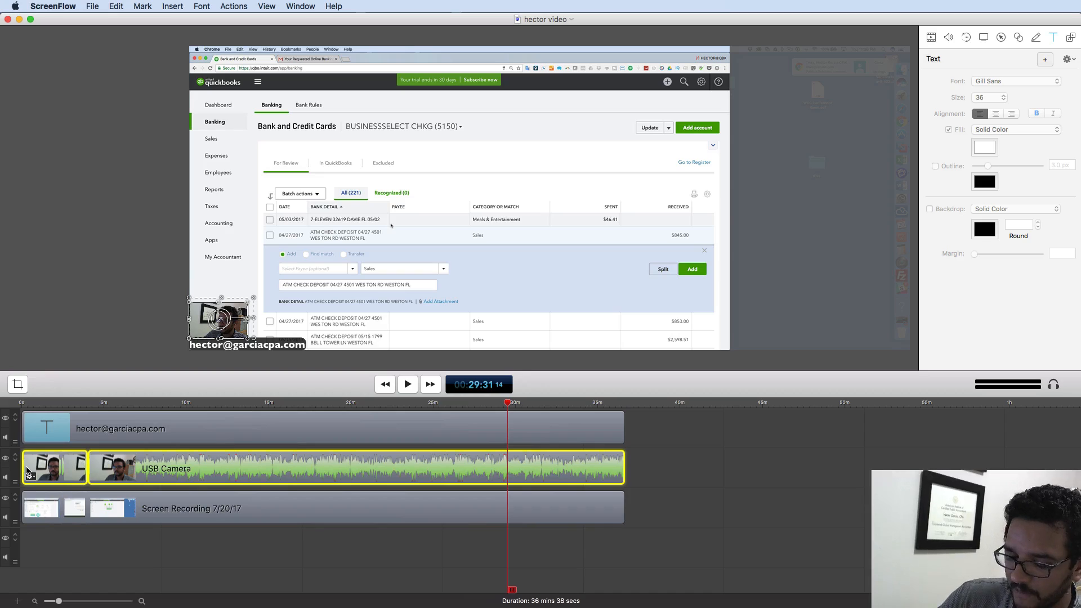
{"action": "key", "text": "XF86AudioRaiseVolume"}
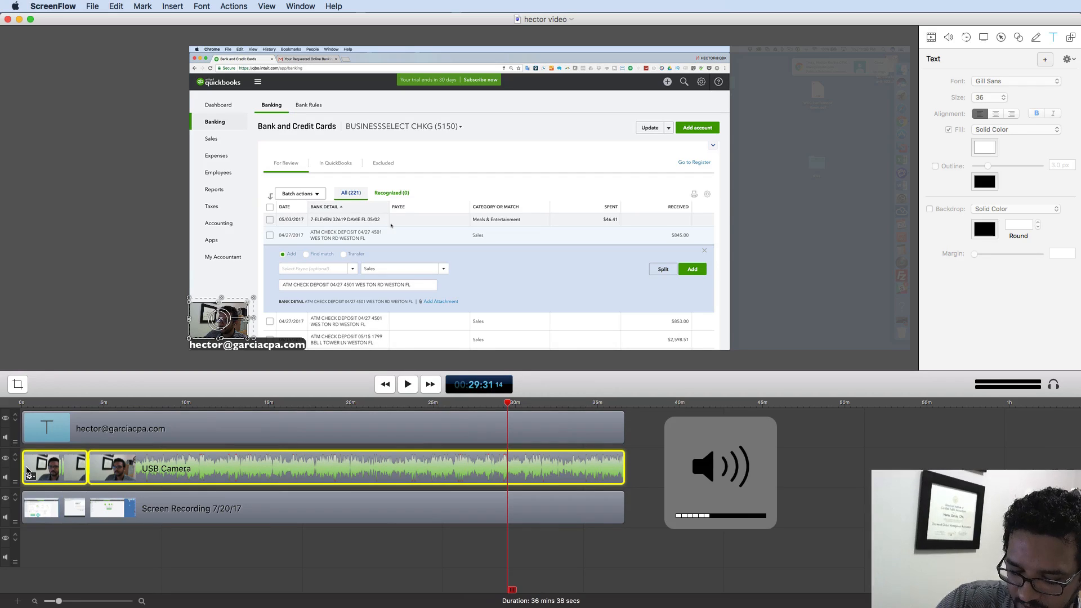
{"action": "key", "text": "XF86AudioRaiseVolume"}
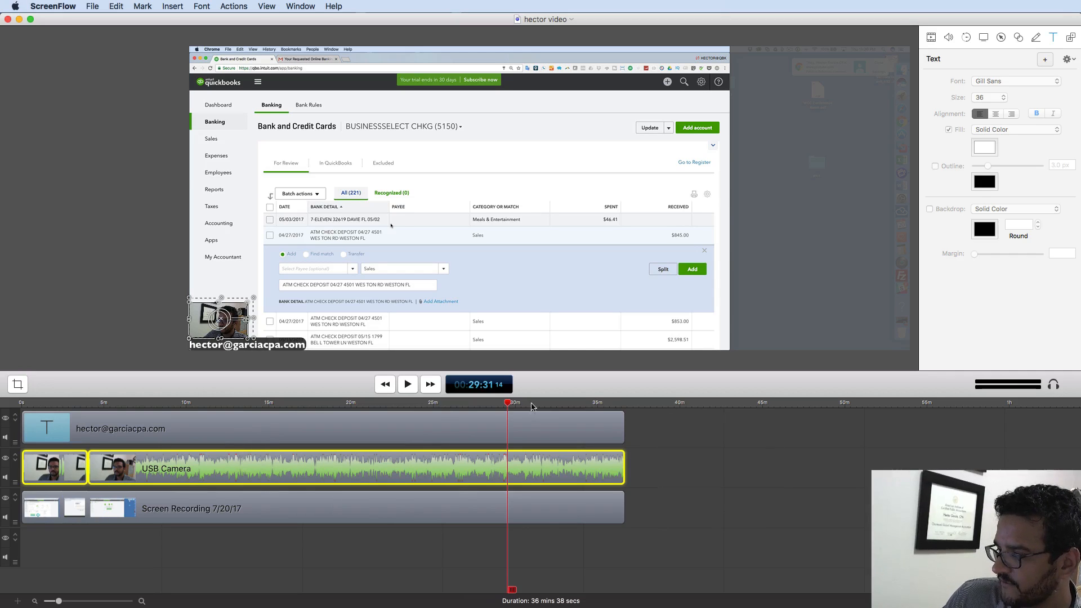
{"action": "left_click_drag", "start_coordinate": [511, 405], "coordinate": [483, 405]}
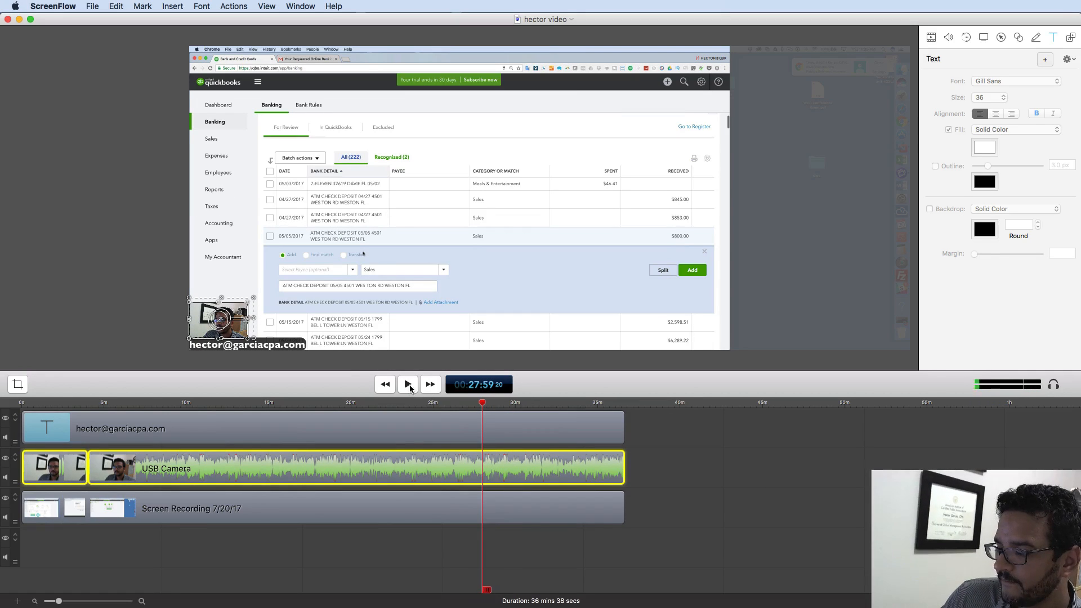
{"action": "left_click", "coordinate": [408, 384]}
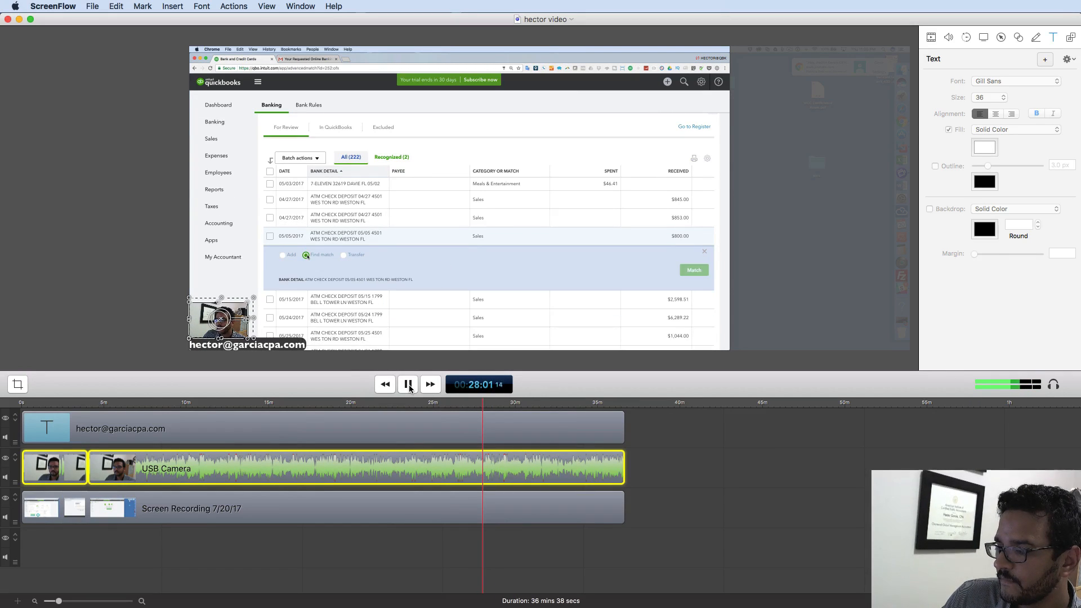
{"action": "left_click", "coordinate": [409, 386]}
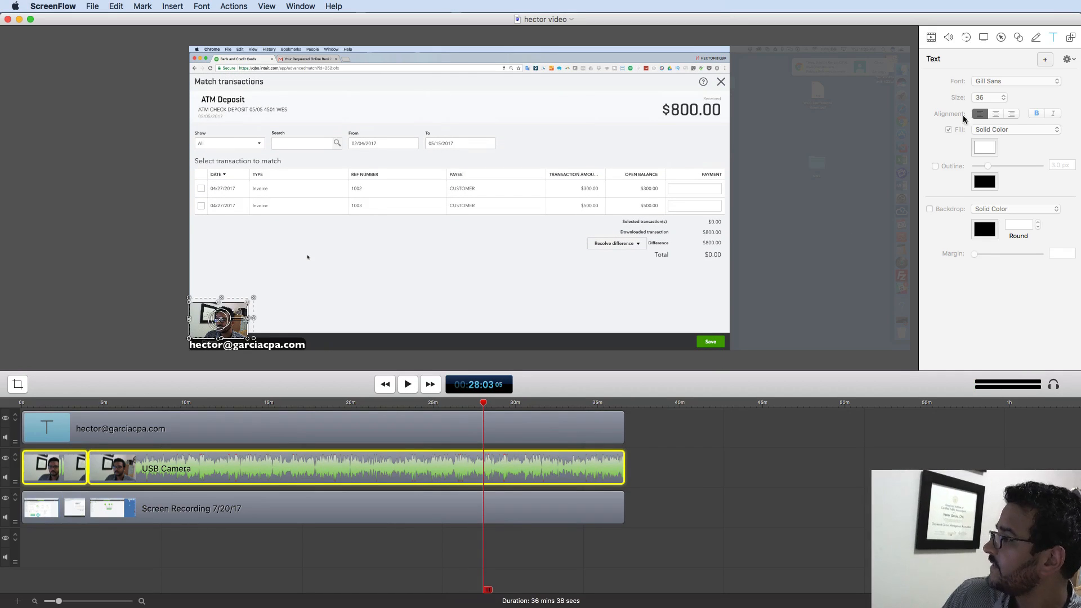
{"action": "left_click", "coordinate": [949, 39]}
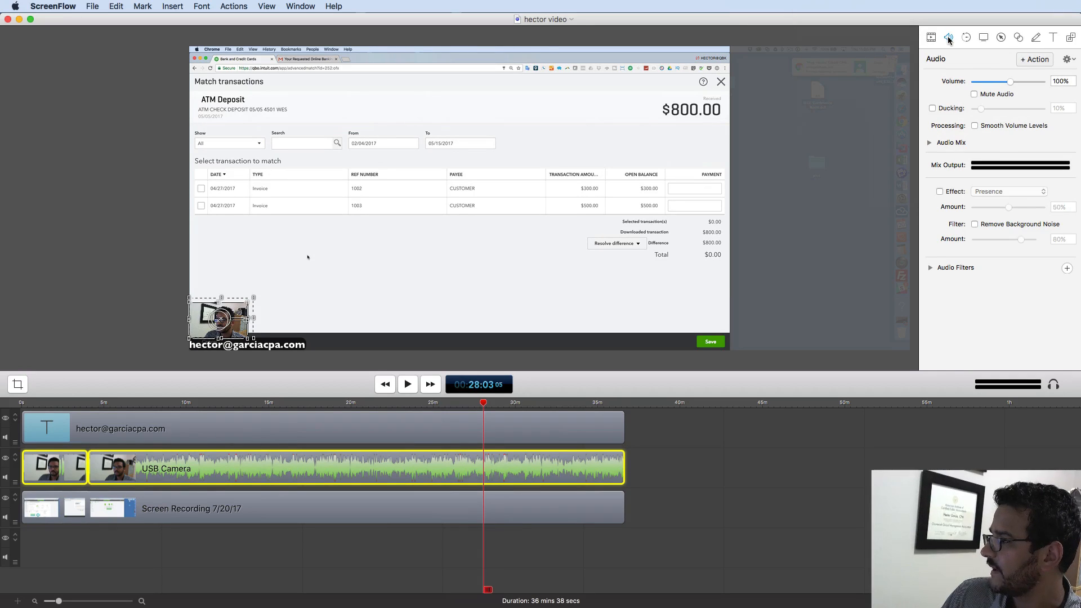
- Set the camera clip volume to 100% and turn on Remove Background Noise
{"action": "left_click_drag", "start_coordinate": [1011, 81], "coordinate": [1045, 85]}
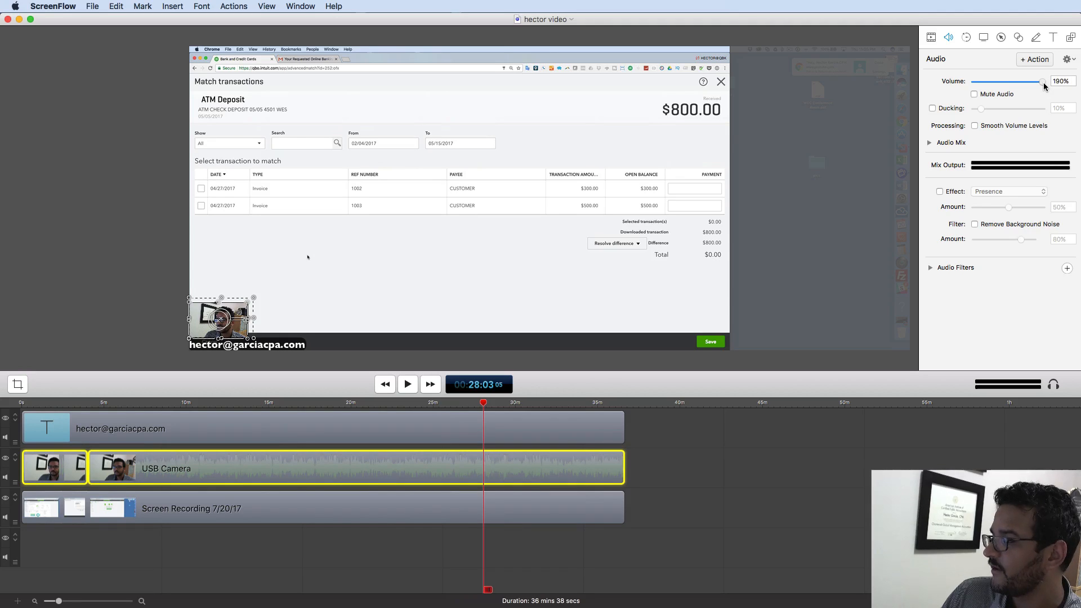
{"action": "left_click", "coordinate": [1061, 81]}
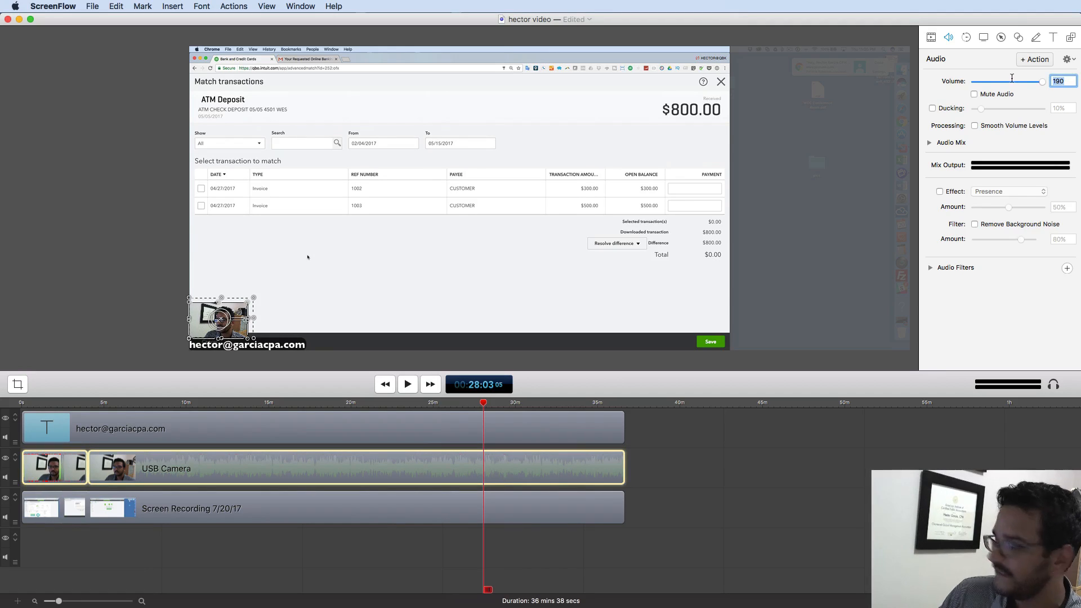
{"action": "type", "text": "100"}
{"action": "key", "text": "Return"}
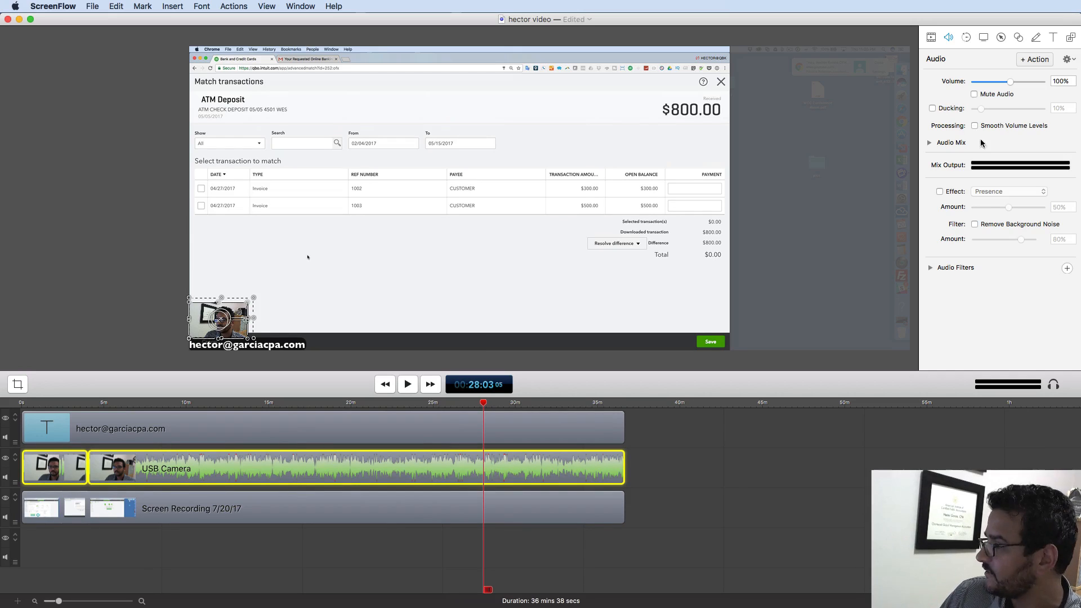
{"action": "left_click", "coordinate": [976, 224]}
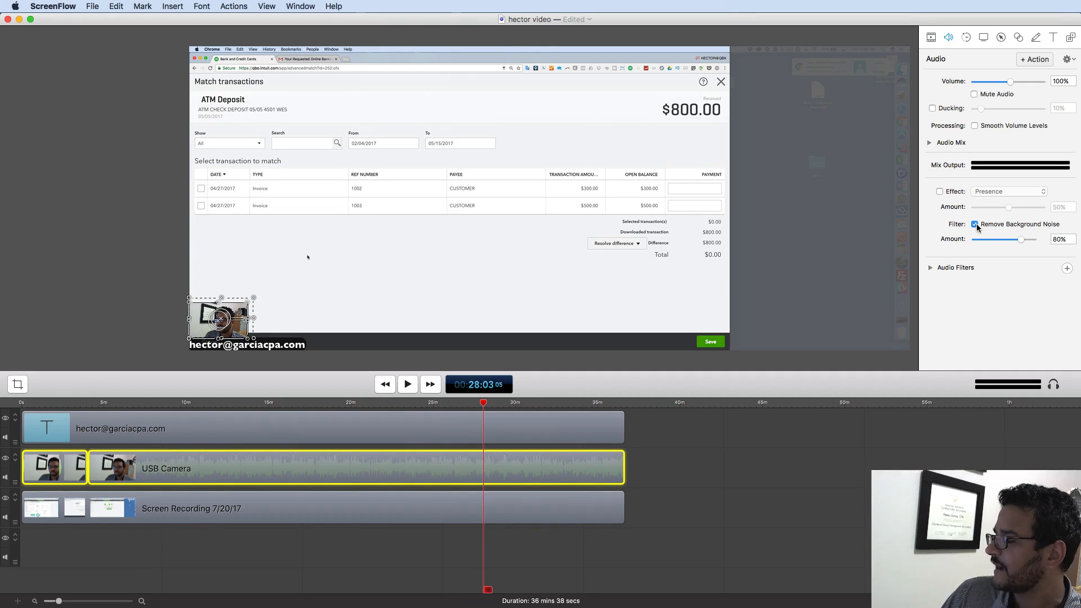
- Lower noise removal to 40% and enable an audio effect, auditioning Large Room during playback
{"action": "left_click", "coordinate": [1051, 239]}
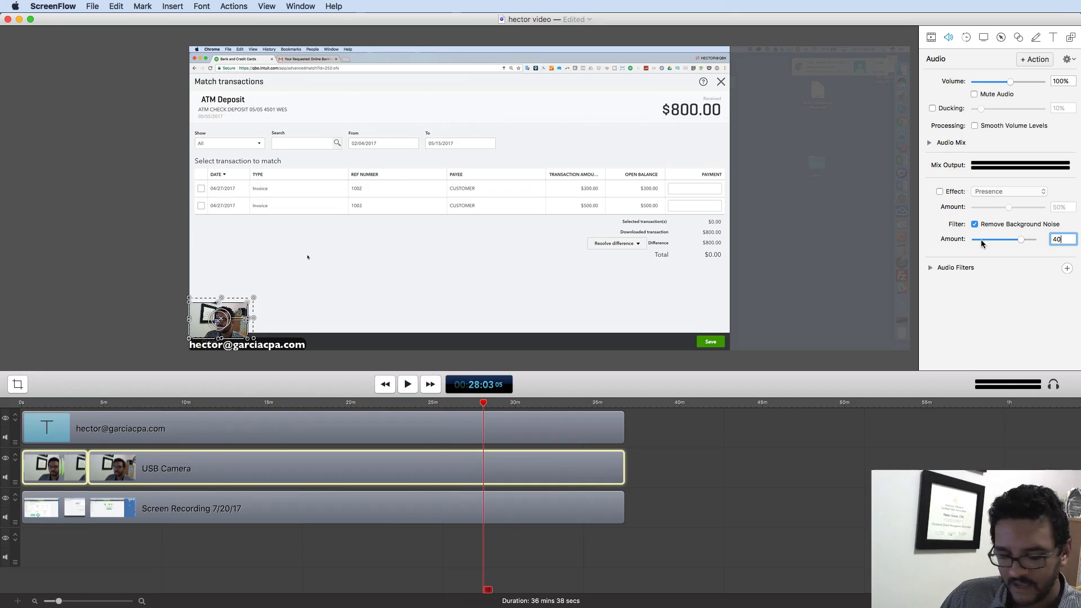
{"action": "left_click", "coordinate": [940, 192]}
{"action": "left_click", "coordinate": [1006, 192]}
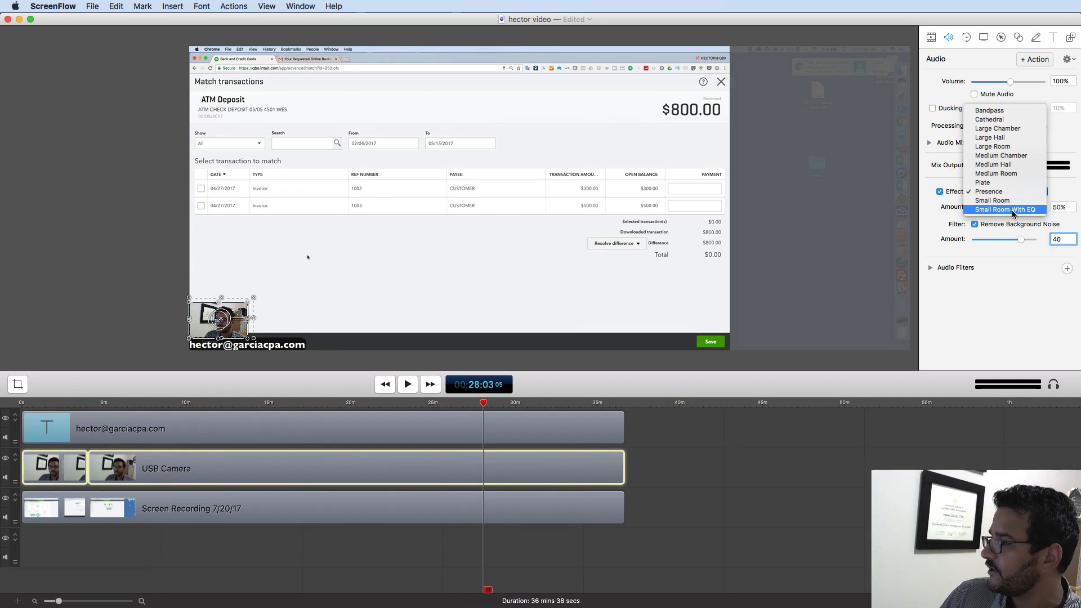
{"action": "left_click", "coordinate": [1006, 210]}
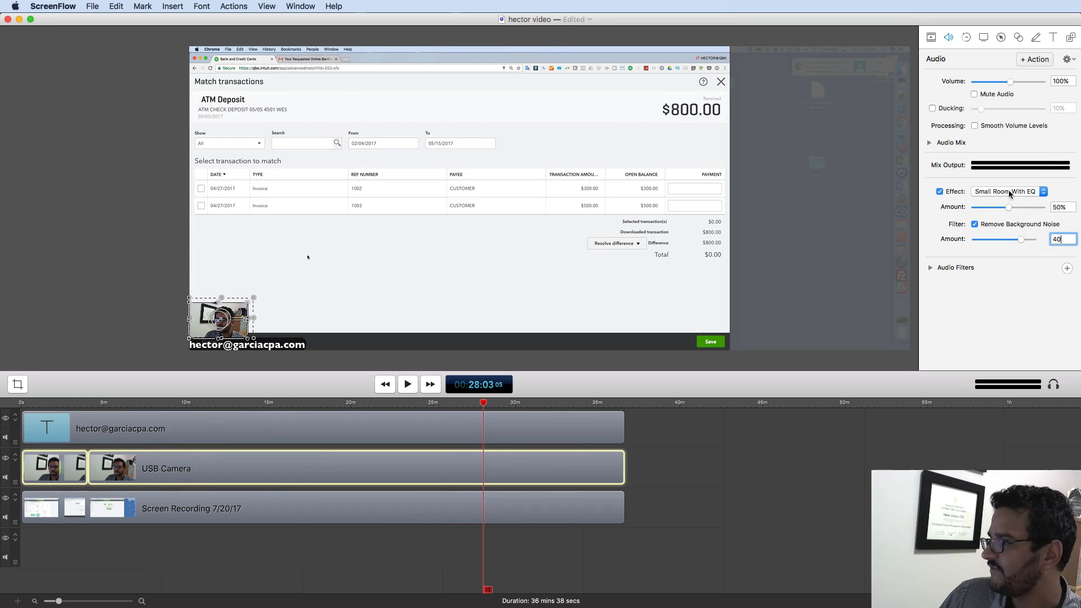
{"action": "left_click", "coordinate": [1008, 191]}
{"action": "left_click", "coordinate": [845, 234]}
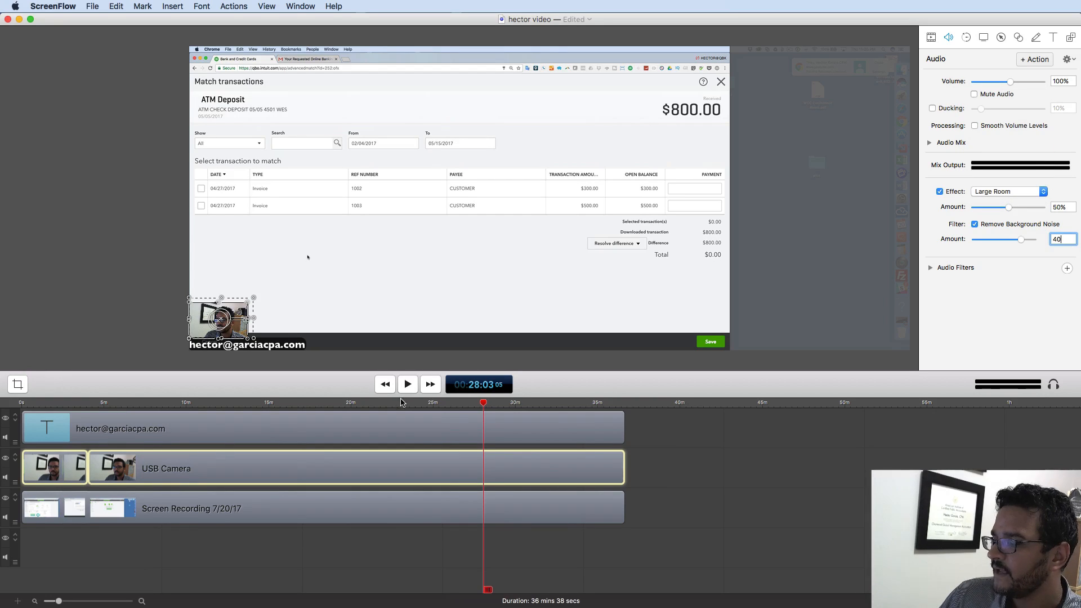
{"action": "left_click", "coordinate": [409, 385]}
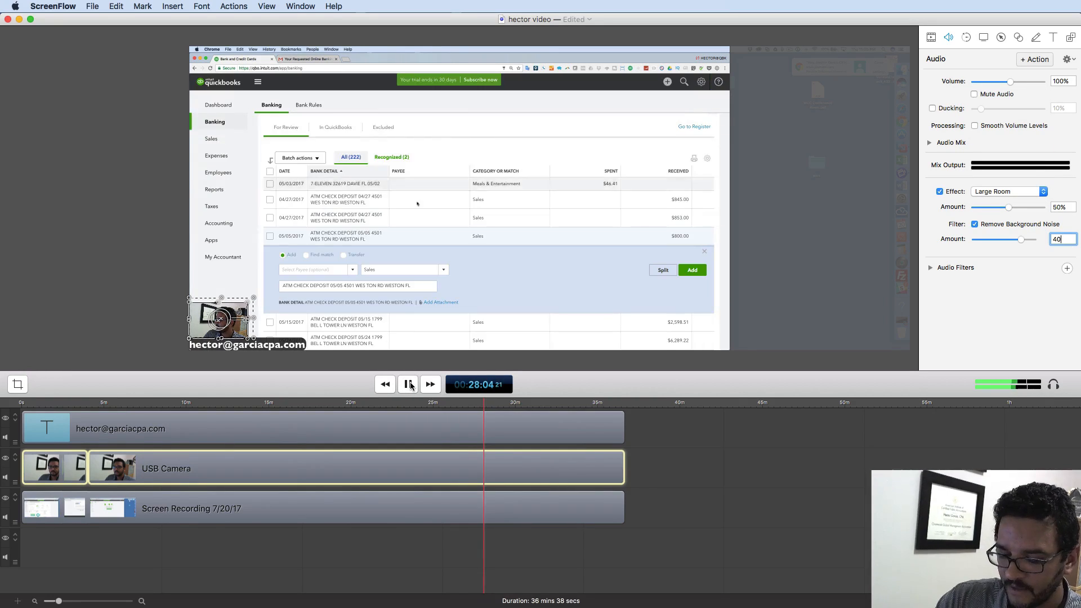
{"action": "key", "text": "XF86AudioRaiseVolume"}
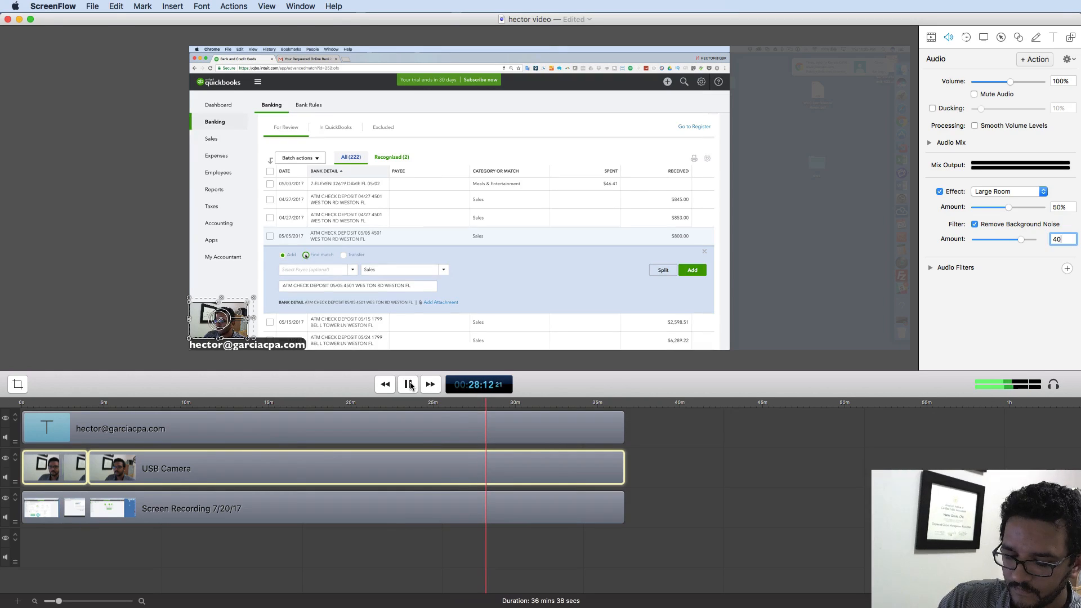
{"action": "key", "text": "XF86AudioLowerVolume"}
{"action": "key", "text": "XF86AudioLowerVolume"}
{"action": "key", "text": "XF86AudioLowerVolume"}
{"action": "key", "text": "XF86AudioLowerVolume"}
{"action": "key", "text": "XF86AudioLowerVolume"}
{"action": "key", "text": "XF86AudioLowerVolume"}
{"action": "key", "text": "XF86AudioLowerVolume"}
{"action": "key", "text": "XF86AudioLowerVolume"}
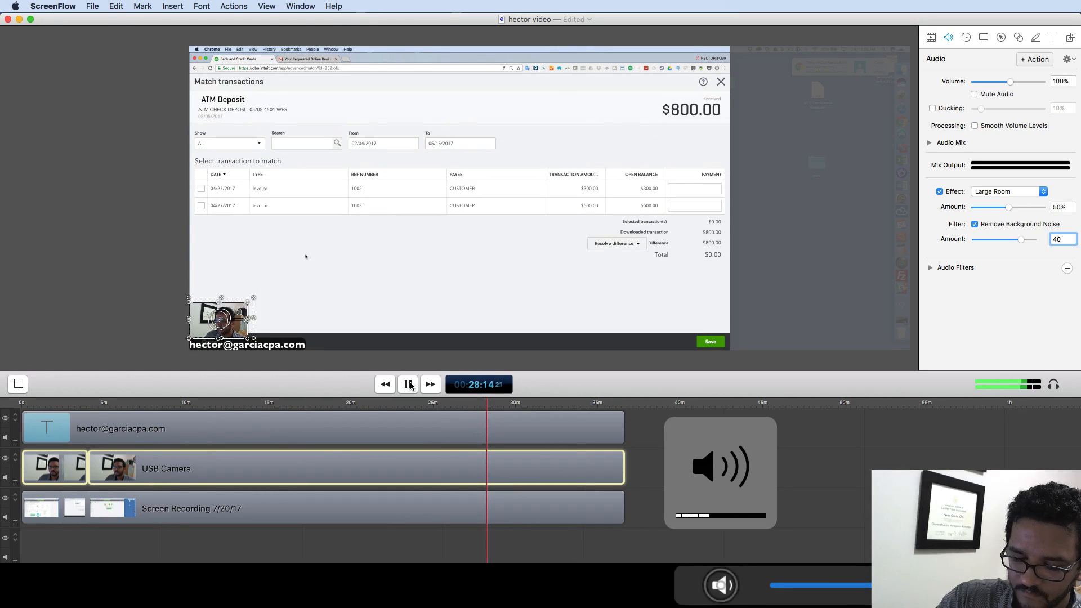
- Apply the Small Room With EQ effect at 10% amount and stop playback
{"action": "left_click", "coordinate": [1010, 193]}
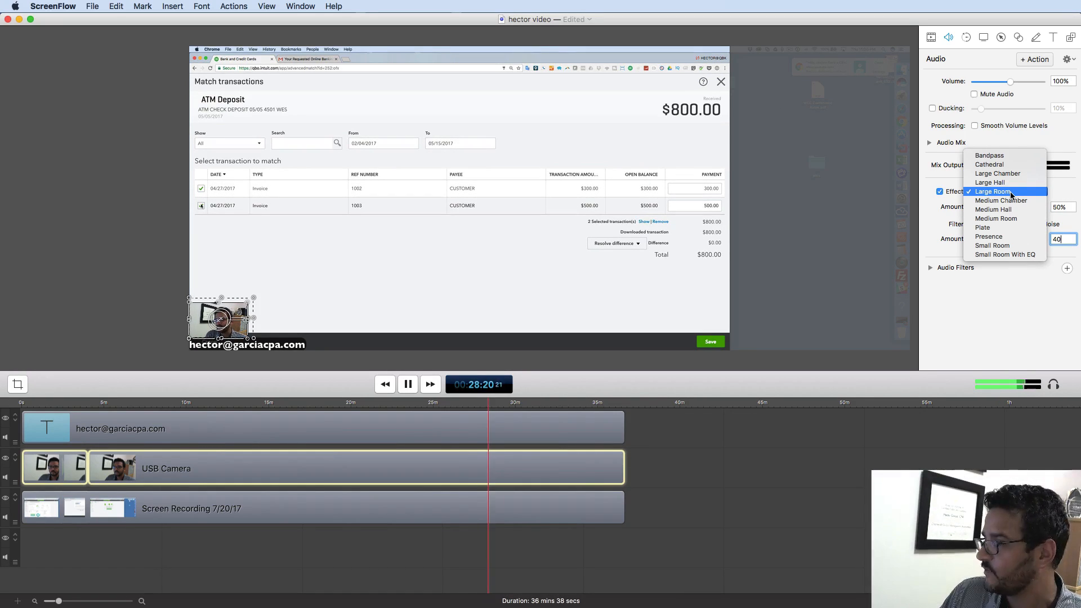
{"action": "left_click", "coordinate": [1019, 254]}
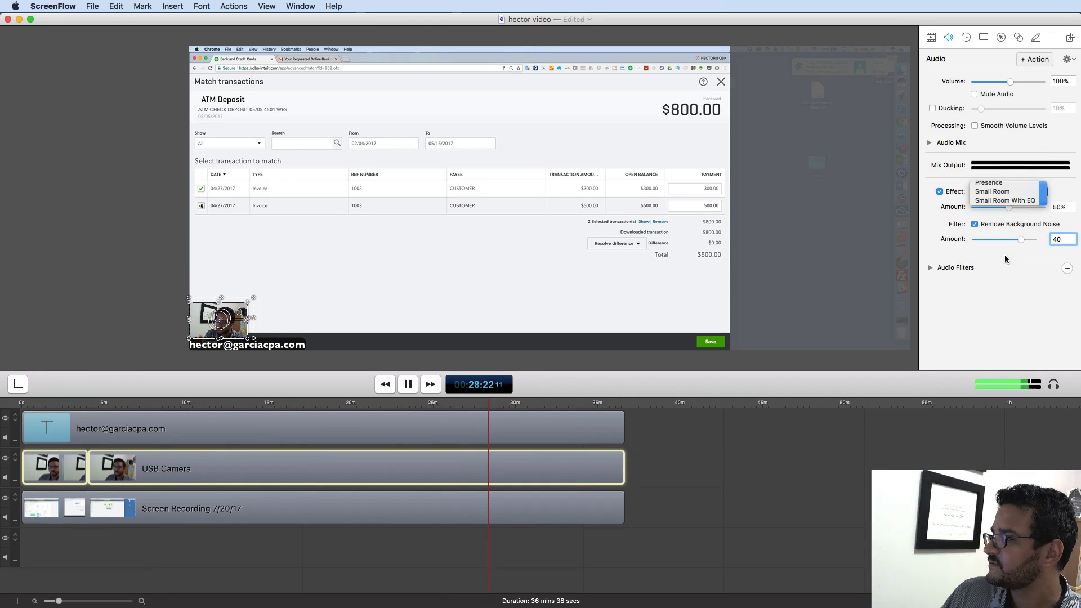
{"action": "left_click", "coordinate": [1050, 208]}
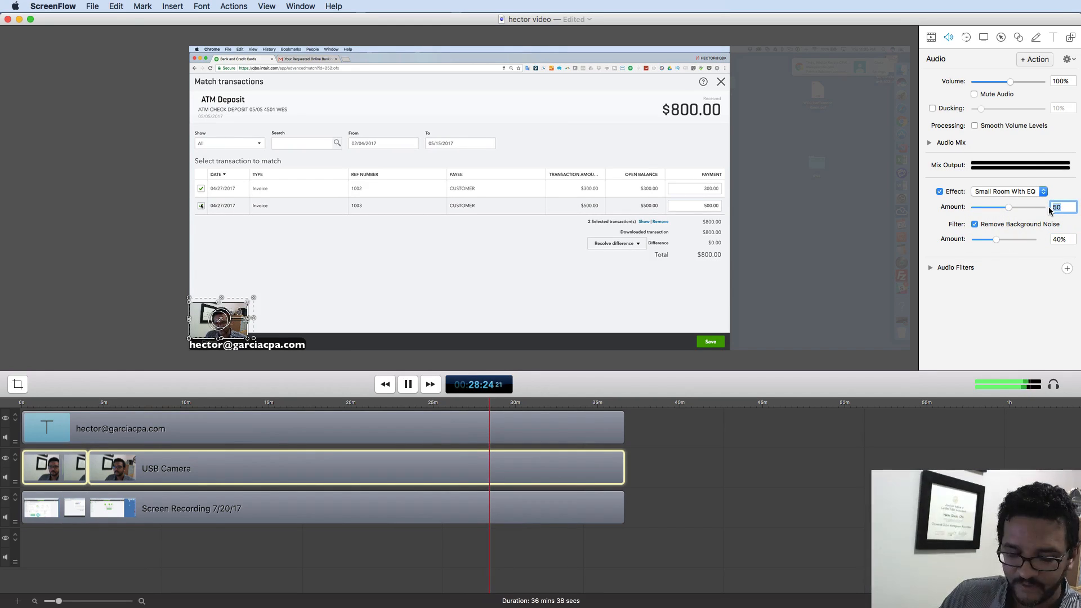
{"action": "type", "text": "10"}
{"action": "key", "text": "Tab"}
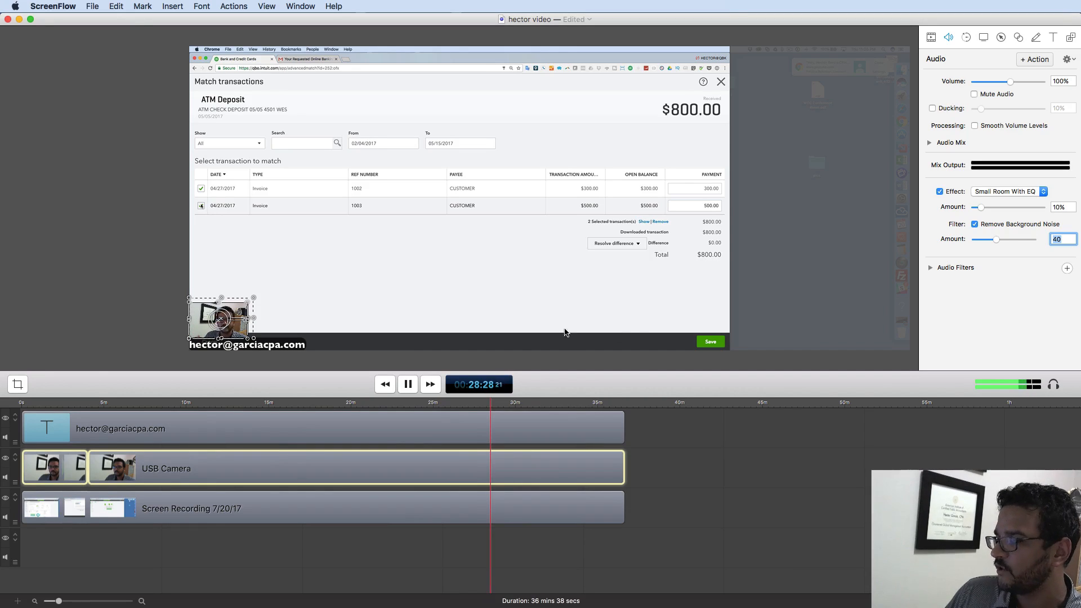
{"action": "left_click", "coordinate": [408, 385]}
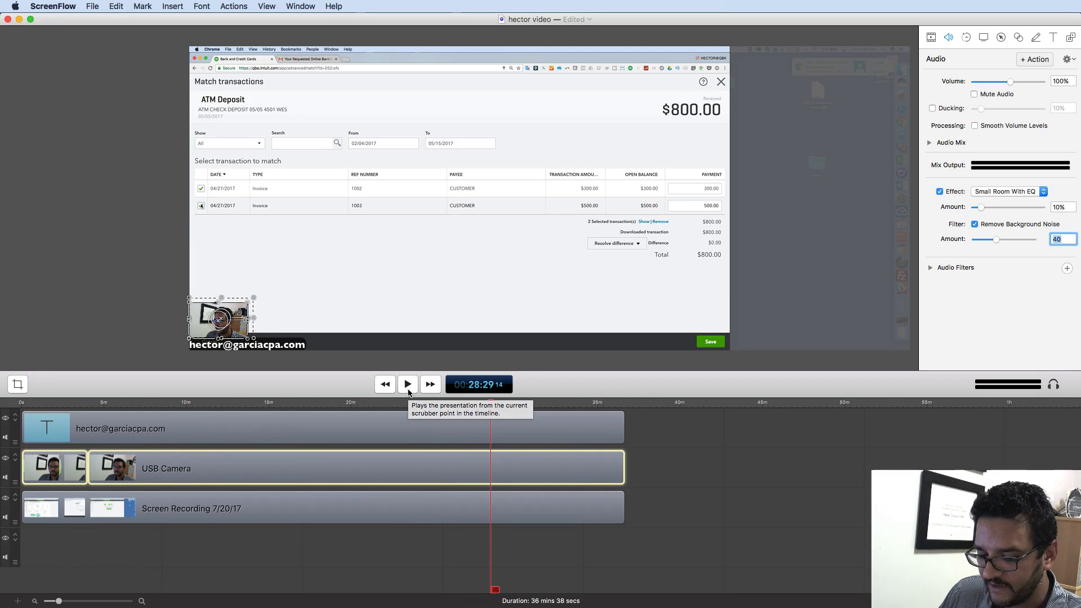
- Play back the adjusted camera audio, then return the playhead to 00:00:00 with clips deselected
{"action": "key", "text": "XF86AudioRaiseVolume"}
{"action": "key", "text": "XF86AudioRaiseVolume"}
{"action": "key", "text": "XF86AudioRaiseVolume"}
{"action": "key", "text": "XF86AudioRaiseVolume"}
{"action": "key", "text": "XF86AudioRaiseVolume"}
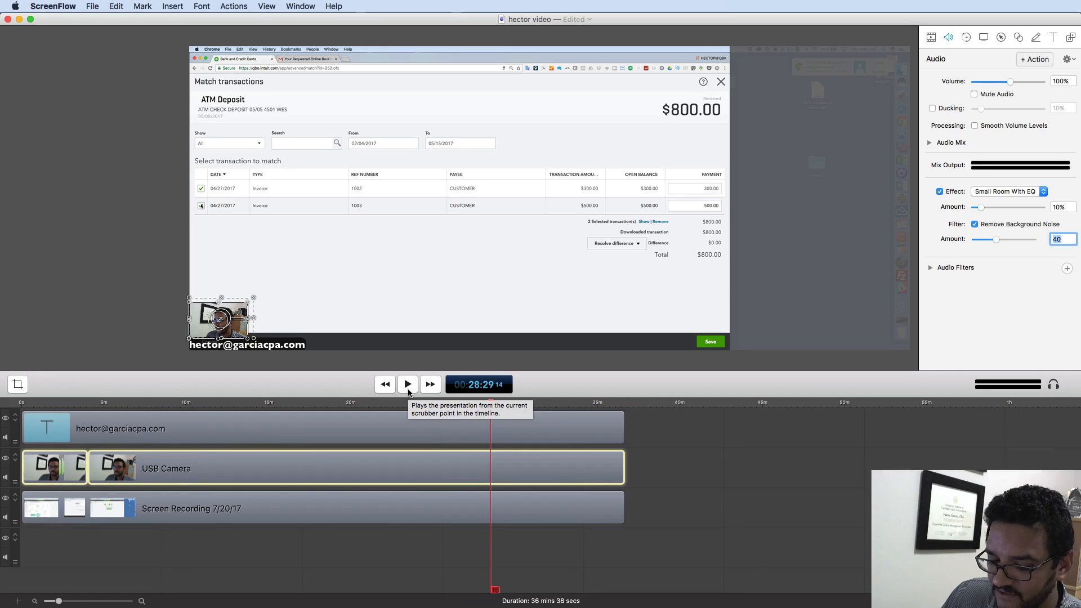
{"action": "left_click", "coordinate": [409, 385]}
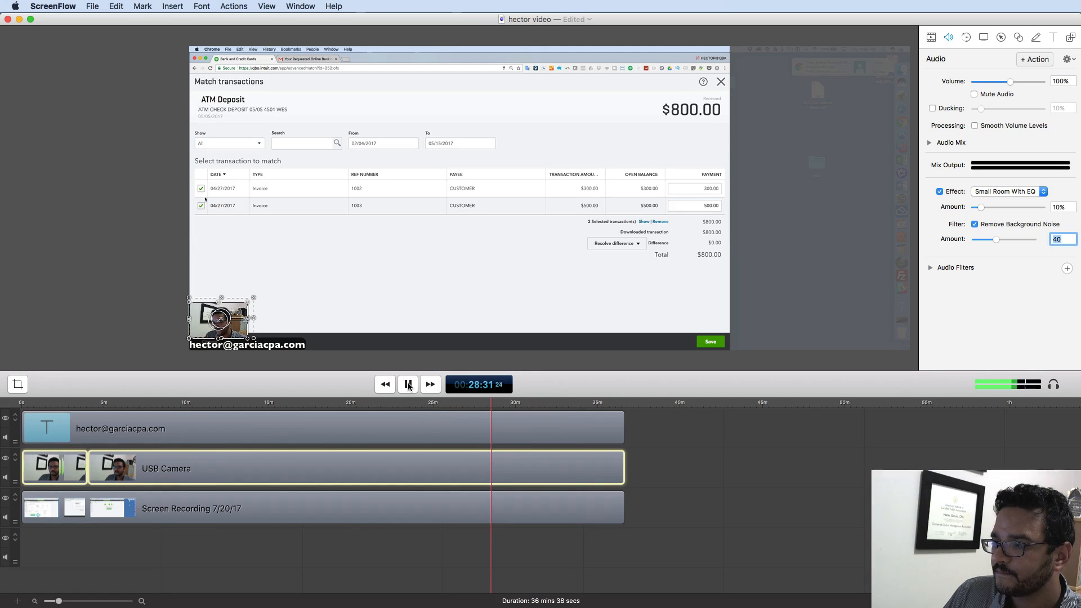
{"action": "left_click", "coordinate": [408, 385]}
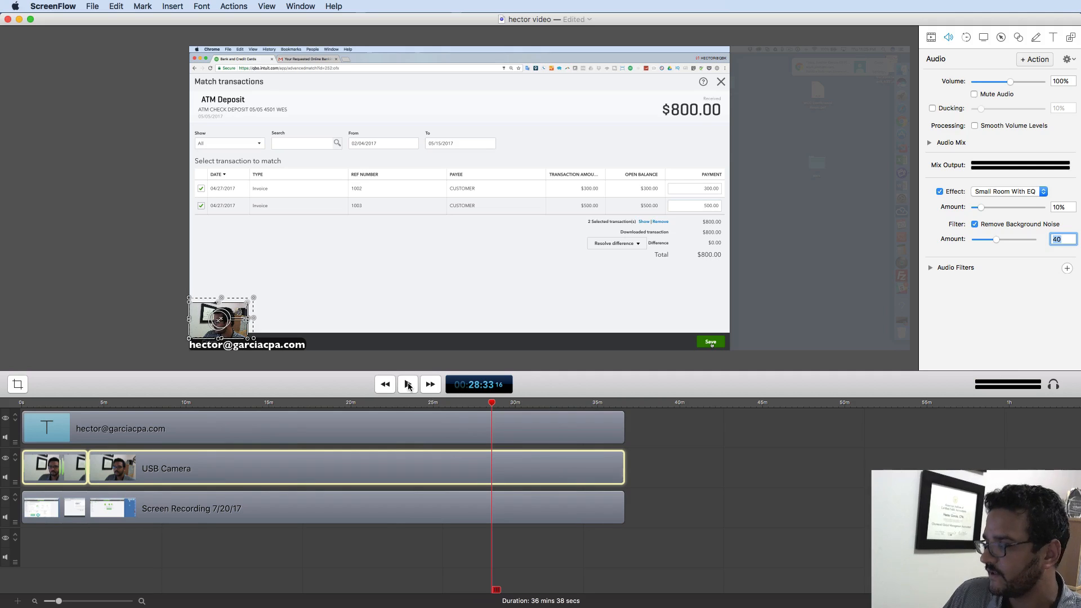
{"action": "left_click_drag", "start_coordinate": [491, 404], "coordinate": [21, 403]}
{"action": "left_click", "coordinate": [104, 232]}
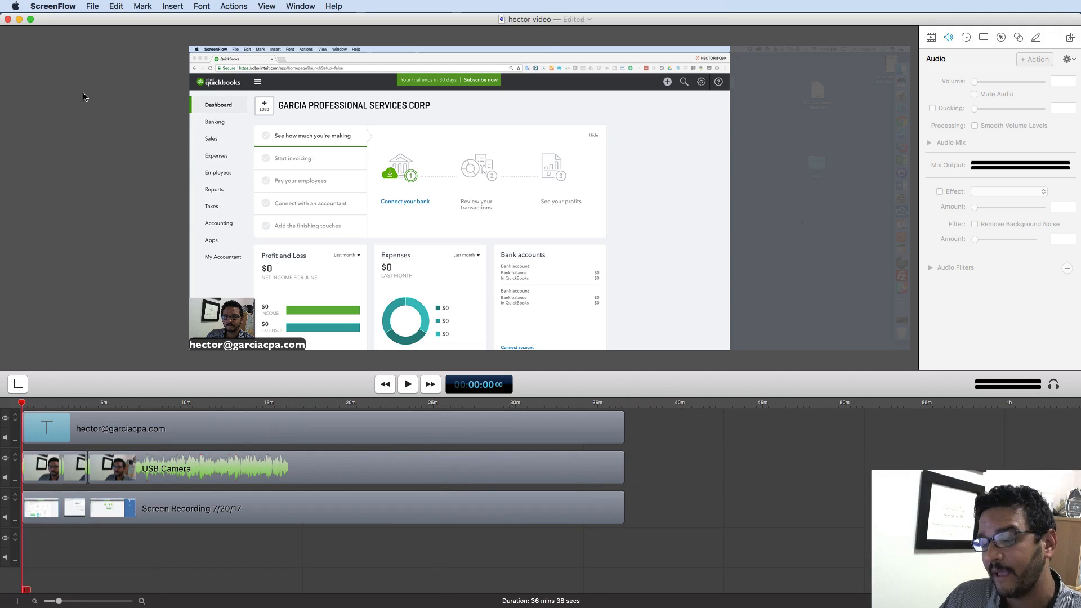
- Export with the Web – High preset at 100% scale (1920 x 1080)
{"action": "left_click", "coordinate": [92, 6]}
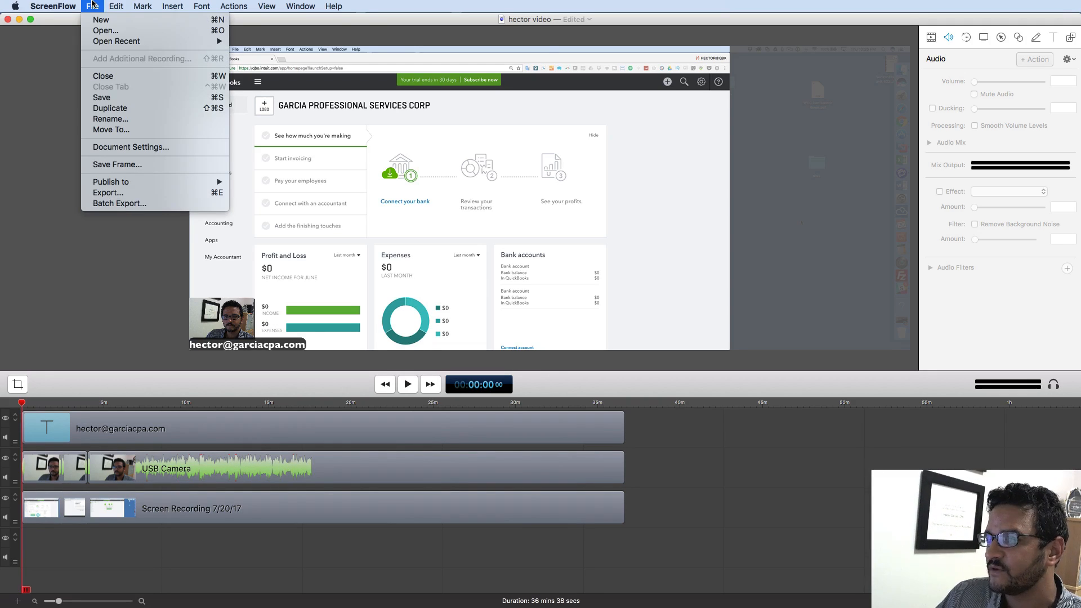
{"action": "left_click", "coordinate": [128, 193]}
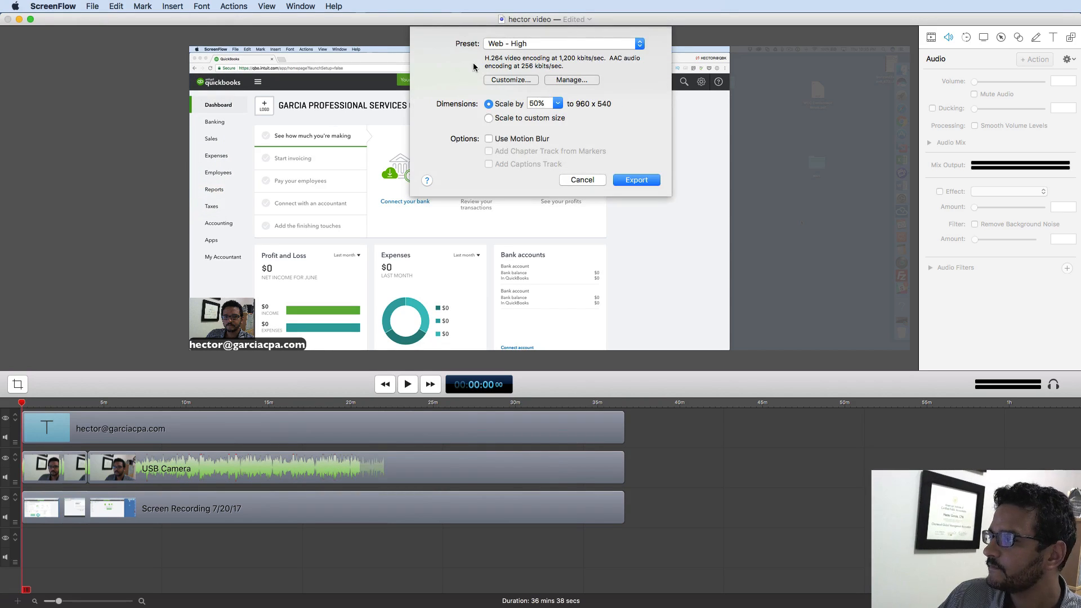
{"action": "left_click", "coordinate": [516, 43]}
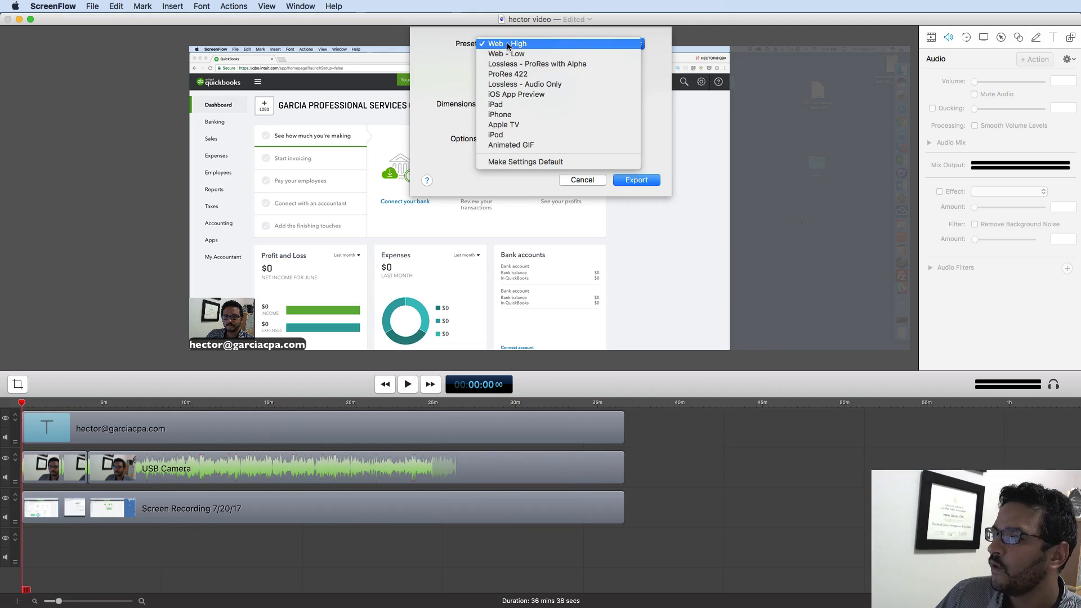
{"action": "left_click", "coordinate": [512, 44]}
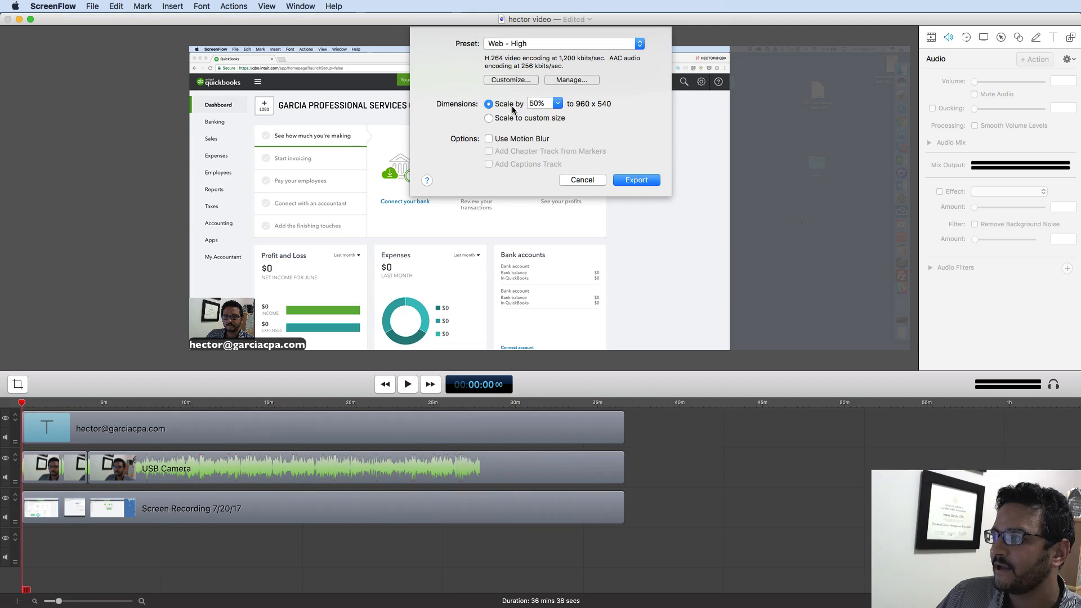
{"action": "left_click", "coordinate": [558, 105]}
{"action": "left_click", "coordinate": [543, 119]}
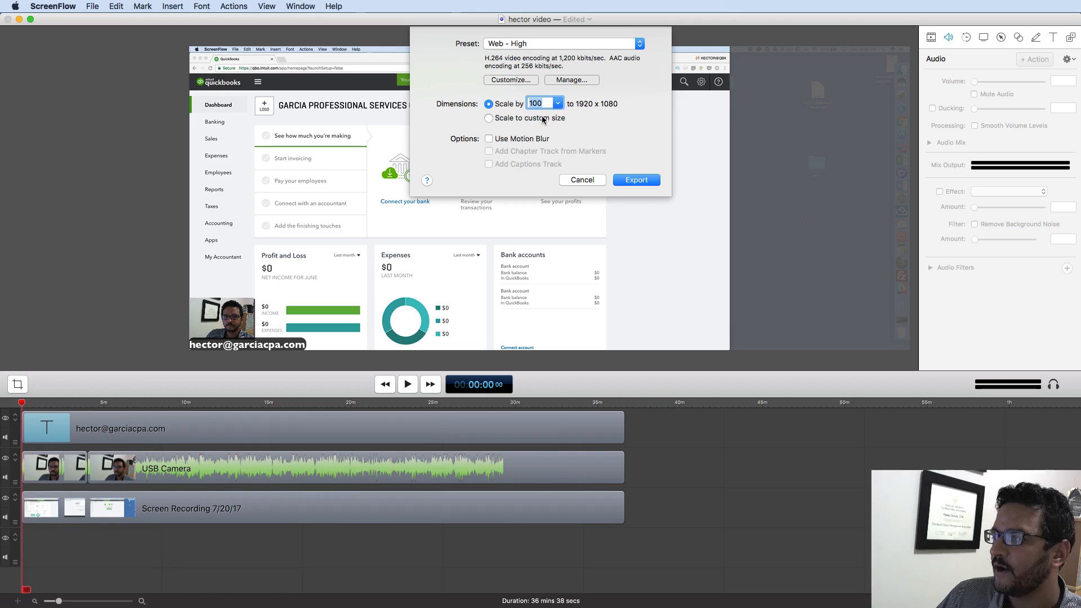
{"action": "left_click", "coordinate": [524, 45]}
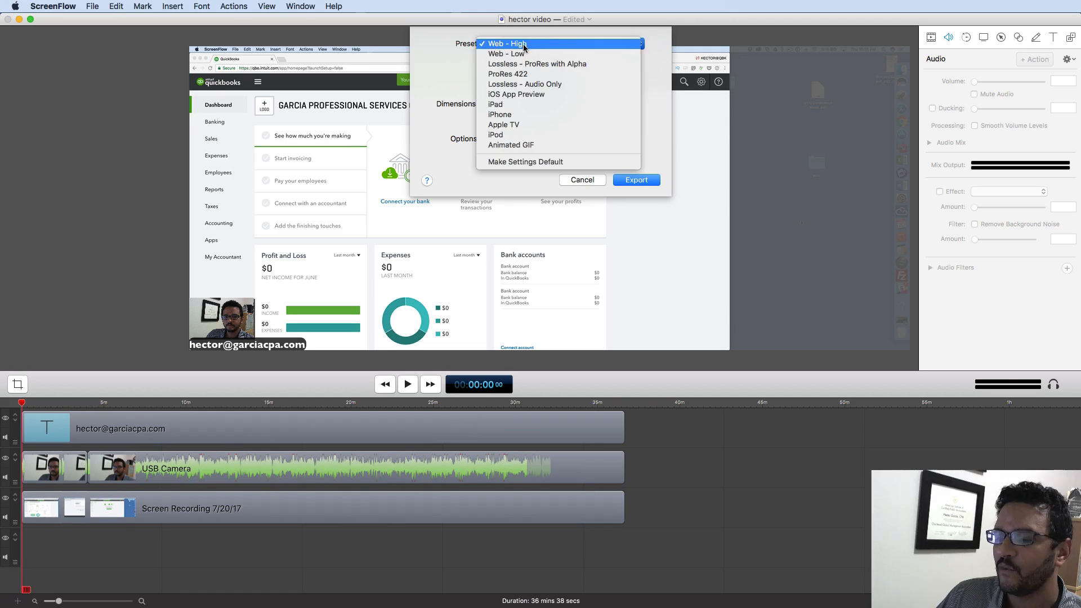
{"action": "left_click", "coordinate": [524, 45]}
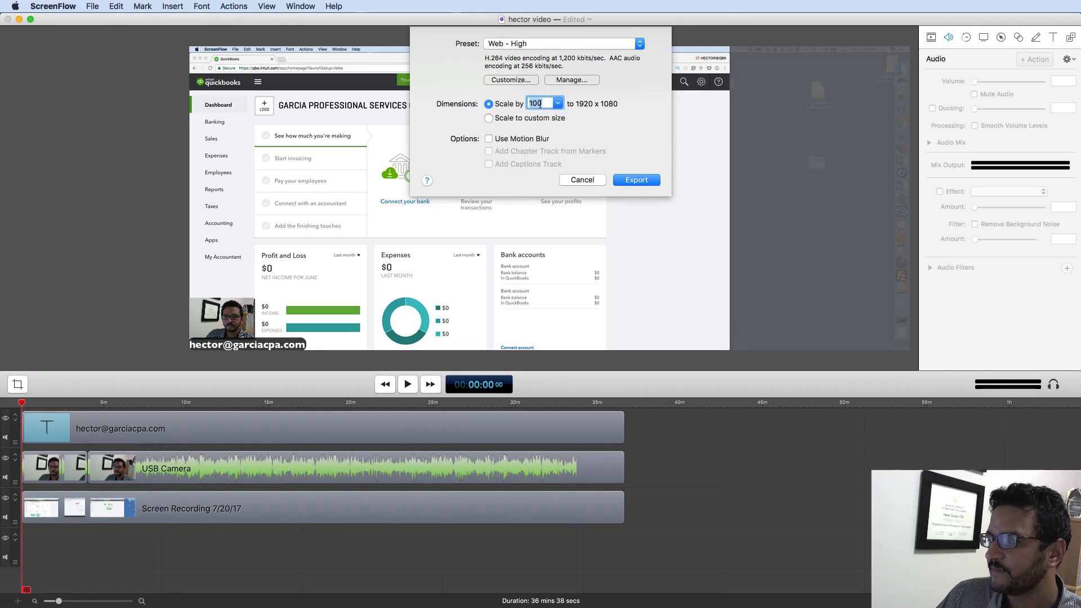
{"action": "left_click", "coordinate": [635, 181]}
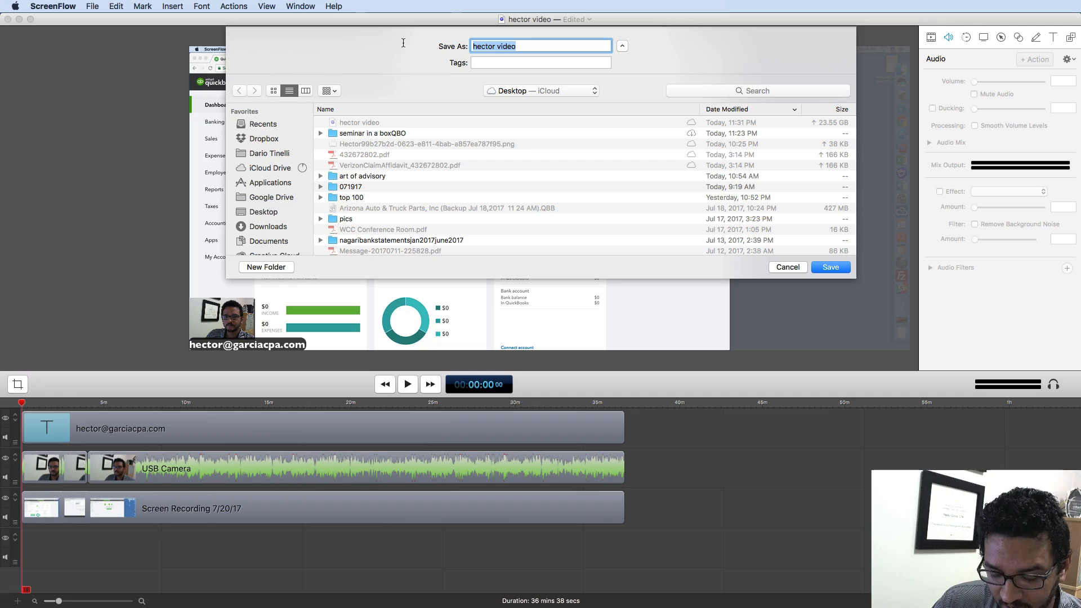
- Save the export to the Desktop as 'Editing videos in Screenflow and preparing for YouTube Upload'
{"action": "type", "text": "Editi"}
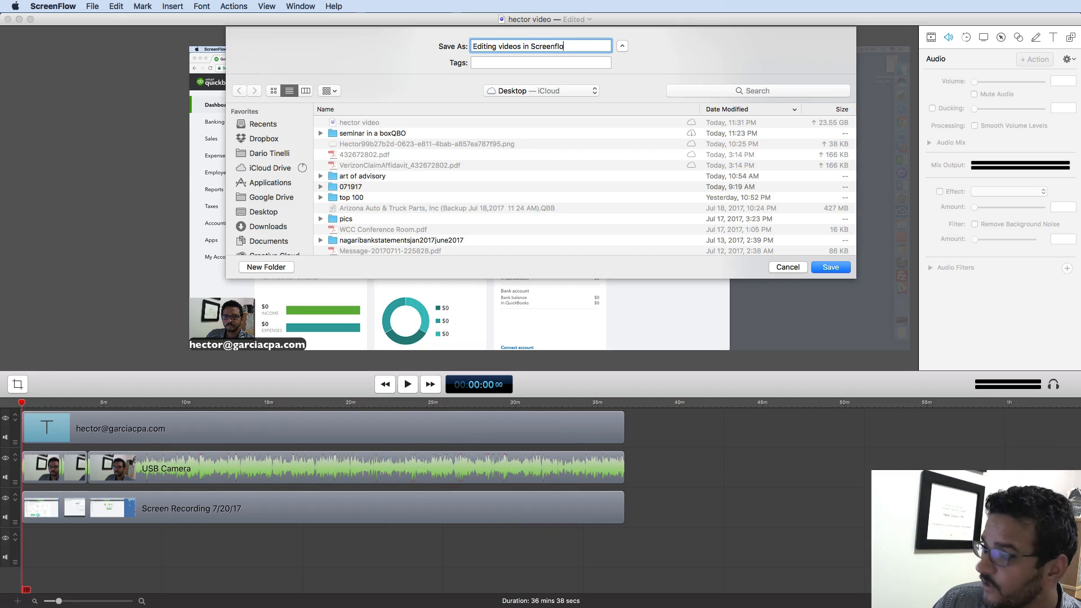
{"action": "type", "text": "ng videos in Screenflow and"}
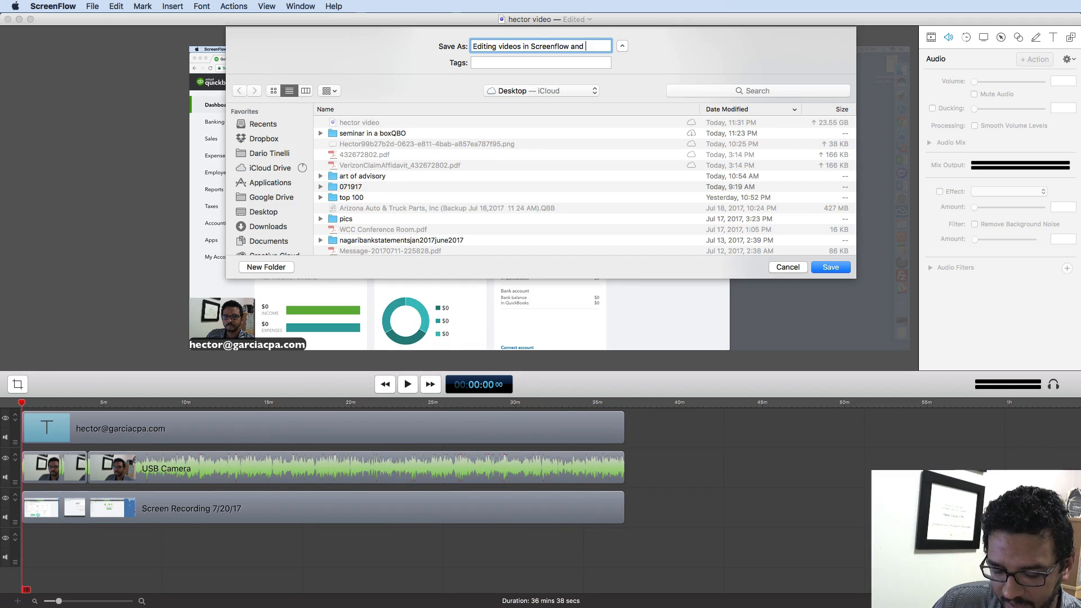
{"action": "type", "text": " prea"}
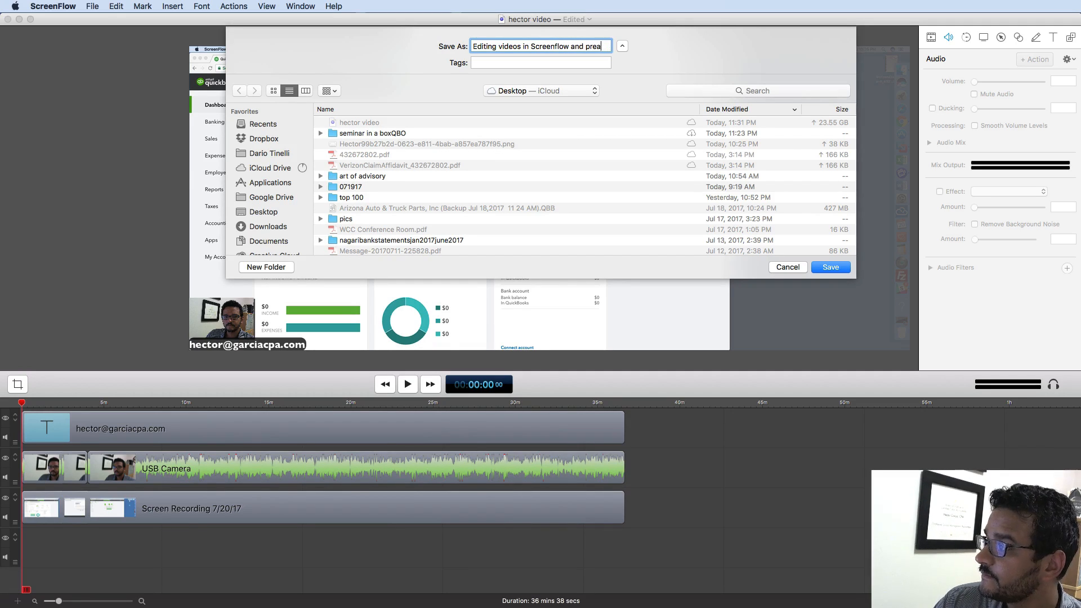
{"action": "type", "text": "priparing "}
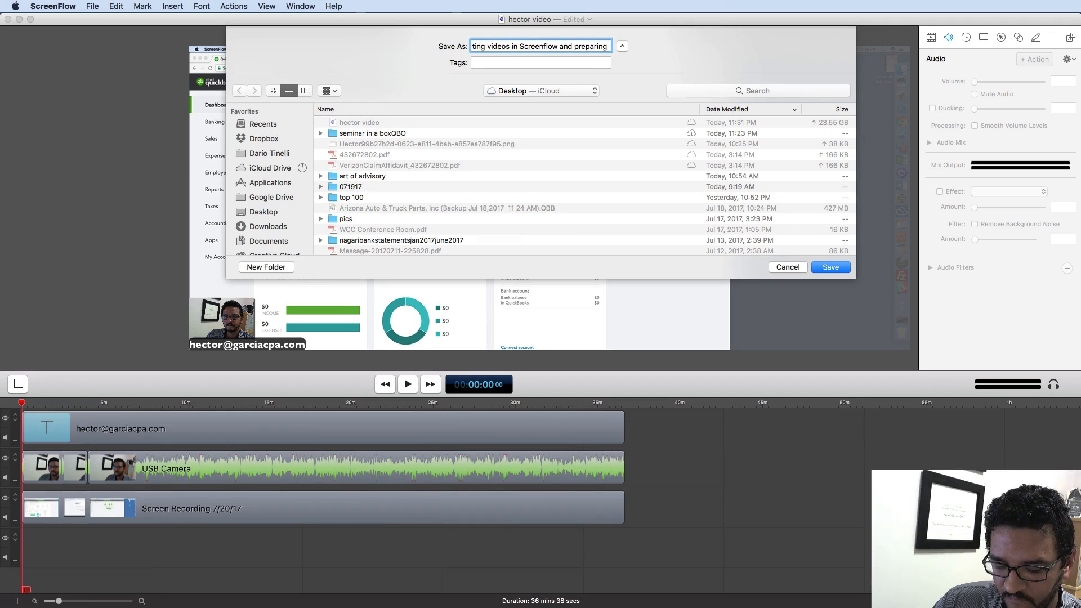
{"action": "type", "text": "for YouT"}
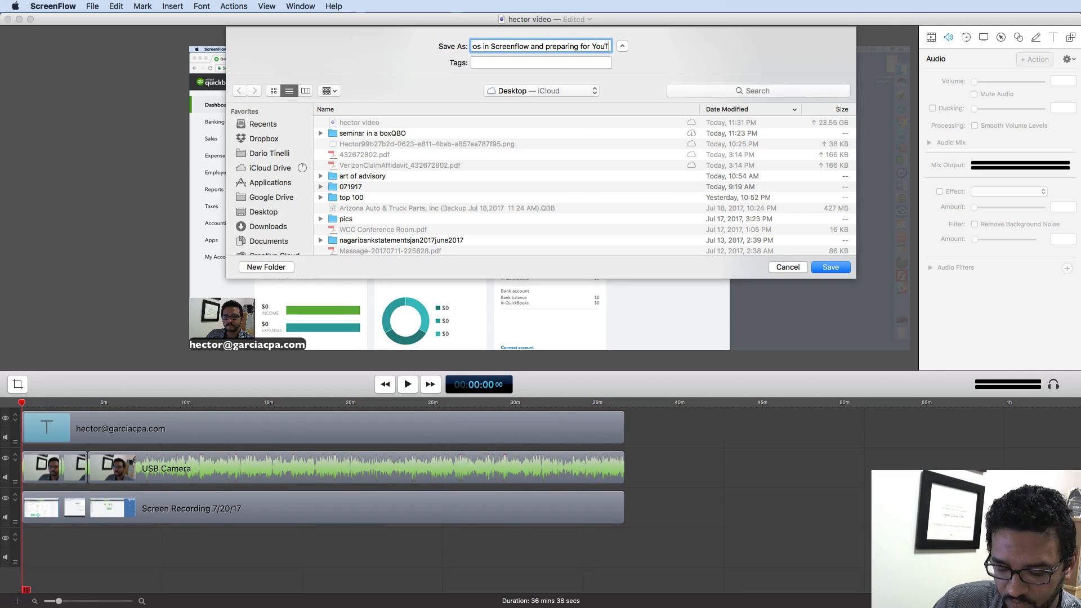
{"action": "type", "text": "ube Upoload"}
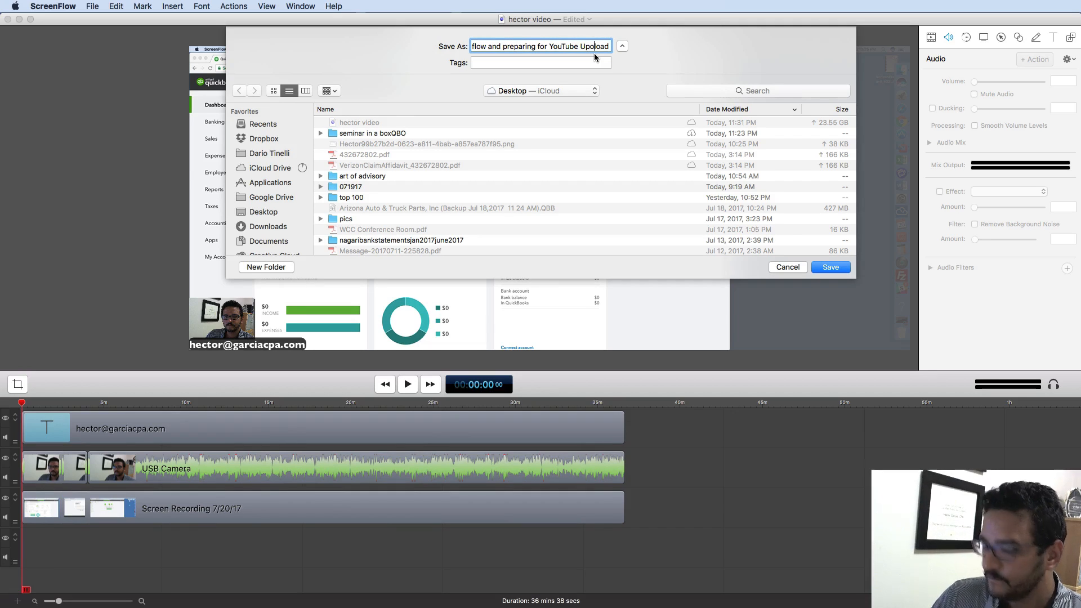
{"action": "key", "text": "BackSpace"}
{"action": "left_click", "coordinate": [831, 267]}
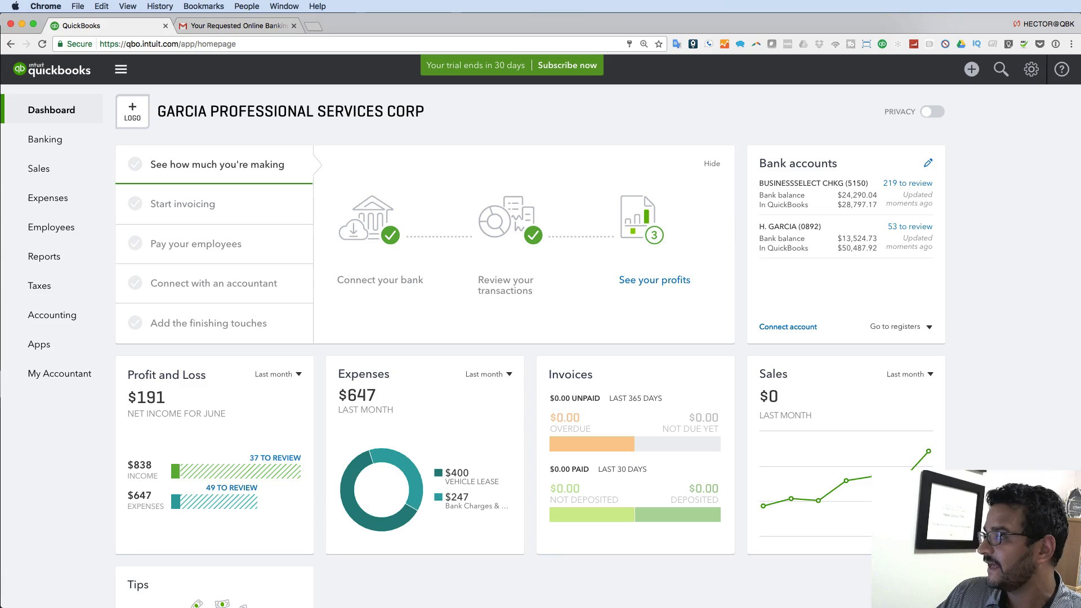
{"action": "left_click", "coordinate": [237, 25]}
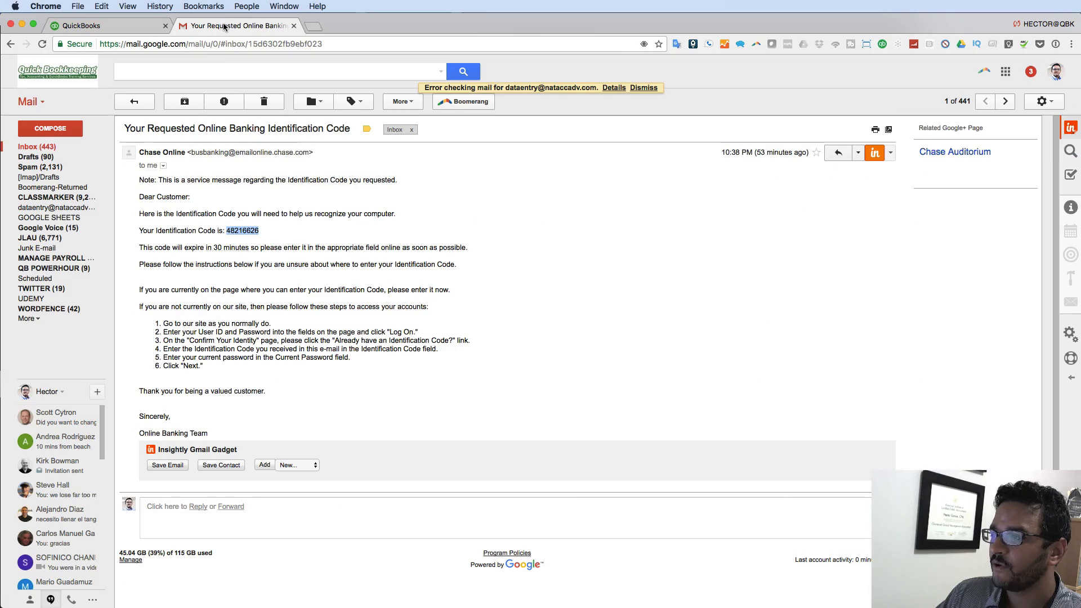
- Load youtube in the current Chrome tab and adjust the page zoom
{"action": "left_click", "coordinate": [206, 47]}
{"action": "type", "text": "youtube"}
{"action": "key", "text": "Return"}
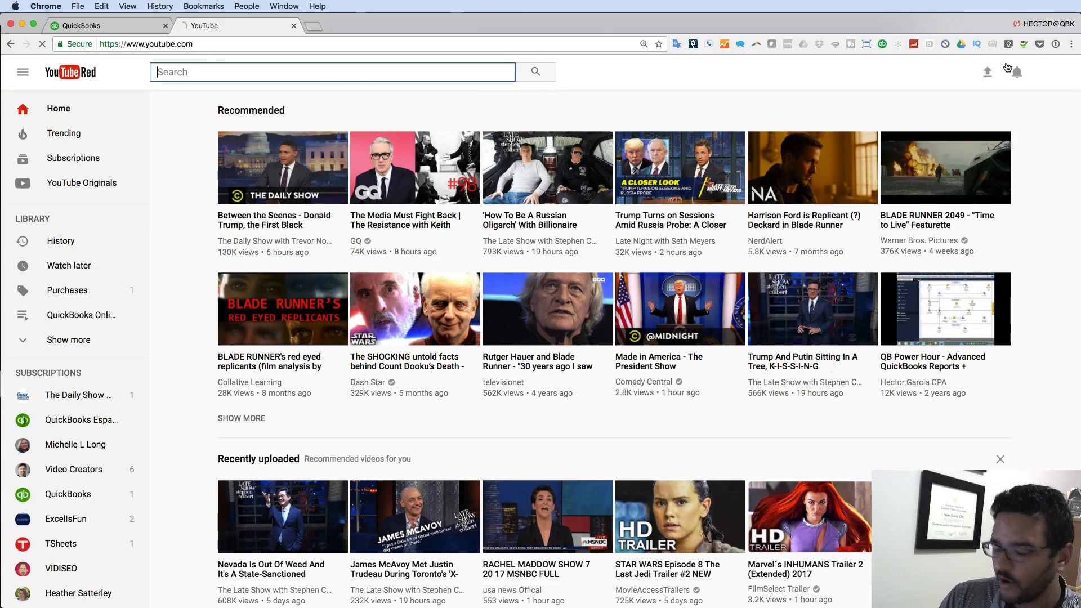
{"action": "key", "text": "super+minus"}
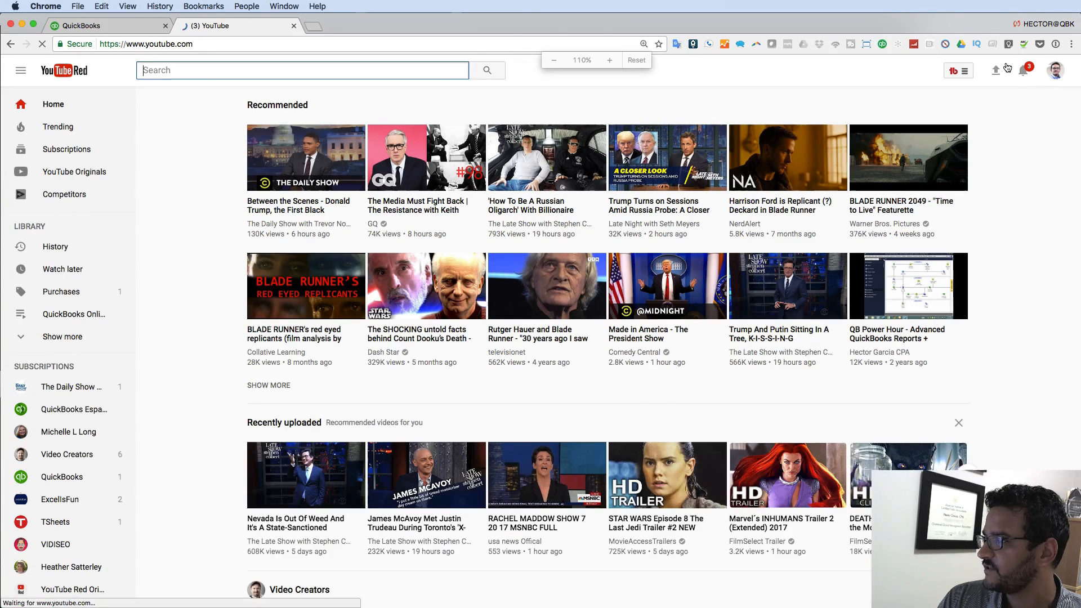
{"action": "key", "text": "super+plus"}
{"action": "key", "text": "super+minus"}
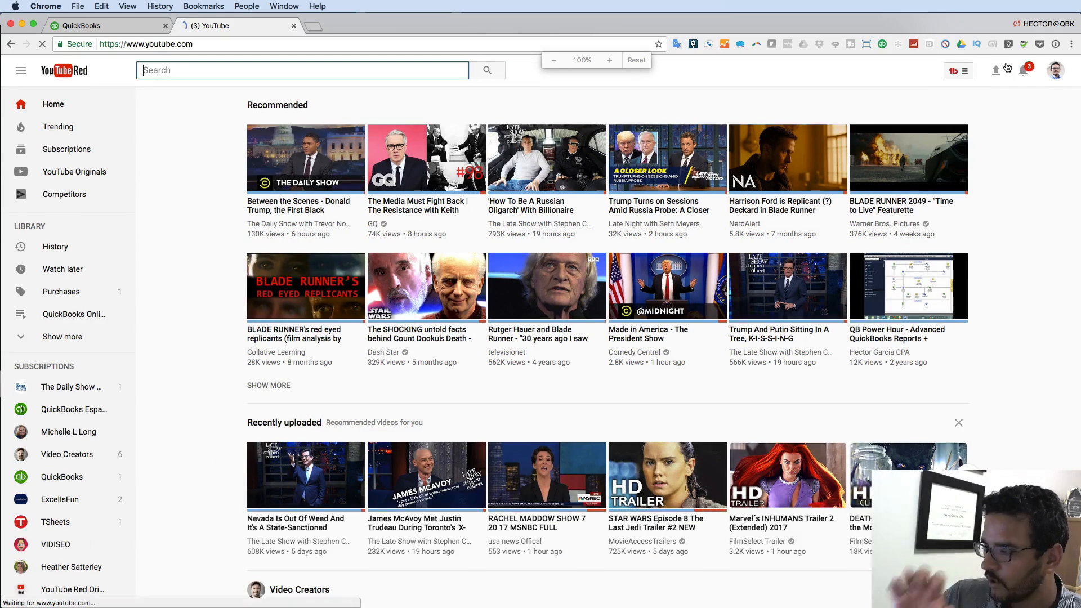
- Check the signed-in YouTube account via the avatar menu, then close it
{"action": "left_click", "coordinate": [1053, 71]}
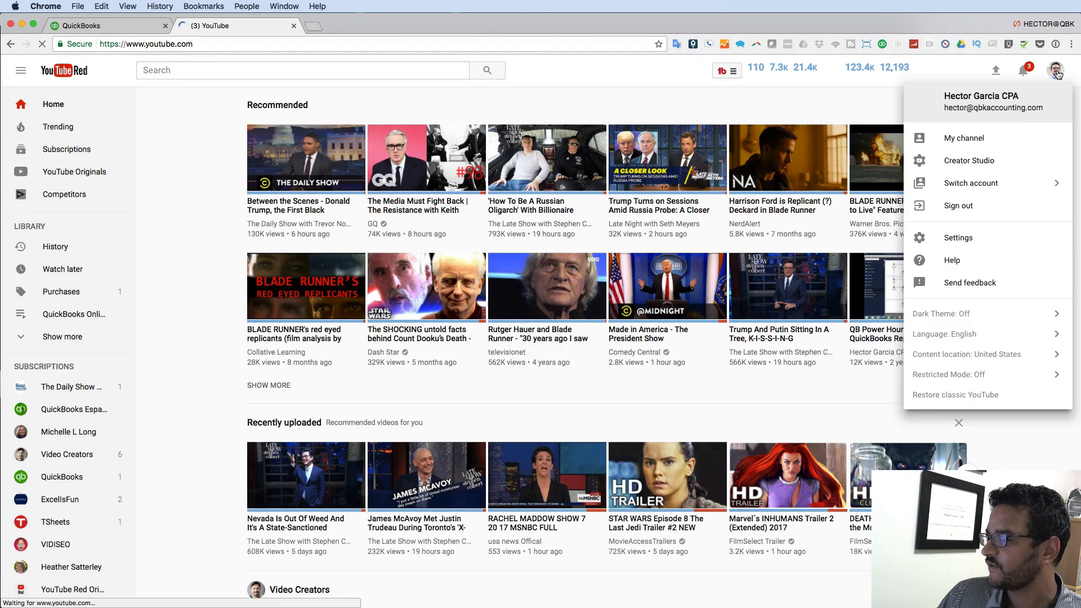
{"action": "left_click", "coordinate": [1055, 73]}
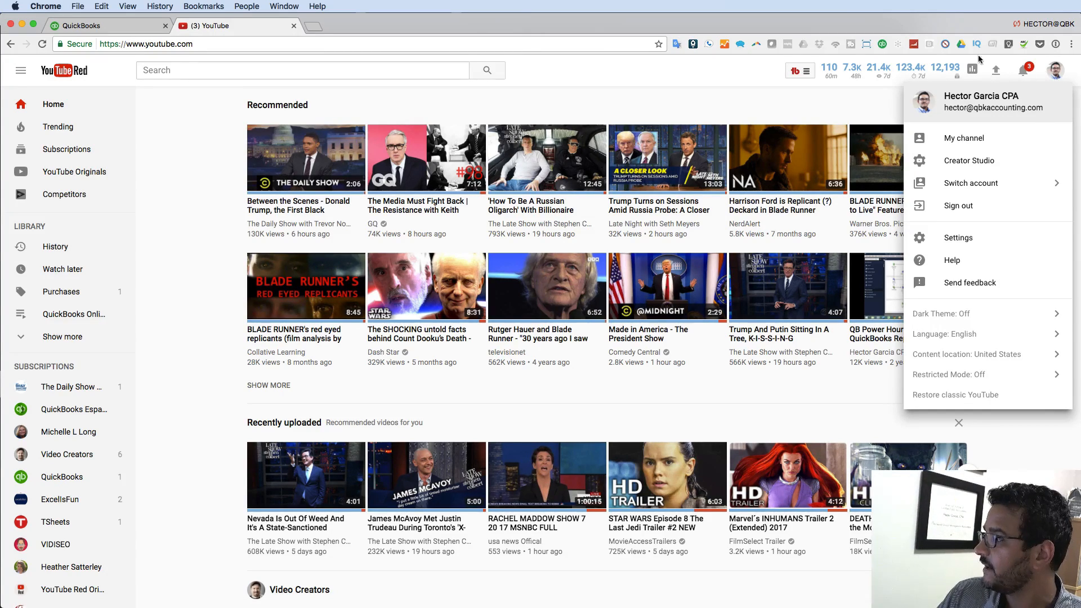
{"action": "left_click", "coordinate": [653, 71]}
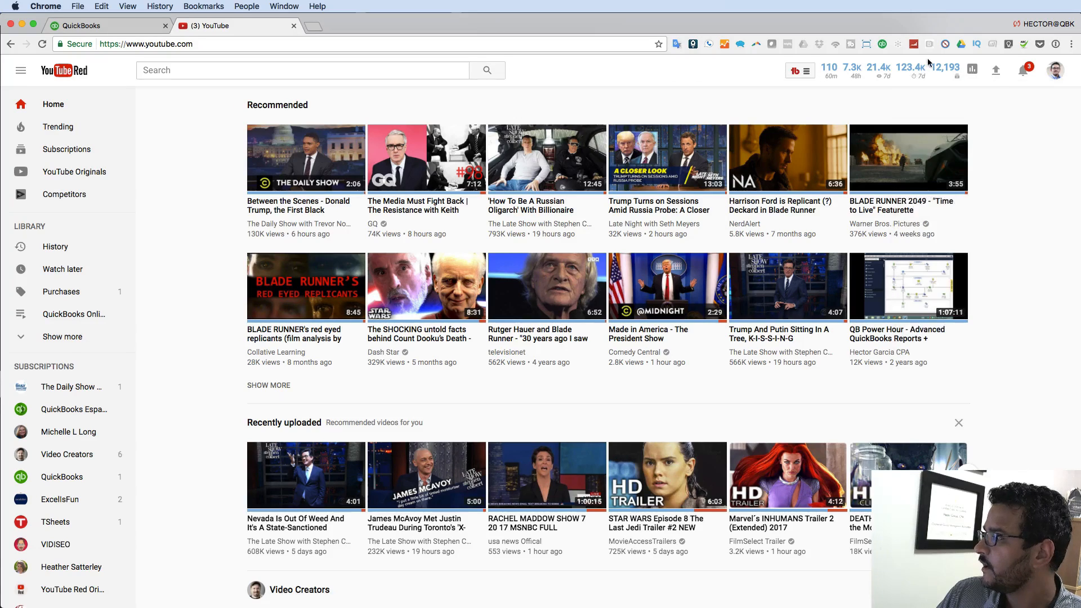
- Go to the YouTube upload page, zoom in, and drop the hector video file onto it
{"action": "left_click", "coordinate": [997, 78]}
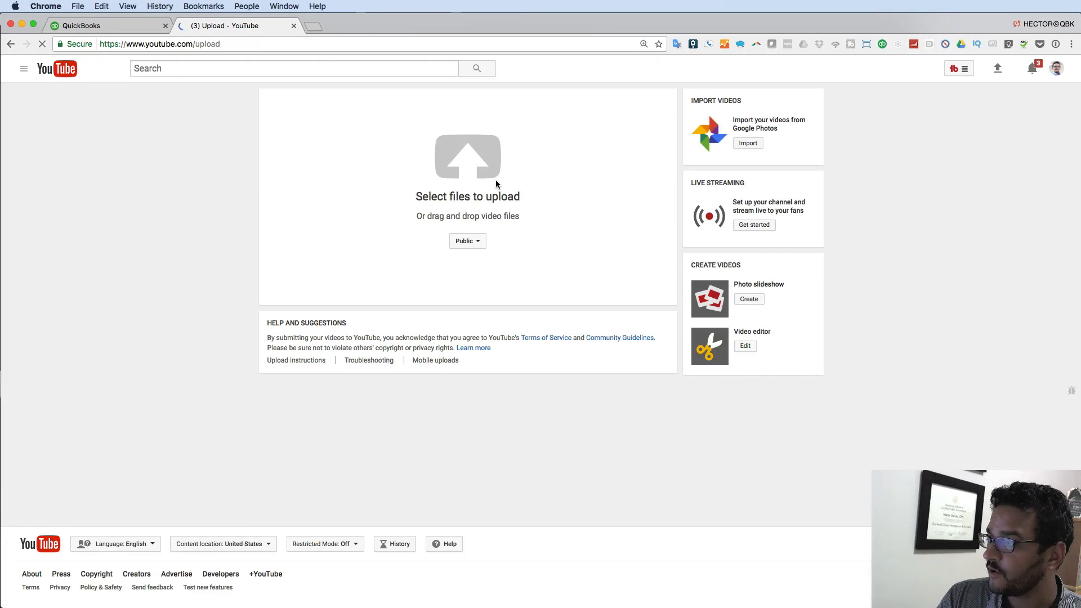
{"action": "key", "text": "super+equal"}
{"action": "key", "text": "super+equal"}
{"action": "key", "text": "super+equal"}
{"action": "key", "text": "super+equal"}
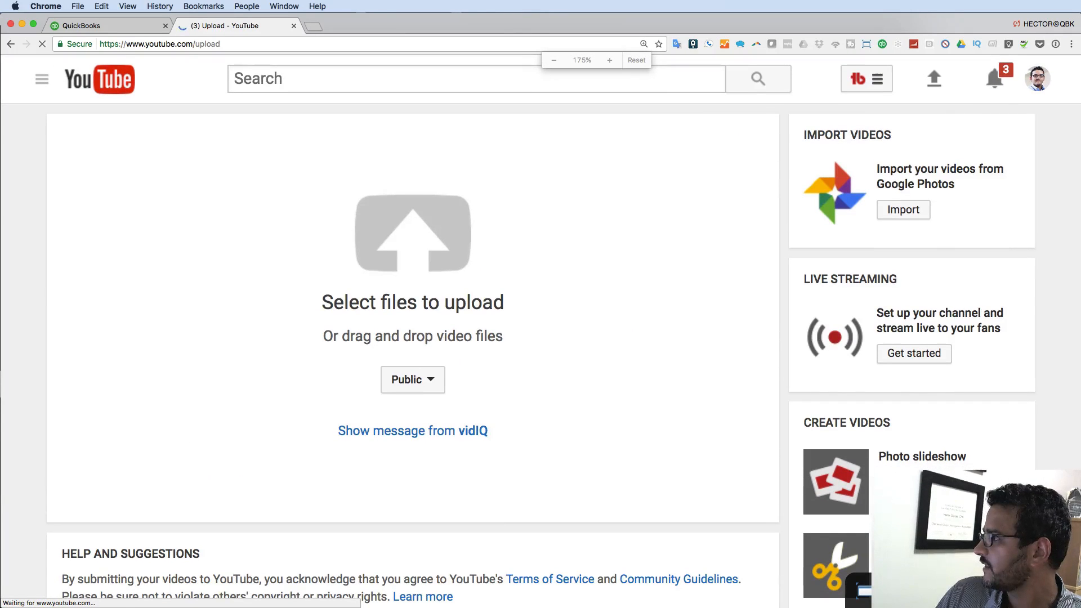
{"action": "left_click_drag", "start_coordinate": [871, 131], "coordinate": [403, 225]}
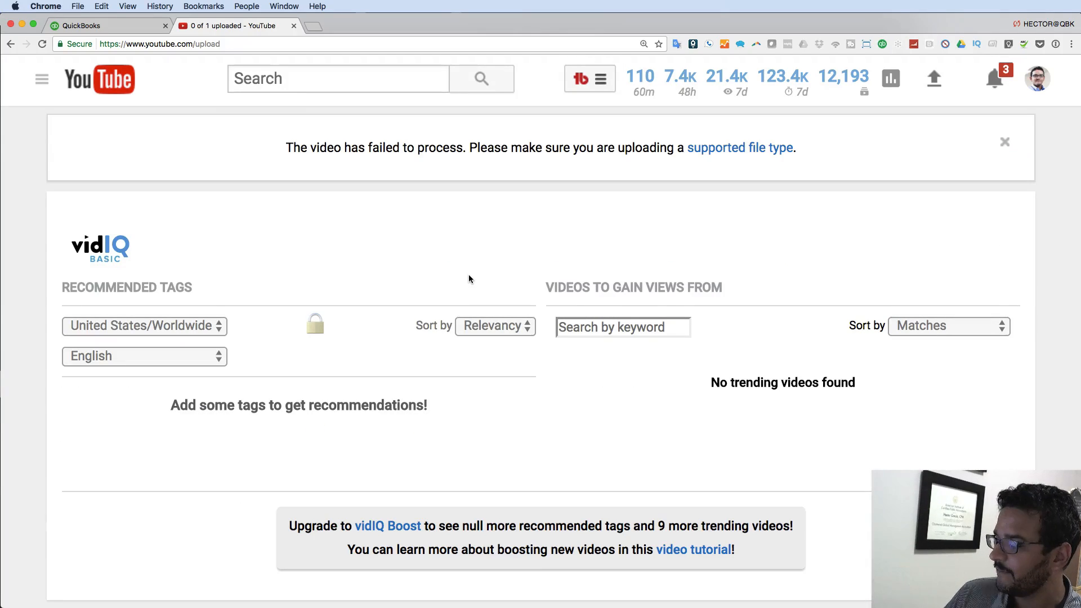
- Dismiss the failed-to-process warning and the image-file notice on the upload page
{"action": "left_click", "coordinate": [1005, 142]}
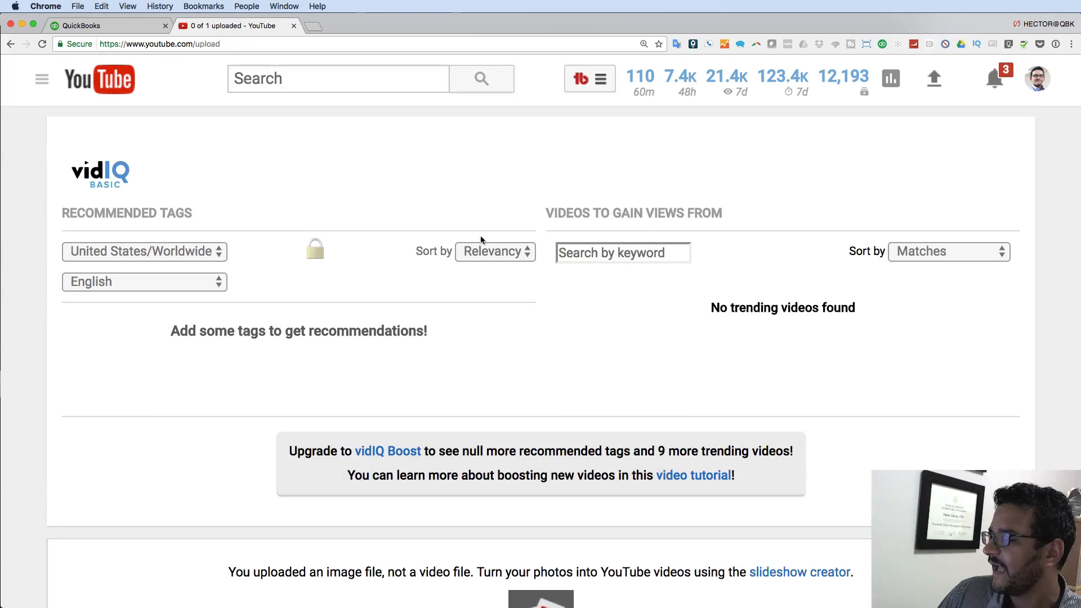
{"action": "scroll", "coordinate": [763, 381], "scroll_direction": "down", "scroll_amount": 5}
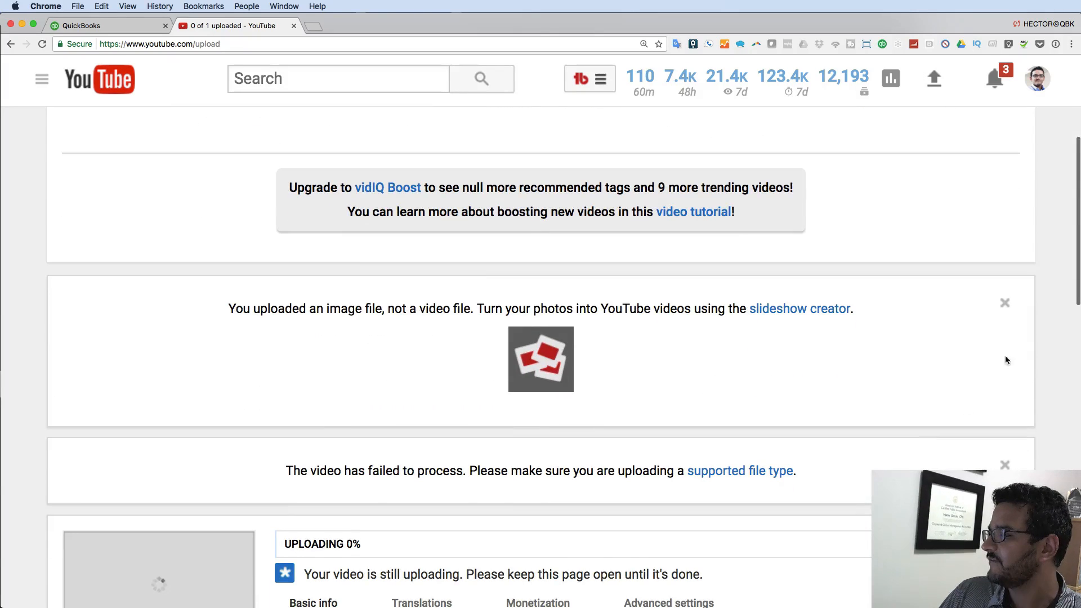
{"action": "left_click", "coordinate": [1006, 304]}
{"action": "scroll", "coordinate": [806, 370], "scroll_direction": "down", "scroll_amount": 3}
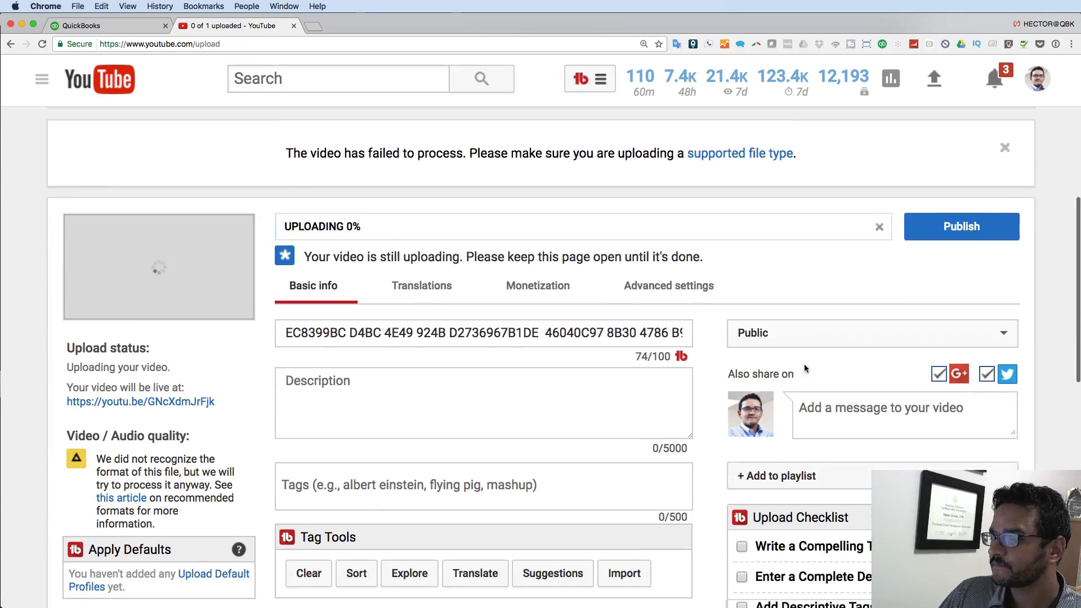
- Review the title, description and tags fields, and keep the video's privacy set to Public
{"action": "left_click_drag", "start_coordinate": [283, 334], "coordinate": [1015, 332]}
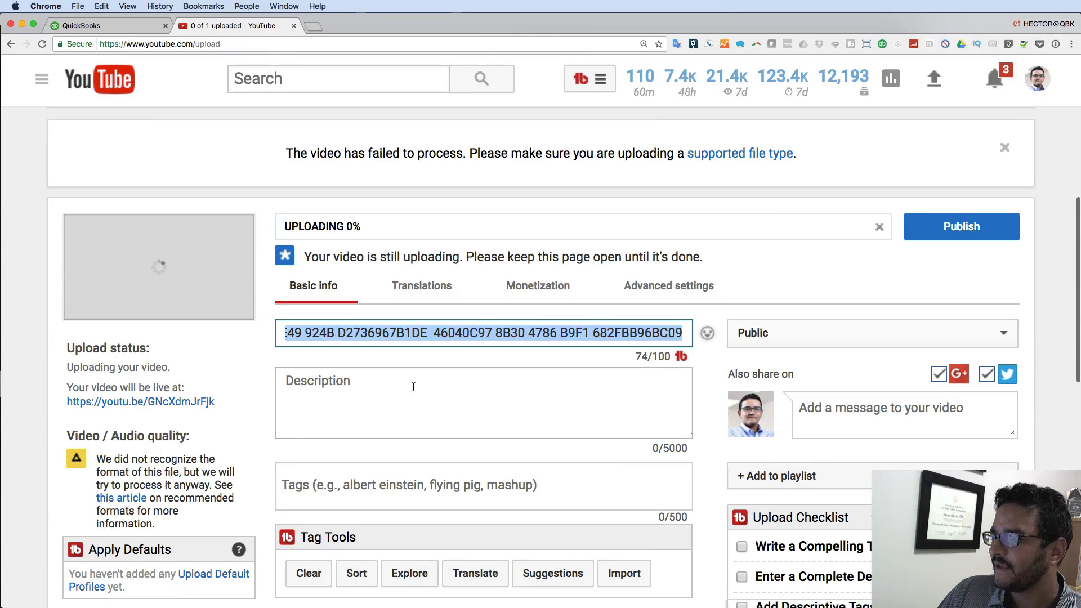
{"action": "left_click", "coordinate": [370, 392]}
{"action": "left_click", "coordinate": [377, 483]}
{"action": "scroll", "coordinate": [406, 476], "scroll_direction": "down", "scroll_amount": 3}
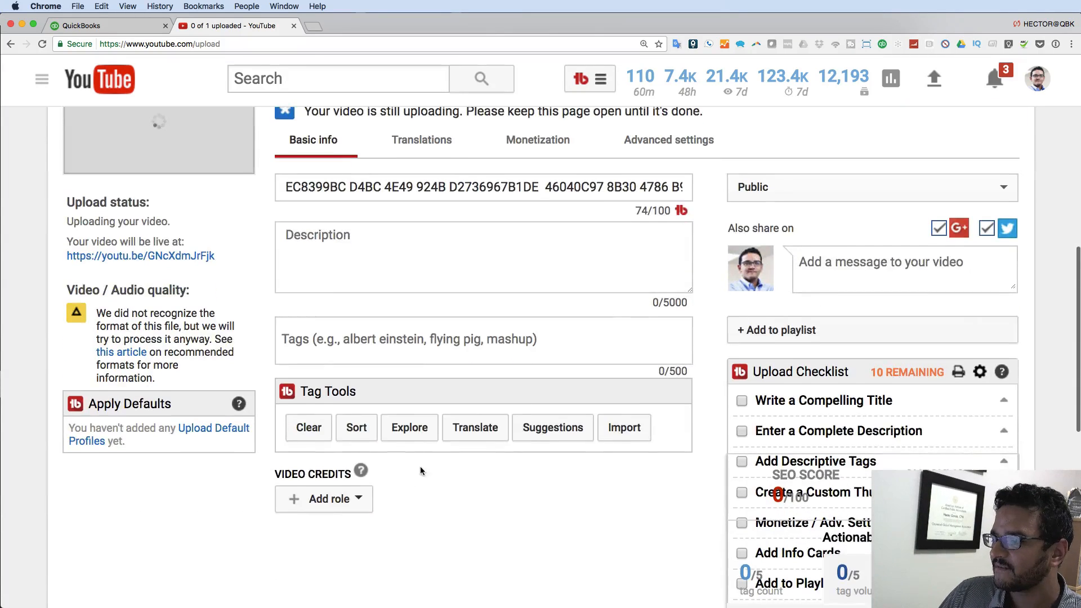
{"action": "left_click", "coordinate": [826, 193]}
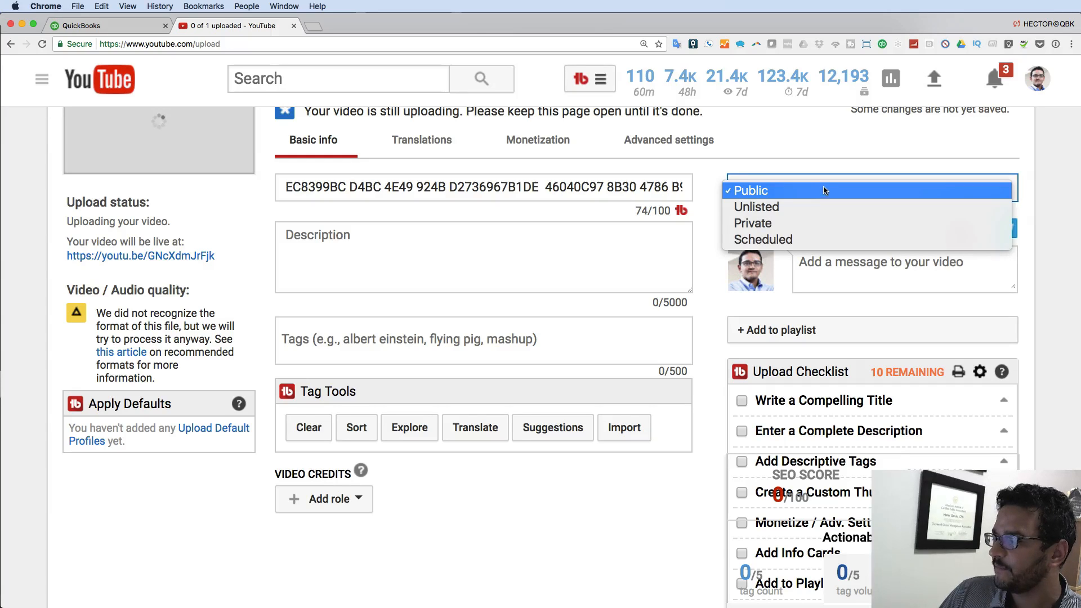
{"action": "left_click", "coordinate": [823, 190]}
{"action": "scroll", "coordinate": [901, 441], "scroll_direction": "up", "scroll_amount": 6}
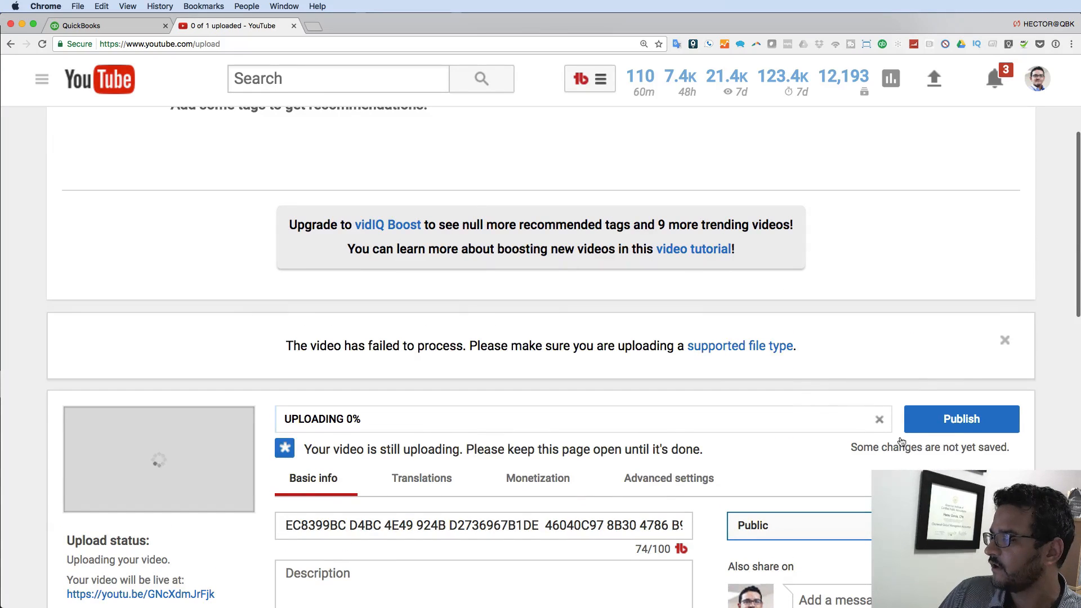
{"action": "scroll", "coordinate": [918, 414], "scroll_direction": "up", "scroll_amount": 5}
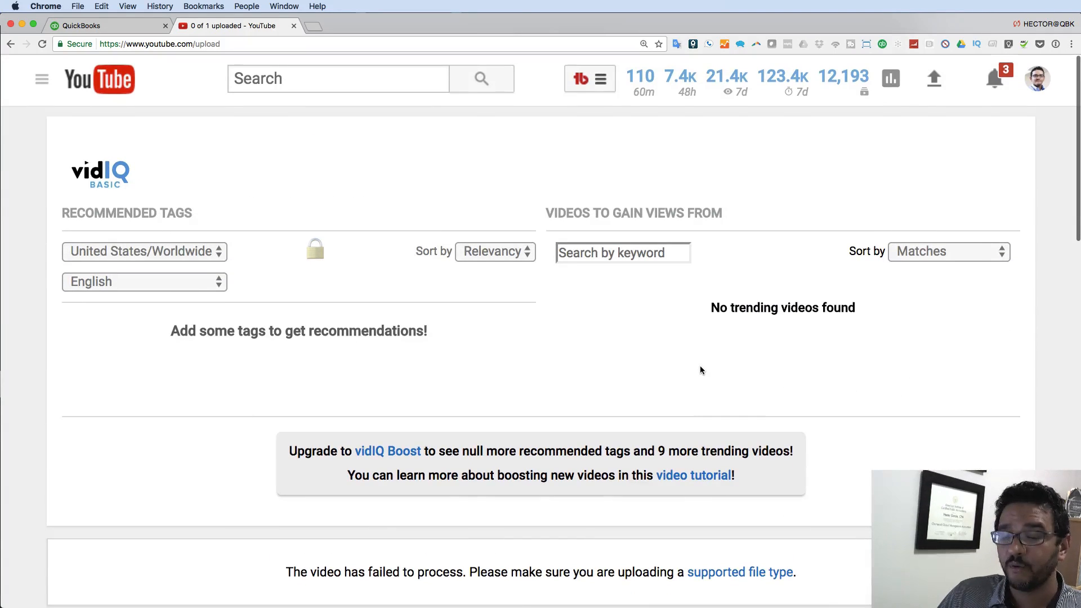